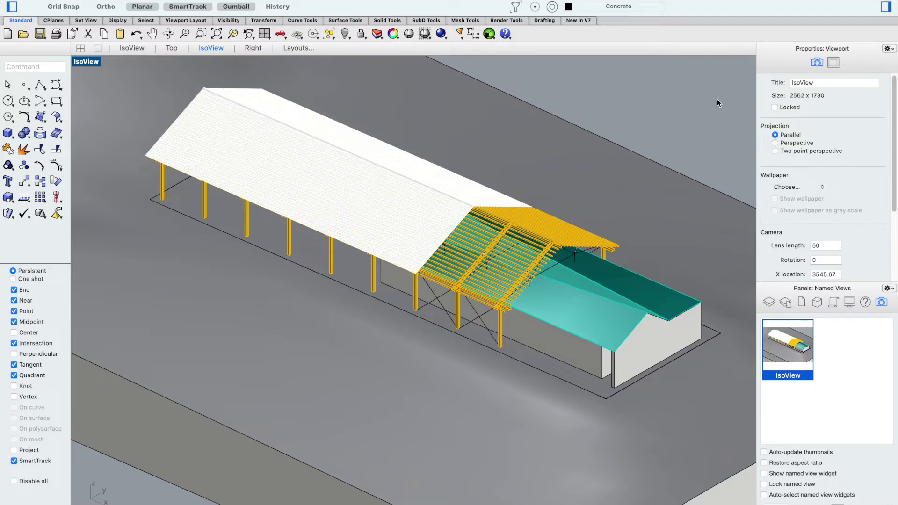
- Switch the right-hand panel from Named Views to the Layers list
{"action": "left_click", "coordinate": [769, 301]}
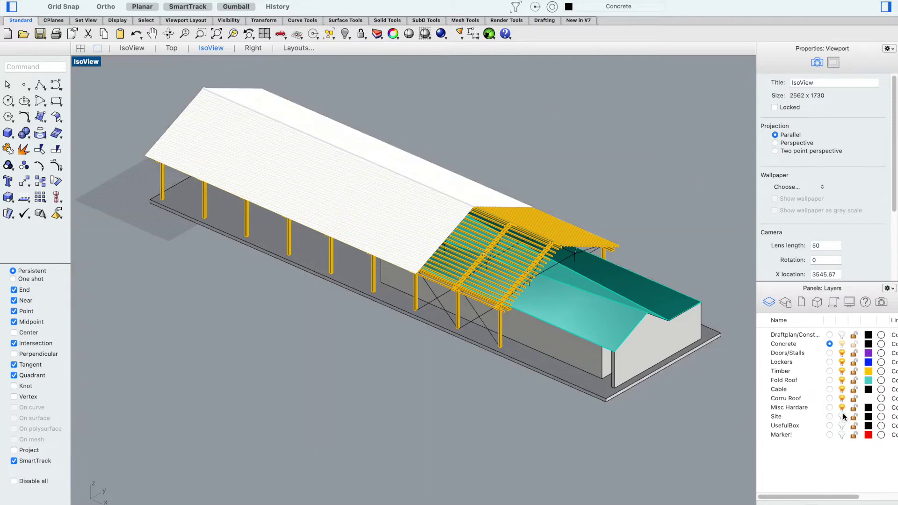
- Hide the Site, Misc Hardware, Corru Roof, Cable, Fold Roof, Timber, Lockers and Doors/Stalls layers
{"action": "left_click", "coordinate": [842, 416]}
{"action": "left_click", "coordinate": [842, 407]}
{"action": "left_click", "coordinate": [842, 397]}
{"action": "left_click", "coordinate": [842, 389]}
{"action": "left_click", "coordinate": [842, 379]}
{"action": "left_click", "coordinate": [842, 370]}
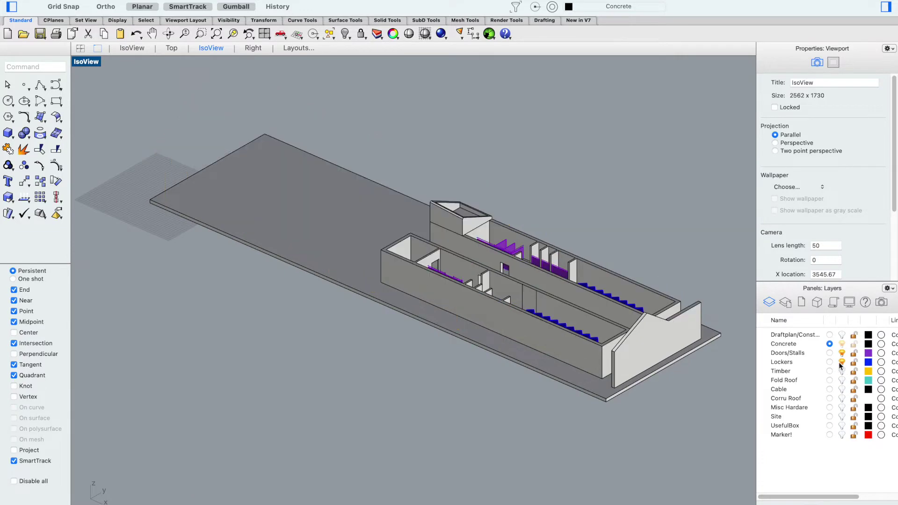
{"action": "left_click", "coordinate": [842, 361]}
{"action": "left_click", "coordinate": [842, 353]}
- Orbit around the bare concrete slab and walls to inspect the rooms, then return to the overview
{"action": "right_click_drag", "start_coordinate": [541, 286], "coordinate": [601, 205]}
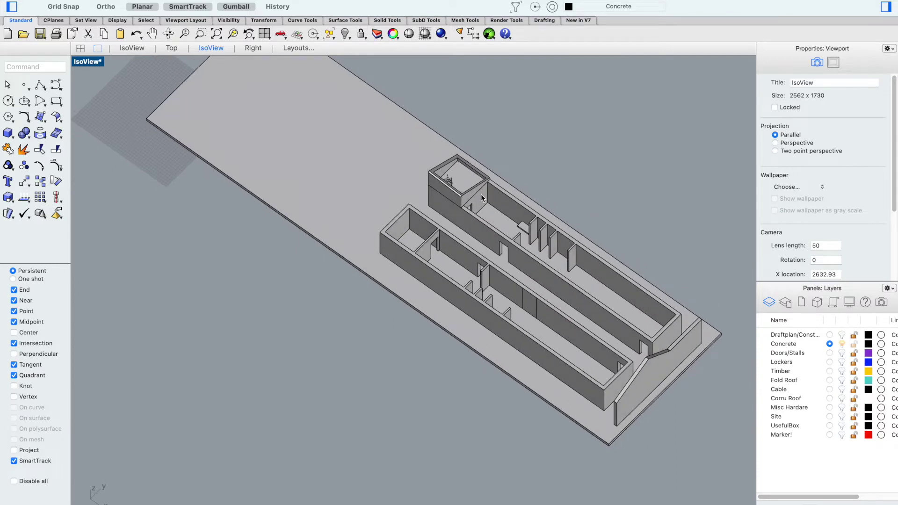
{"action": "scroll", "coordinate": [495, 179], "scroll_direction": "up", "scroll_amount": 3}
{"action": "scroll", "coordinate": [560, 175], "scroll_direction": "down", "scroll_amount": 8}
{"action": "right_click_drag", "start_coordinate": [451, 325], "coordinate": [587, 181]}
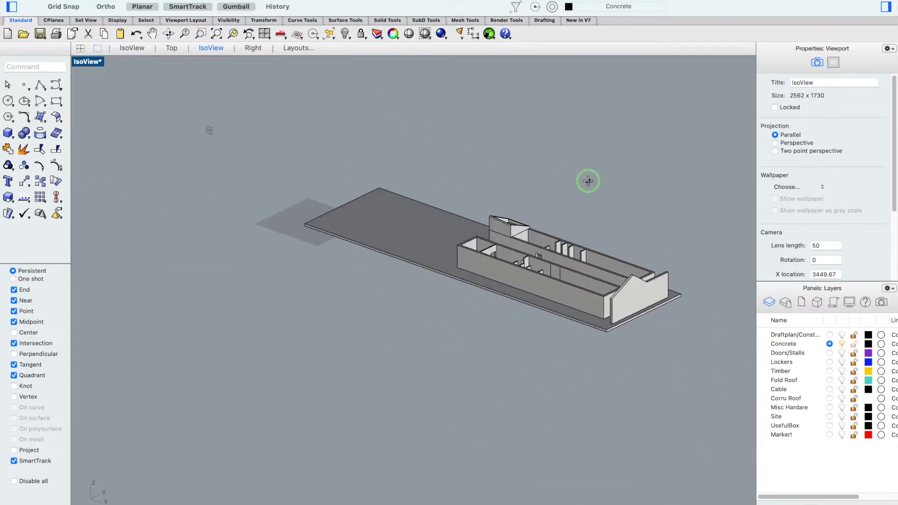
{"action": "scroll", "coordinate": [465, 227], "scroll_direction": "up", "scroll_amount": 5}
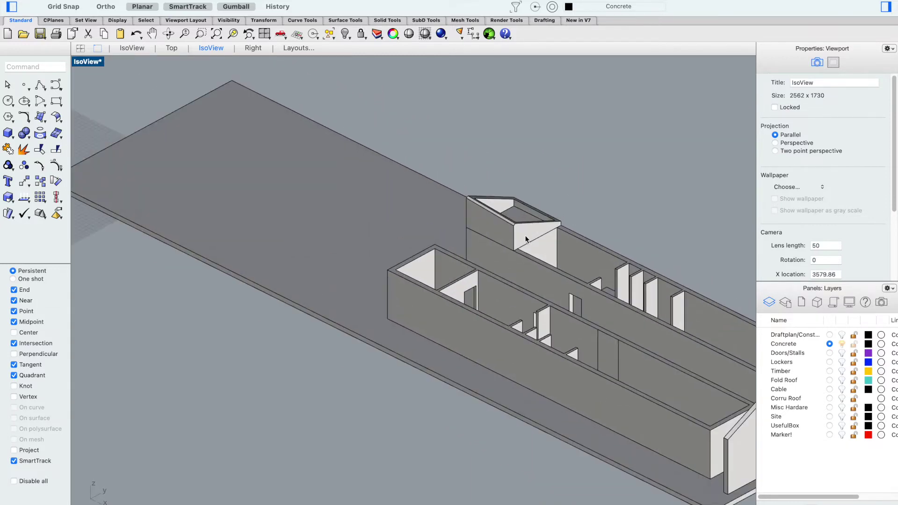
{"action": "right_click_drag", "start_coordinate": [531, 234], "coordinate": [481, 385]}
{"action": "key", "text": "Home"}
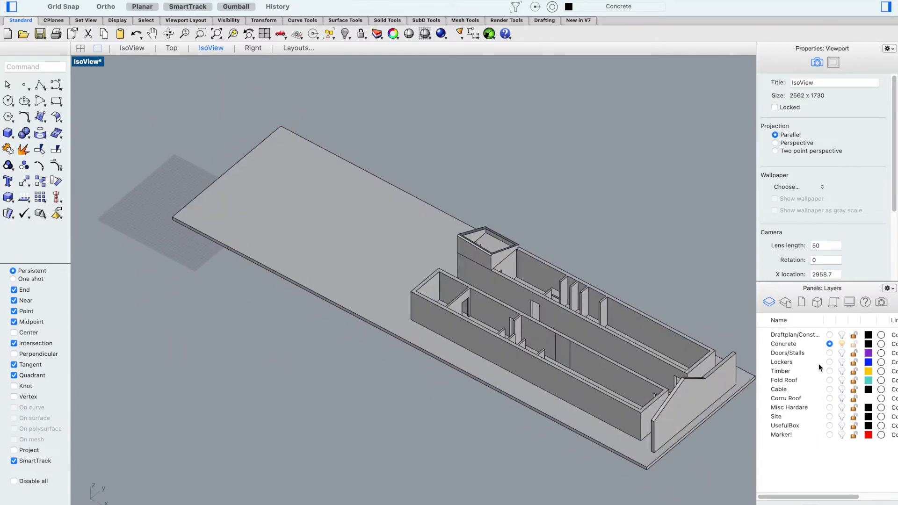
- Turn the Doors/Stalls, Lockers and Timber layers back on
{"action": "left_click", "coordinate": [841, 352]}
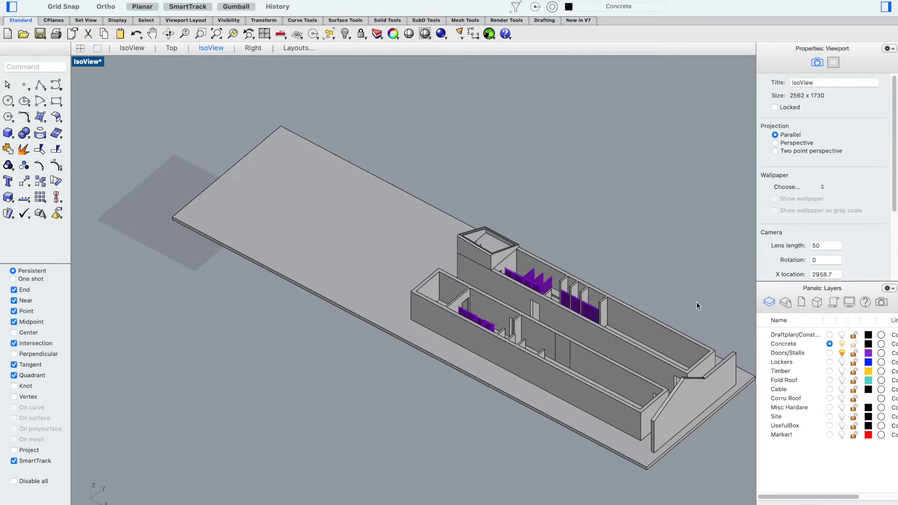
{"action": "scroll", "coordinate": [655, 254], "scroll_direction": "up", "scroll_amount": 2}
{"action": "scroll", "coordinate": [524, 240], "scroll_direction": "up", "scroll_amount": 5}
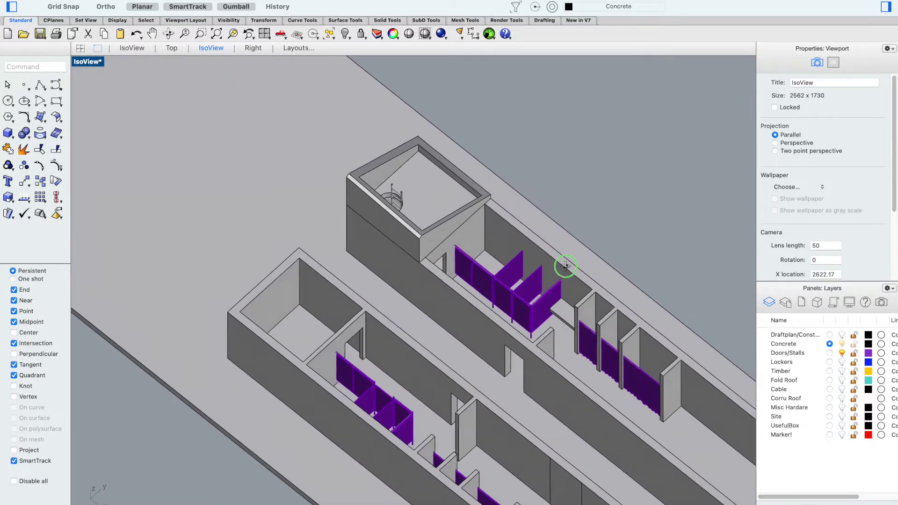
{"action": "left_click", "coordinate": [841, 362]}
{"action": "scroll", "coordinate": [655, 304], "scroll_direction": "down", "scroll_amount": 3}
{"action": "scroll", "coordinate": [677, 318], "scroll_direction": "up", "scroll_amount": 3}
{"action": "scroll", "coordinate": [701, 328], "scroll_direction": "down", "scroll_amount": 3}
{"action": "scroll", "coordinate": [714, 332], "scroll_direction": "up", "scroll_amount": 3}
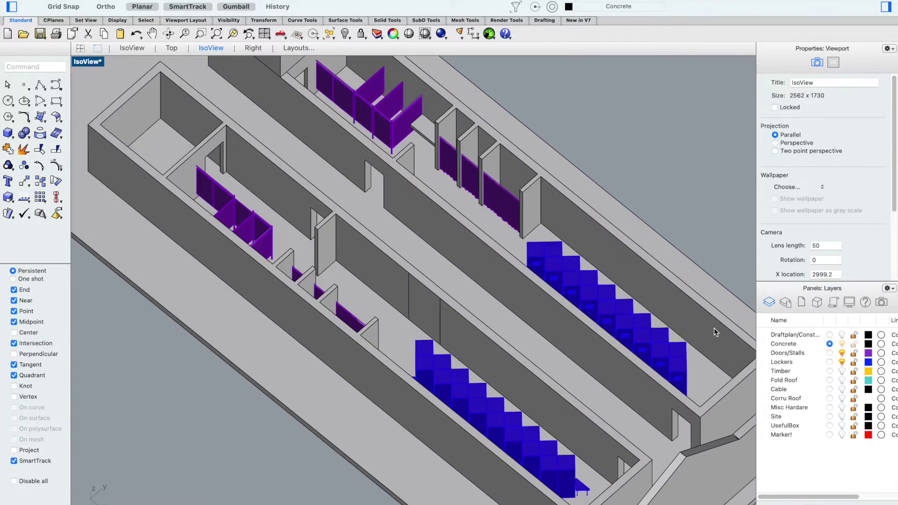
{"action": "scroll", "coordinate": [713, 327], "scroll_direction": "down", "scroll_amount": 3}
{"action": "scroll", "coordinate": [678, 308], "scroll_direction": "up", "scroll_amount": 4}
{"action": "scroll", "coordinate": [633, 284], "scroll_direction": "down", "scroll_amount": 3}
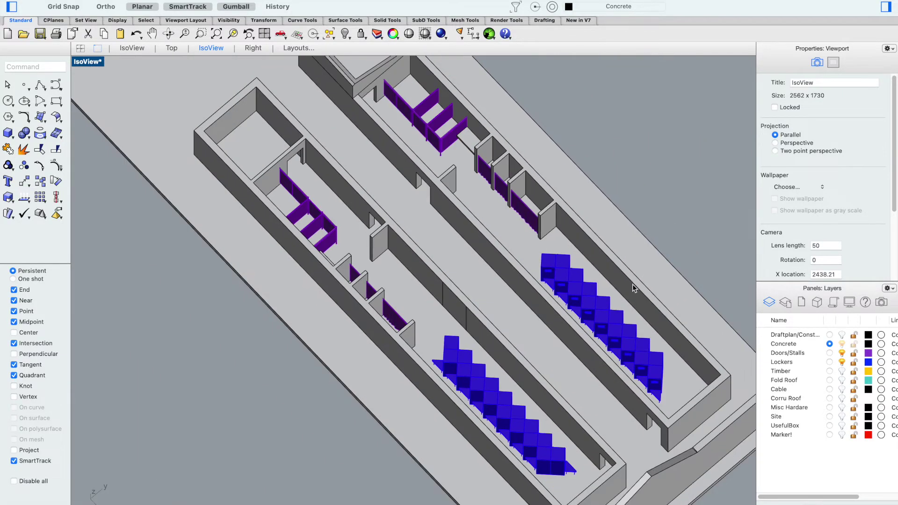
{"action": "scroll", "coordinate": [632, 284], "scroll_direction": "up", "scroll_amount": 2}
{"action": "left_click", "coordinate": [842, 370]}
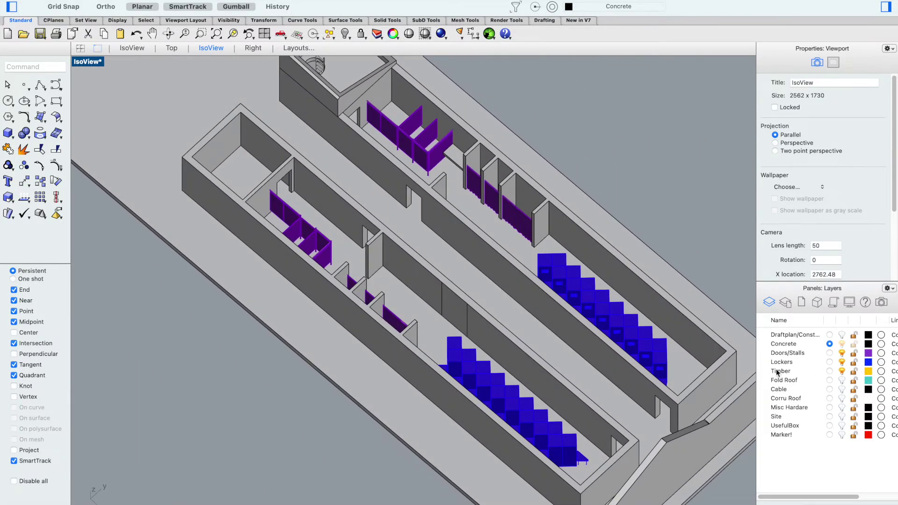
{"action": "scroll", "coordinate": [515, 369], "scroll_direction": "down", "scroll_amount": 10}
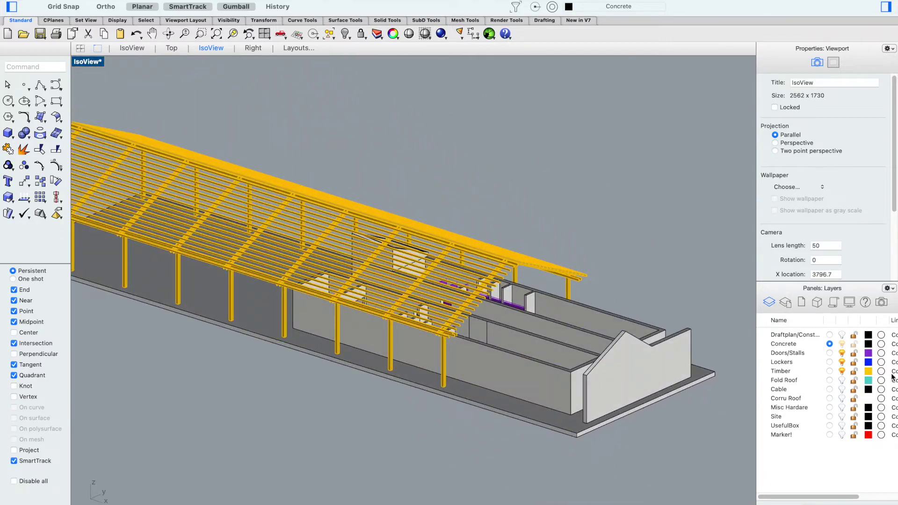
- Show the Fold Roof layer again and check the teal roof from a low side elevation
{"action": "scroll", "coordinate": [632, 301], "scroll_direction": "down", "scroll_amount": 10}
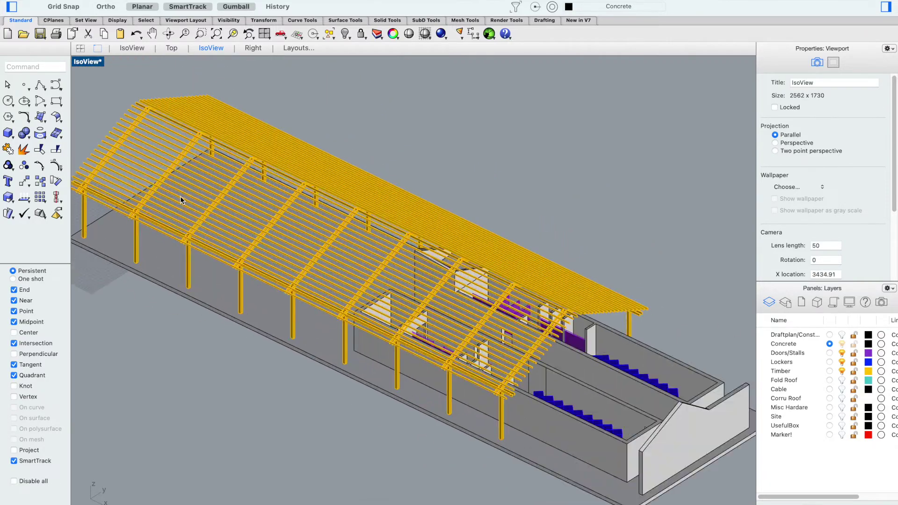
{"action": "left_click", "coordinate": [842, 380]}
{"action": "right_click_drag", "start_coordinate": [661, 294], "coordinate": [402, 332]}
{"action": "scroll", "coordinate": [402, 332], "scroll_direction": "up", "scroll_amount": 5}
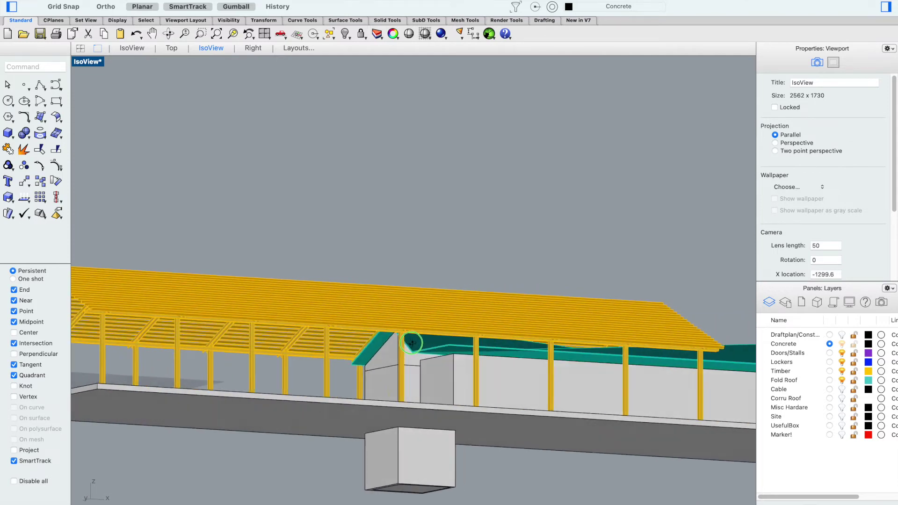
{"action": "scroll", "coordinate": [376, 344], "scroll_direction": "up", "scroll_amount": 3}
{"action": "right_click_drag", "start_coordinate": [405, 339], "coordinate": [725, 411]}
{"action": "scroll", "coordinate": [398, 353], "scroll_direction": "down", "scroll_amount": 10}
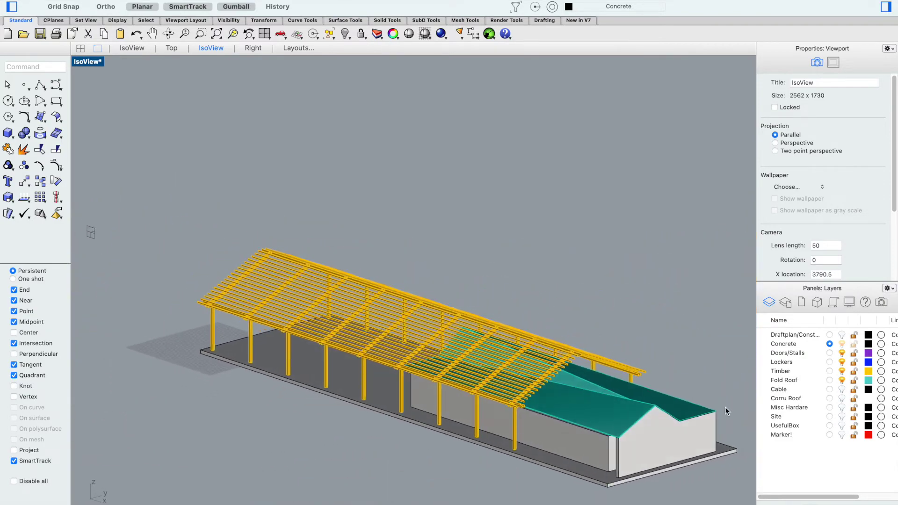
- Show the Cable cross-bracing and the white Corru Roof layers again
{"action": "left_click", "coordinate": [841, 389]}
{"action": "right_click_drag", "start_coordinate": [664, 372], "coordinate": [327, 322]}
{"action": "scroll", "coordinate": [535, 366], "scroll_direction": "up", "scroll_amount": 3}
{"action": "right_click_drag", "start_coordinate": [536, 366], "coordinate": [531, 370]}
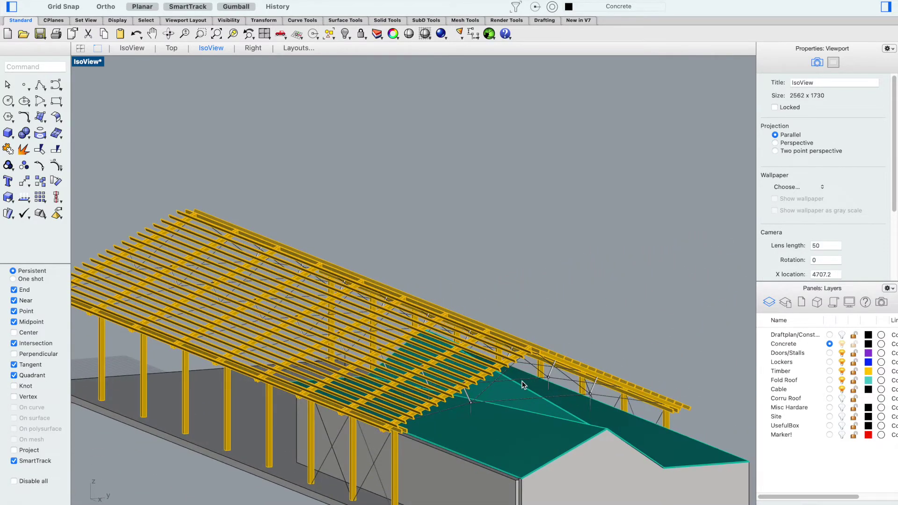
{"action": "scroll", "coordinate": [591, 271], "scroll_direction": "up", "scroll_amount": 3}
{"action": "scroll", "coordinate": [603, 275], "scroll_direction": "down", "scroll_amount": 3}
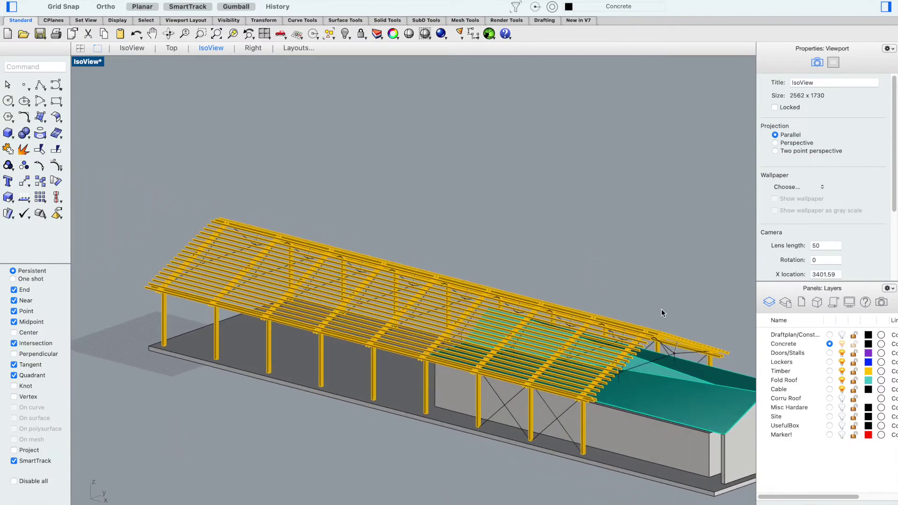
{"action": "scroll", "coordinate": [542, 236], "scroll_direction": "down", "scroll_amount": 5}
{"action": "scroll", "coordinate": [591, 210], "scroll_direction": "up", "scroll_amount": 3}
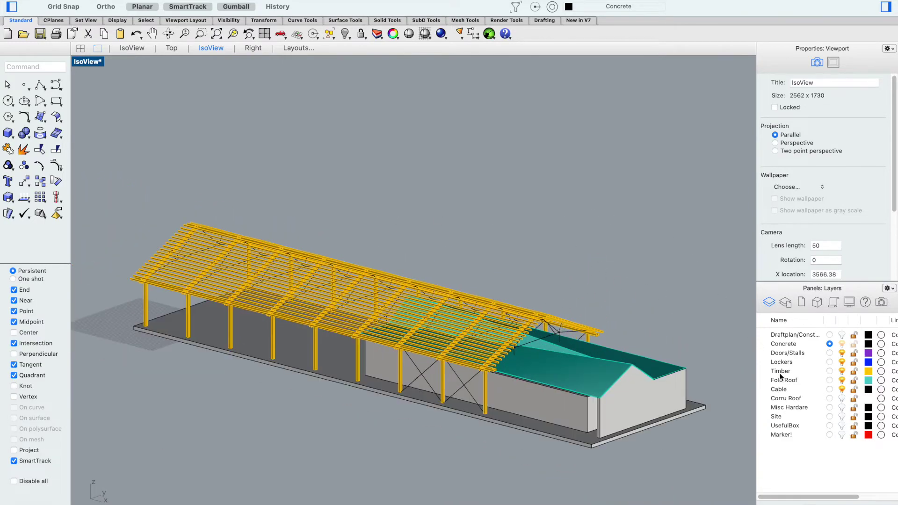
{"action": "left_click", "coordinate": [841, 398]}
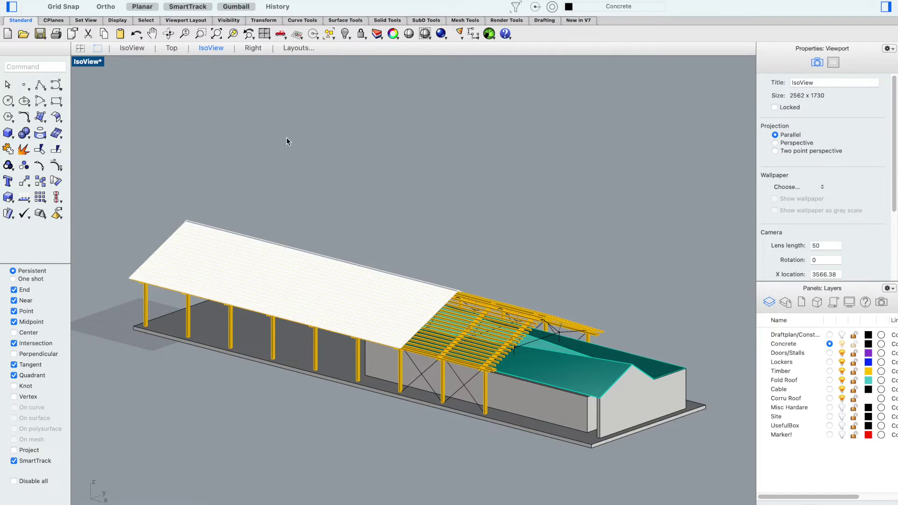
{"action": "scroll", "coordinate": [327, 211], "scroll_direction": "up", "scroll_amount": 4}
{"action": "scroll", "coordinate": [614, 323], "scroll_direction": "down", "scroll_amount": 3}
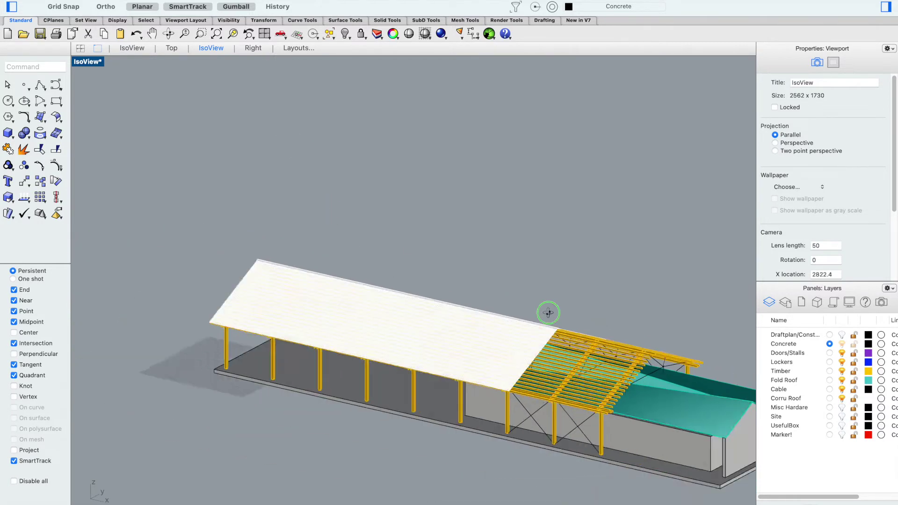
{"action": "right_click_drag", "start_coordinate": [583, 261], "coordinate": [580, 369]}
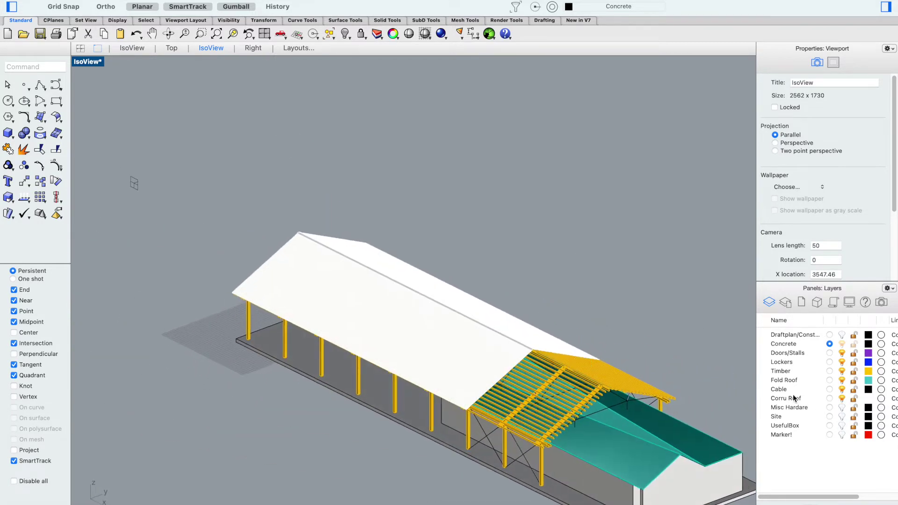
{"action": "left_click", "coordinate": [841, 398]}
{"action": "left_click", "coordinate": [841, 389]}
{"action": "left_click", "coordinate": [841, 380]}
{"action": "left_click", "coordinate": [841, 371]}
{"action": "left_click", "coordinate": [841, 362]}
{"action": "left_click", "coordinate": [841, 353]}
{"action": "right_click_drag", "start_coordinate": [654, 307], "coordinate": [577, 321]}
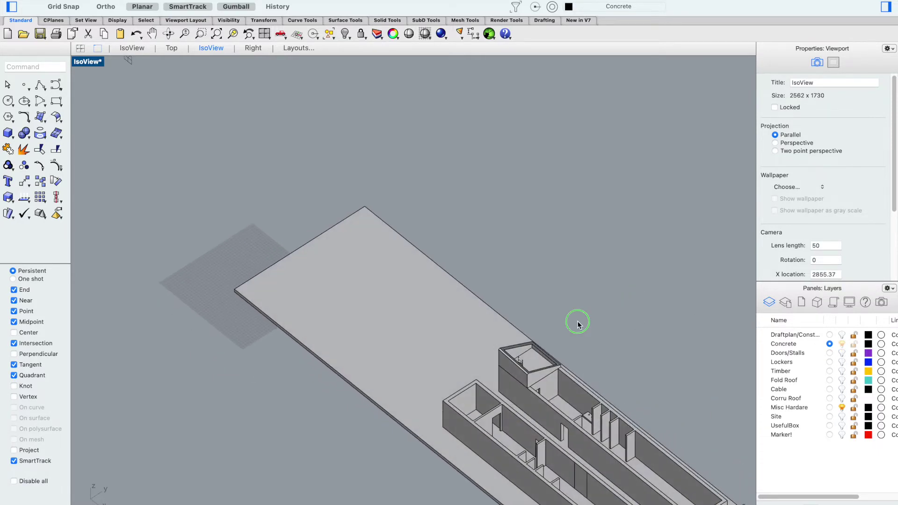
{"action": "scroll", "coordinate": [577, 321], "scroll_direction": "up", "scroll_amount": 10}
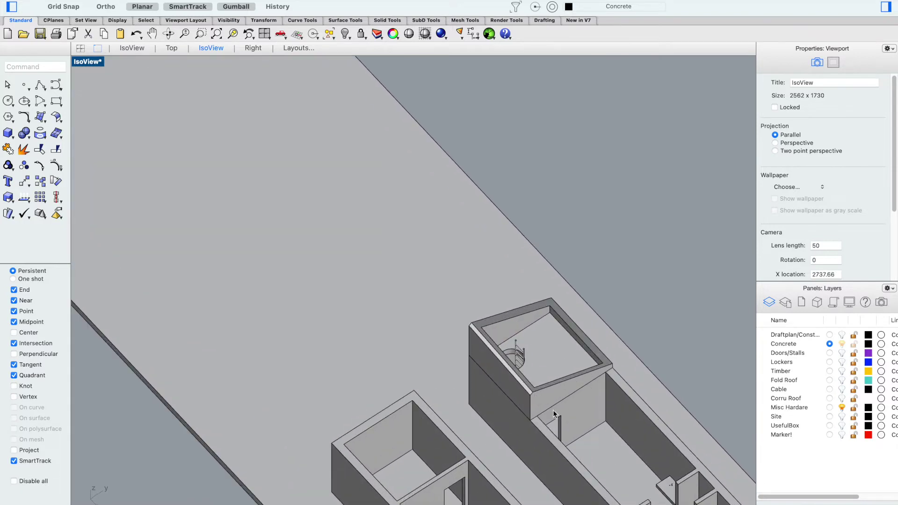
{"action": "mouse_move", "coordinate": [540, 360]}
{"action": "right_mouse_down"}
{"action": "mouse_move", "coordinate": [535, 351]}
{"action": "mouse_move", "coordinate": [535, 371]}
{"action": "right_mouse_up"}
{"action": "scroll", "coordinate": [490, 326], "scroll_direction": "up", "scroll_amount": 5}
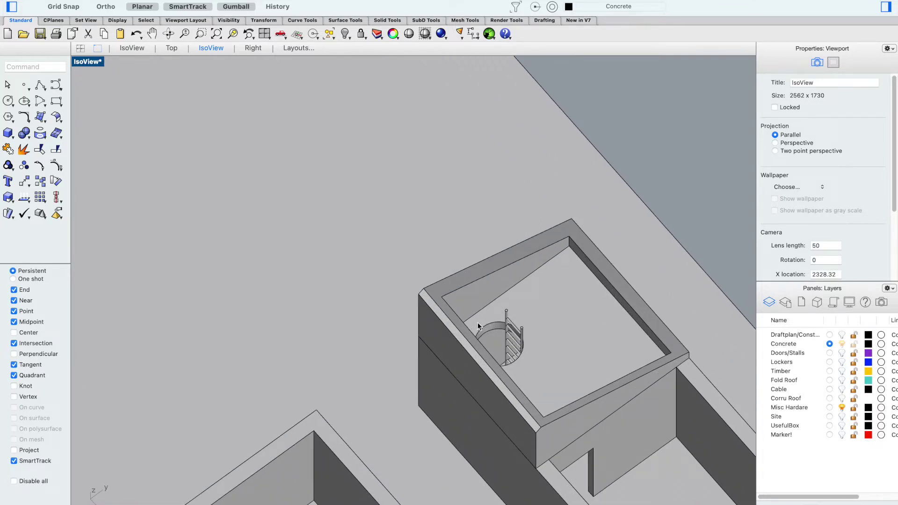
{"action": "scroll", "coordinate": [498, 346], "scroll_direction": "down", "scroll_amount": 8}
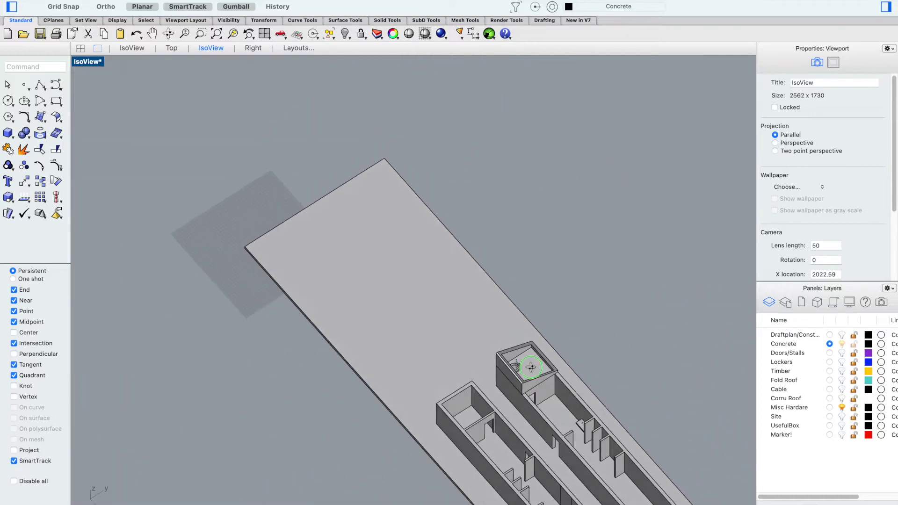
{"action": "left_click", "coordinate": [841, 354]}
{"action": "left_click", "coordinate": [841, 362]}
{"action": "left_click", "coordinate": [841, 371]}
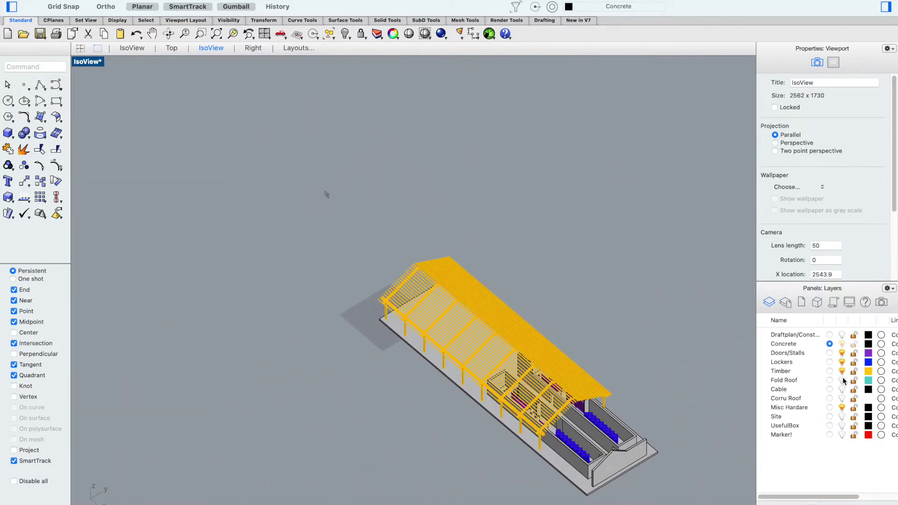
{"action": "left_click", "coordinate": [841, 380]}
{"action": "left_click", "coordinate": [842, 389]}
{"action": "left_click", "coordinate": [842, 398]}
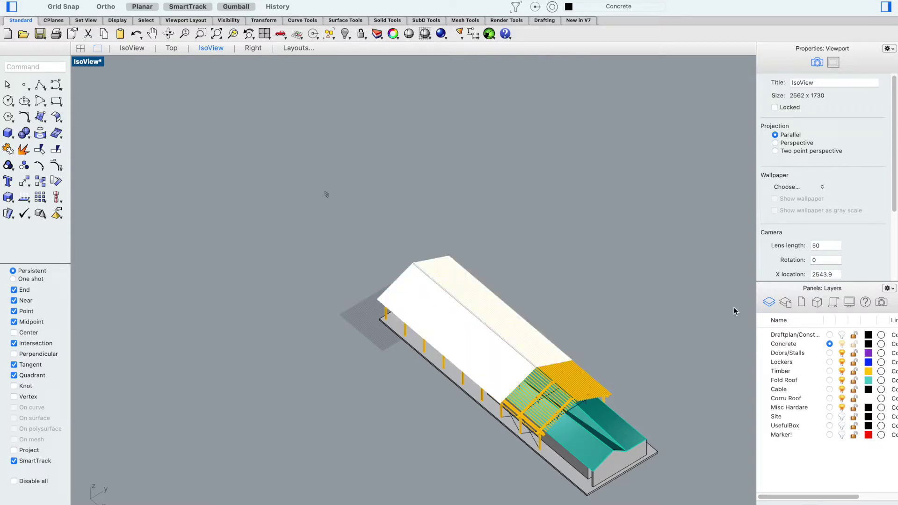
{"action": "right_click_drag", "start_coordinate": [665, 329], "coordinate": [643, 335]}
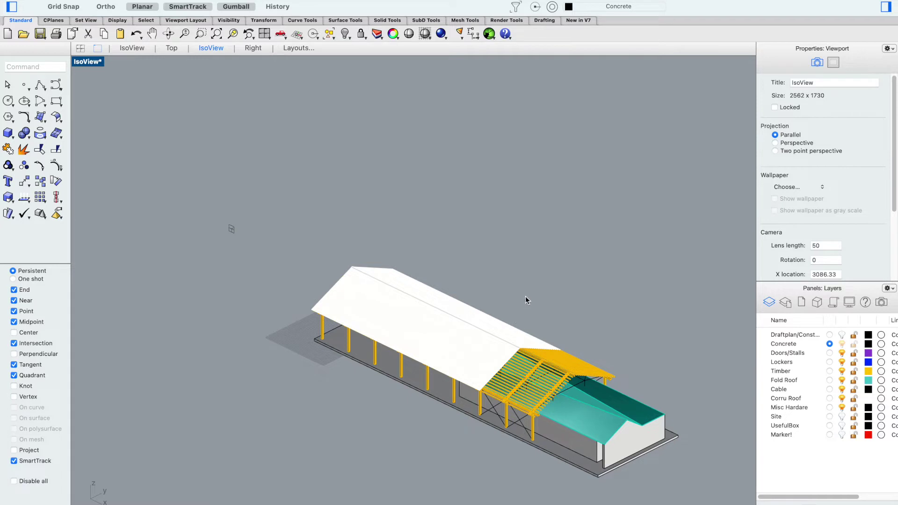
{"action": "right_click_drag", "start_coordinate": [355, 164], "coordinate": [348, 168]}
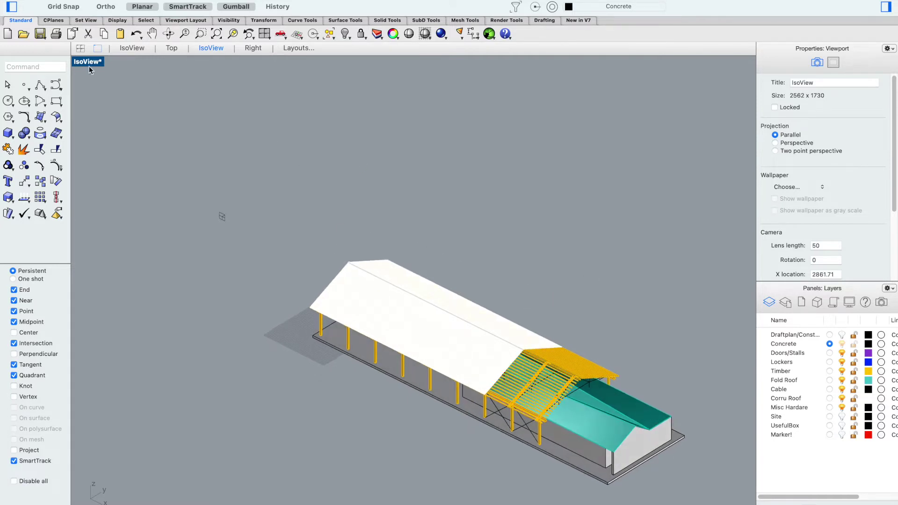
- Create a 3-point clipping plane along the long wall, snapped to its bottom and top corners
{"action": "left_click", "coordinate": [29, 68]}
{"action": "type", "text": "ClippingPlane"}
{"action": "key", "text": "Return"}
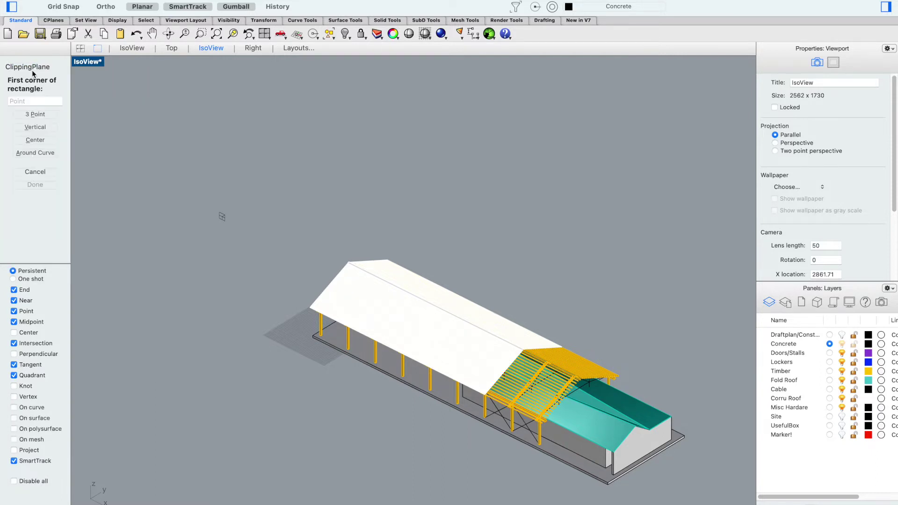
{"action": "left_click", "coordinate": [35, 115]}
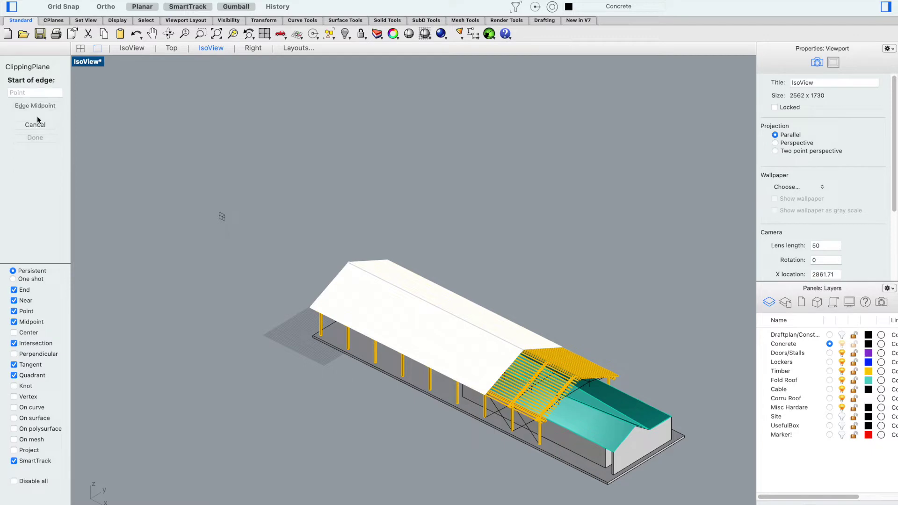
{"action": "scroll", "coordinate": [656, 310], "scroll_direction": "up", "scroll_amount": 5}
{"action": "scroll", "coordinate": [632, 483], "scroll_direction": "up", "scroll_amount": 5}
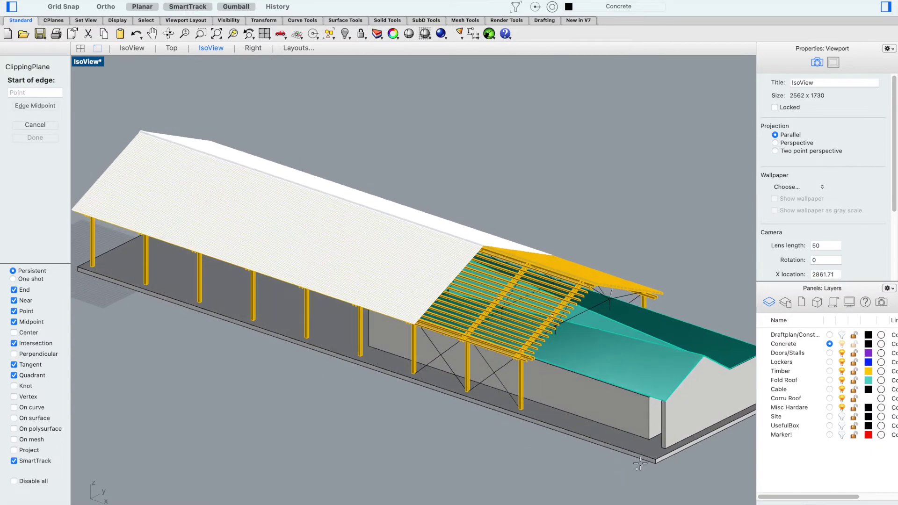
{"action": "scroll", "coordinate": [644, 426], "scroll_direction": "up", "scroll_amount": 5}
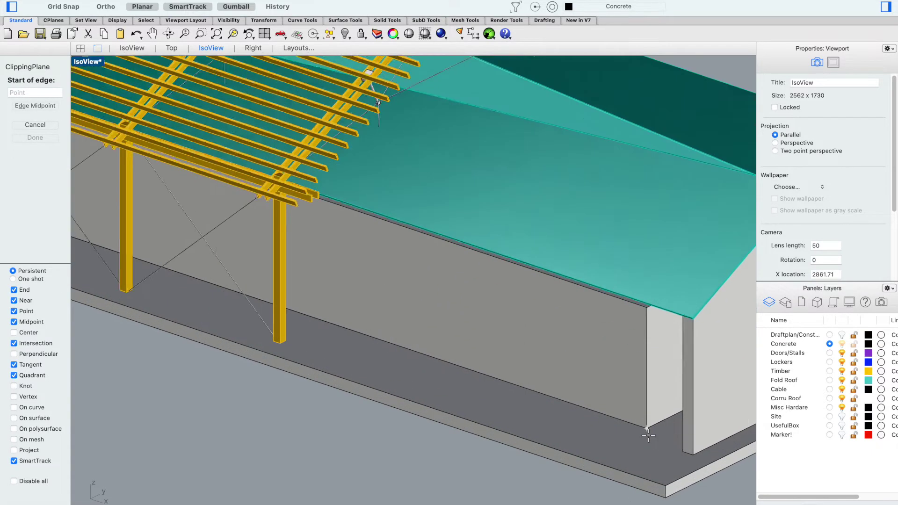
{"action": "left_click", "coordinate": [645, 424]}
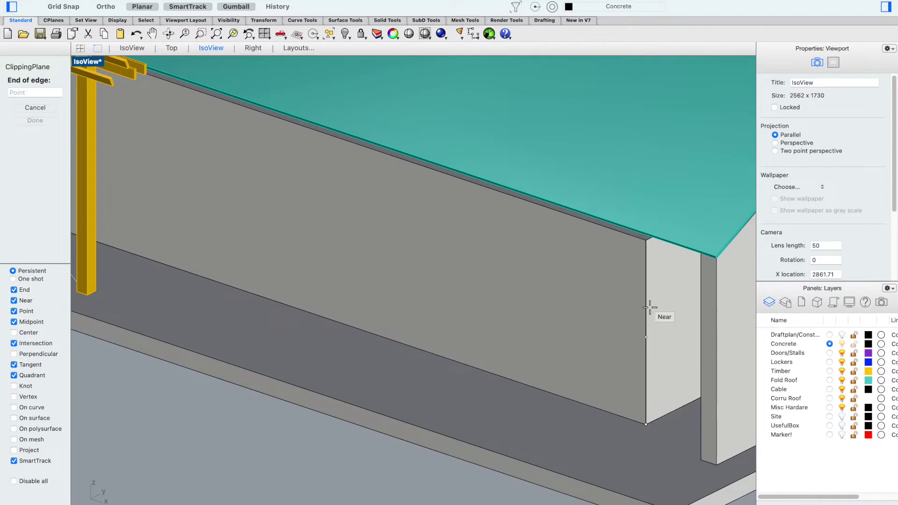
{"action": "left_click", "coordinate": [646, 239]}
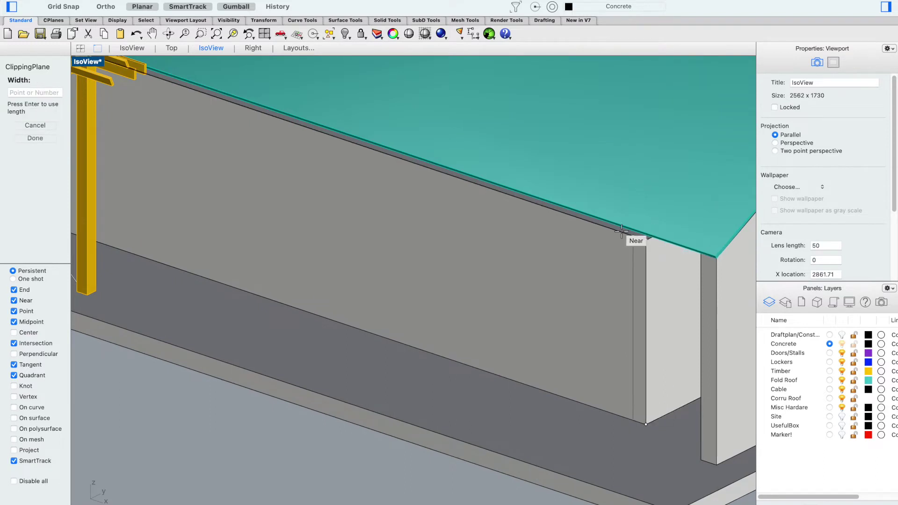
{"action": "left_click", "coordinate": [513, 196]}
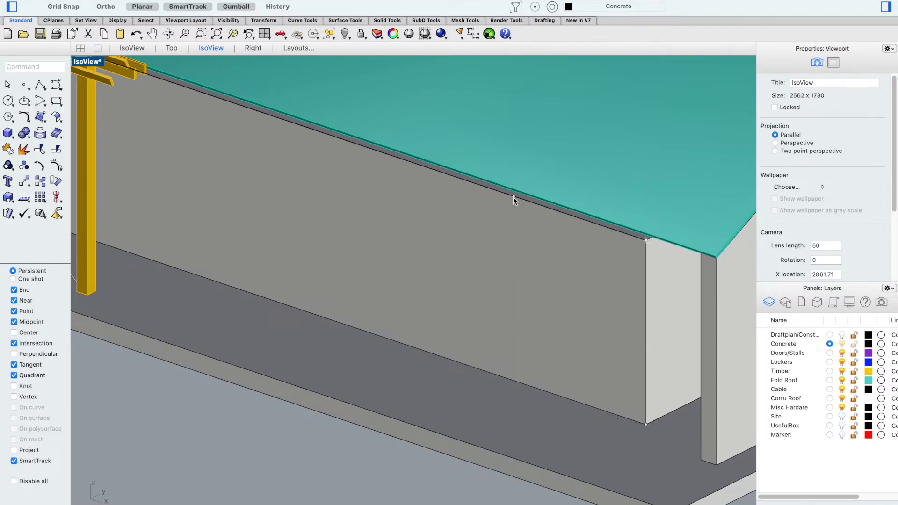
{"action": "scroll", "coordinate": [520, 224], "scroll_direction": "down", "scroll_amount": 10}
{"action": "scroll", "coordinate": [533, 280], "scroll_direction": "up", "scroll_amount": 10}
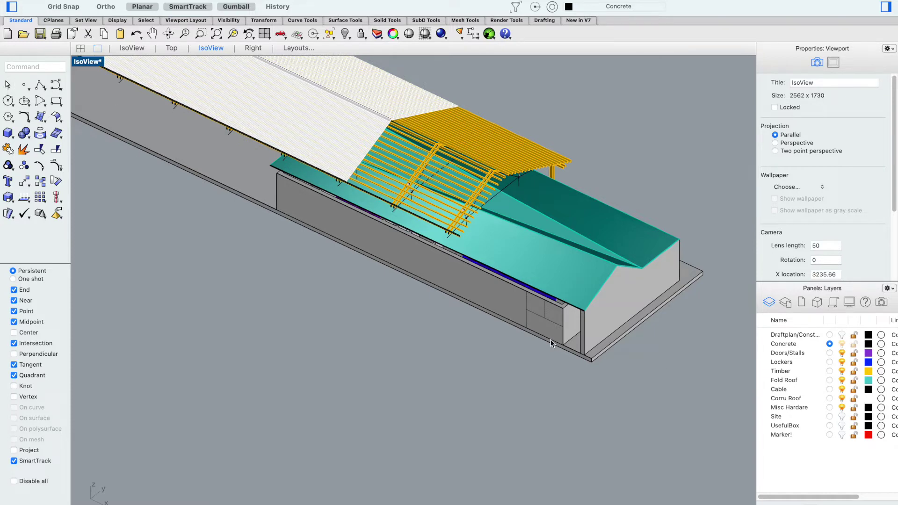
{"action": "left_click", "coordinate": [544, 320]}
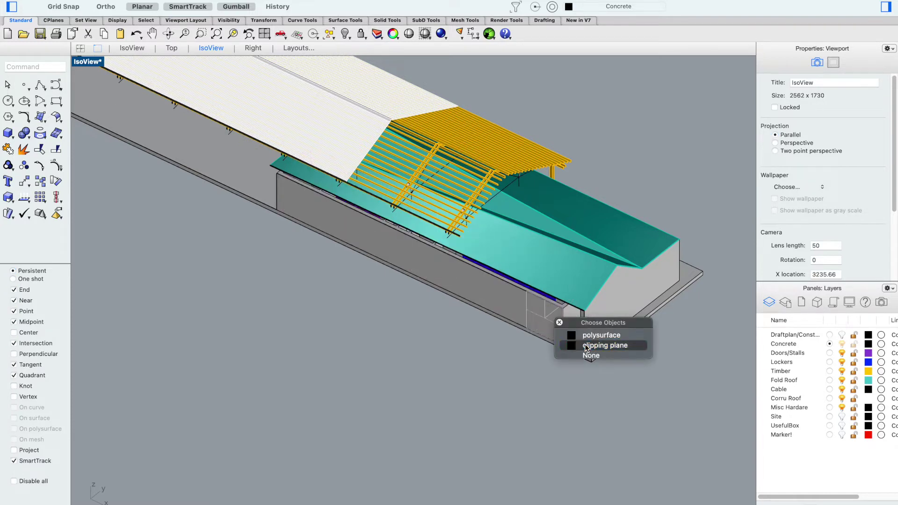
- Select the clipping plane and slide it along the building to test the section cut
{"action": "left_click", "coordinate": [584, 344]}
{"action": "left_click_drag", "start_coordinate": [556, 317], "coordinate": [584, 295]}
{"action": "left_click_drag", "start_coordinate": [599, 283], "coordinate": [608, 280]}
{"action": "scroll", "coordinate": [425, 406], "scroll_direction": "down", "scroll_amount": 3}
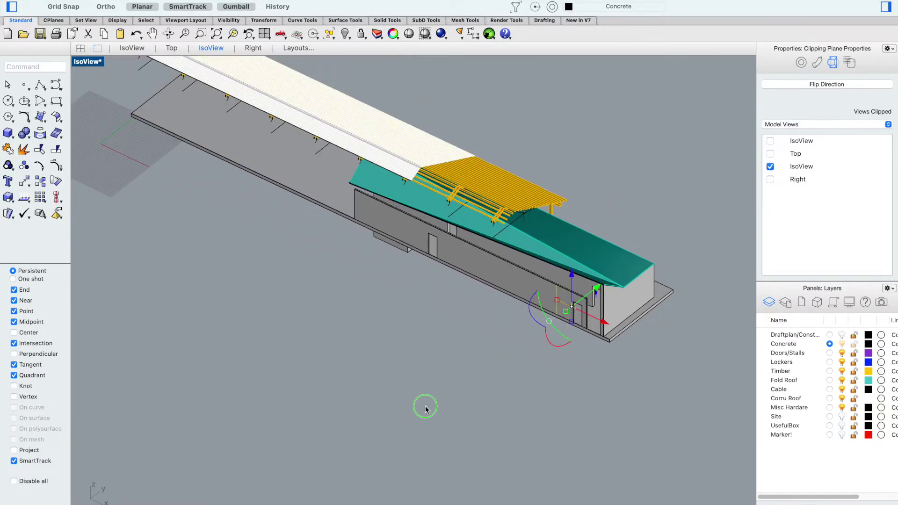
{"action": "scroll", "coordinate": [600, 299], "scroll_direction": "down", "scroll_amount": 5}
{"action": "scroll", "coordinate": [611, 224], "scroll_direction": "up", "scroll_amount": 2}
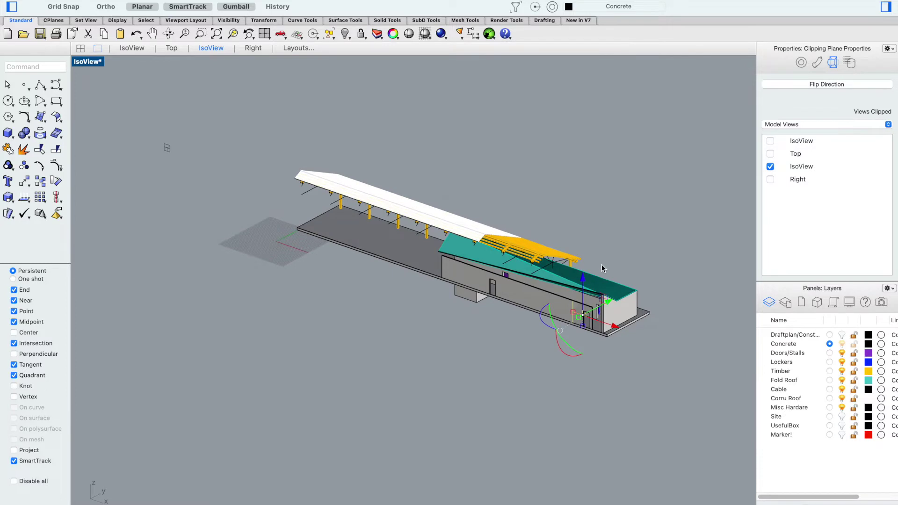
{"action": "scroll", "coordinate": [601, 267], "scroll_direction": "down", "scroll_amount": 3}
- Pull the clipping plane back to the slab's end so the shed shows uncut, then deselect it
{"action": "left_click_drag", "start_coordinate": [610, 321], "coordinate": [567, 359]}
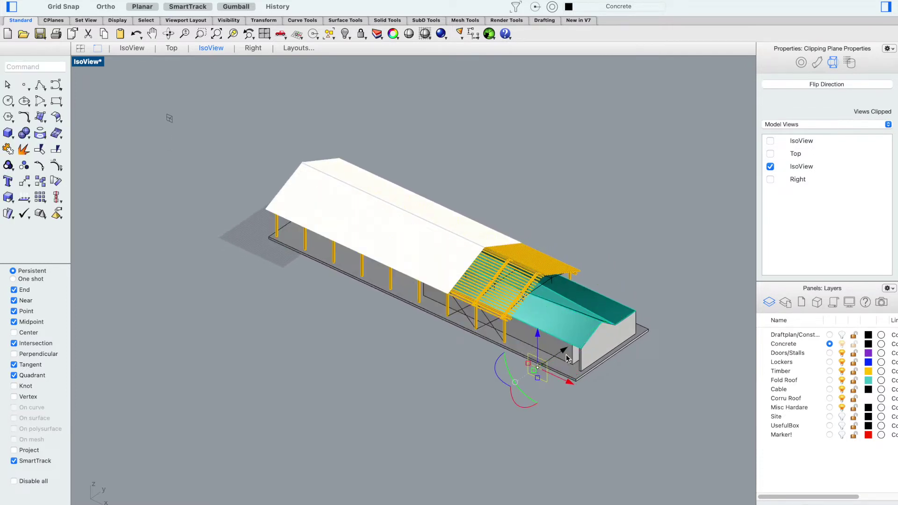
{"action": "left_click", "coordinate": [450, 392]}
{"action": "scroll", "coordinate": [538, 372], "scroll_direction": "up", "scroll_amount": 2}
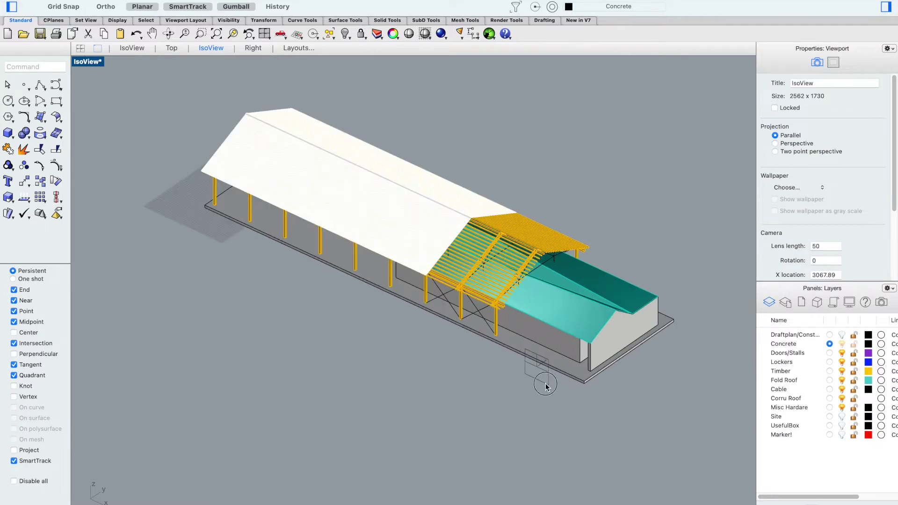
{"action": "left_click", "coordinate": [545, 383]}
{"action": "key", "text": "Escape"}
{"action": "scroll", "coordinate": [457, 313], "scroll_direction": "down", "scroll_amount": 2}
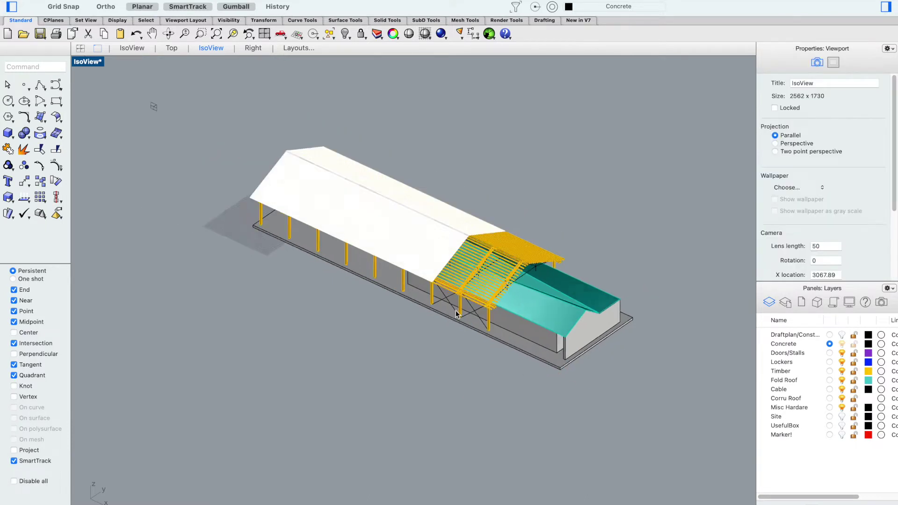
{"action": "scroll", "coordinate": [266, 192], "scroll_direction": "down", "scroll_amount": 1}
{"action": "scroll", "coordinate": [274, 200], "scroll_direction": "up", "scroll_amount": 3}
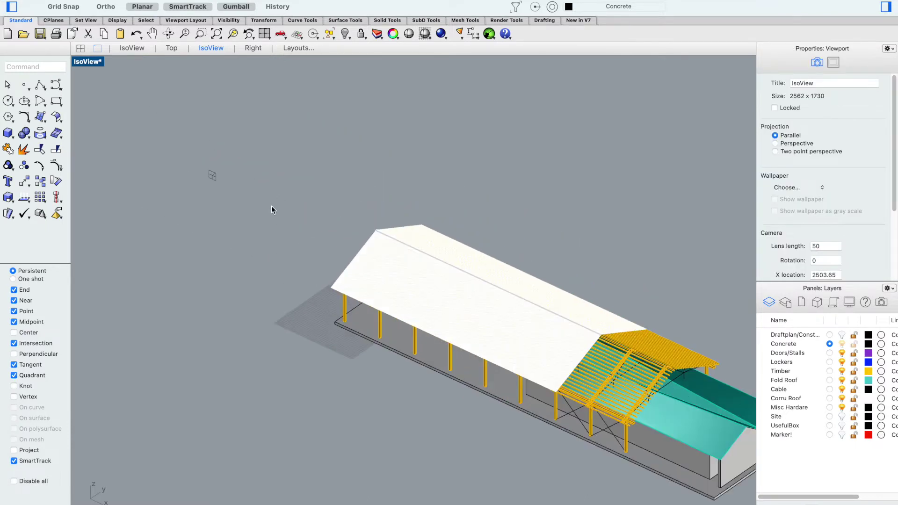
- Show the UsefulBox and Site layers and zoom extents to fit the sloped terrain
{"action": "left_click", "coordinate": [842, 426]}
{"action": "left_click", "coordinate": [841, 417]}
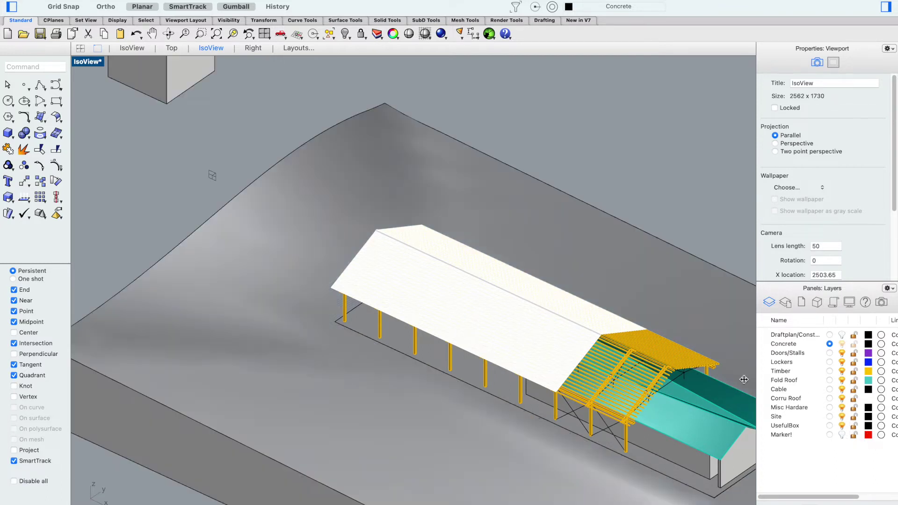
{"action": "key", "text": "super+shift+e"}
{"action": "scroll", "coordinate": [398, 175], "scroll_direction": "up", "scroll_amount": 2}
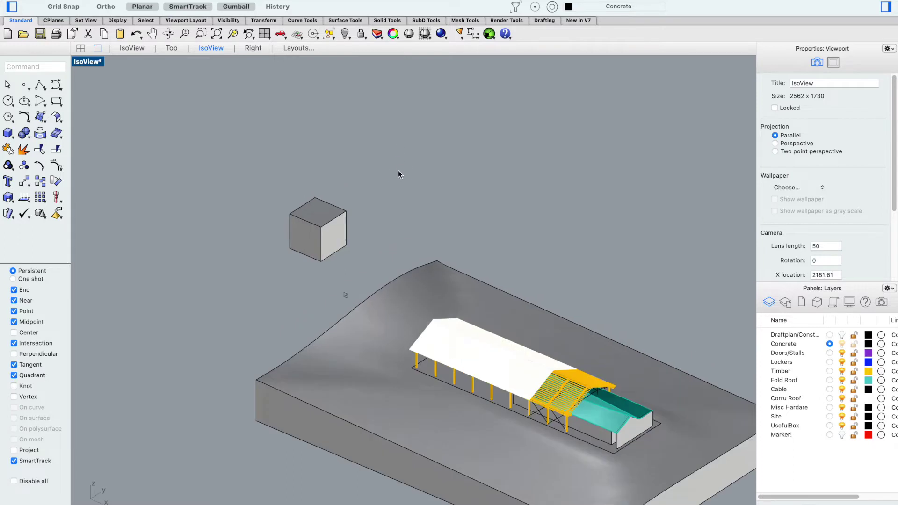
{"action": "scroll", "coordinate": [357, 208], "scroll_direction": "up", "scroll_amount": 3}
{"action": "type", "text": "clip"}
{"action": "key", "text": "Return"}
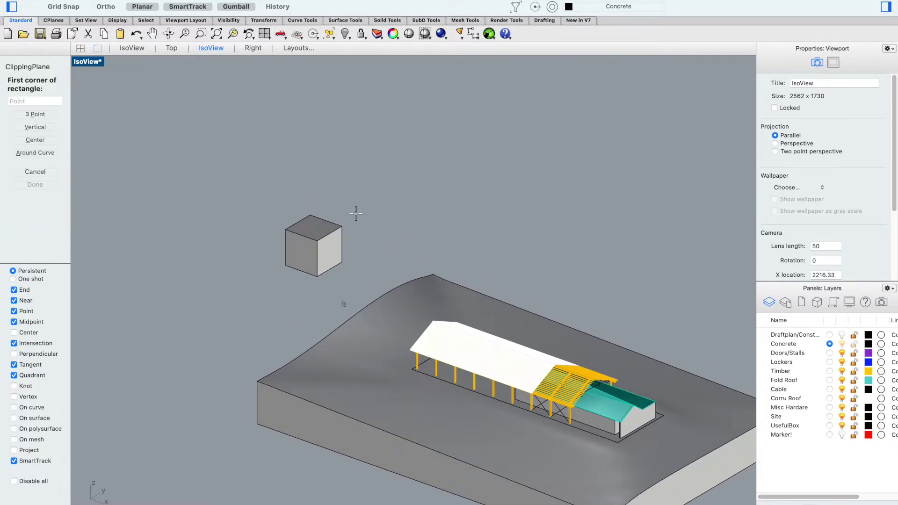
- Draw a 3-point clipping plane on the reference box's top and bottom corners
{"action": "left_click", "coordinate": [43, 113]}
{"action": "scroll", "coordinate": [218, 224], "scroll_direction": "up", "scroll_amount": 3}
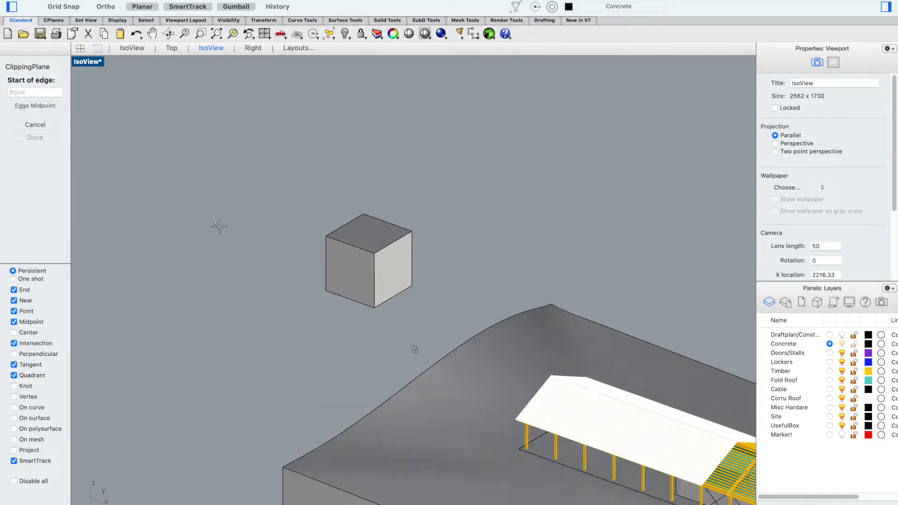
{"action": "left_click", "coordinate": [352, 239]}
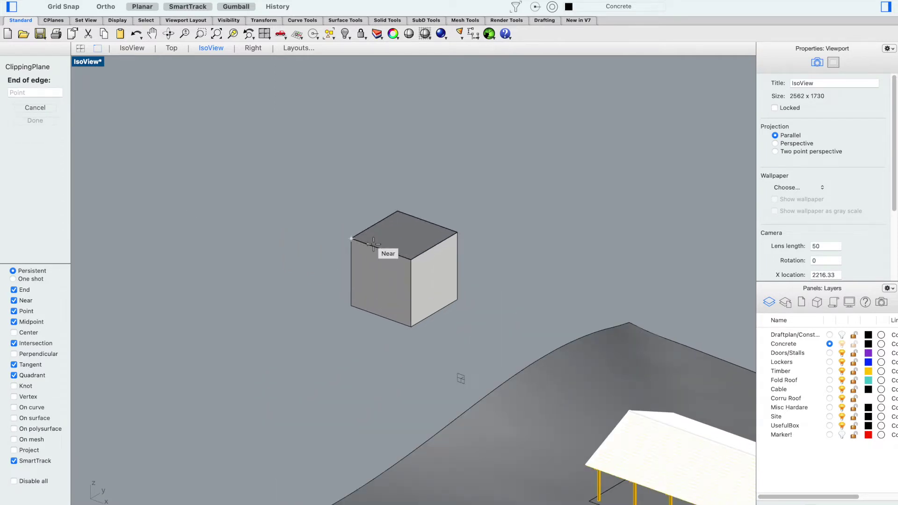
{"action": "left_click", "coordinate": [412, 260]}
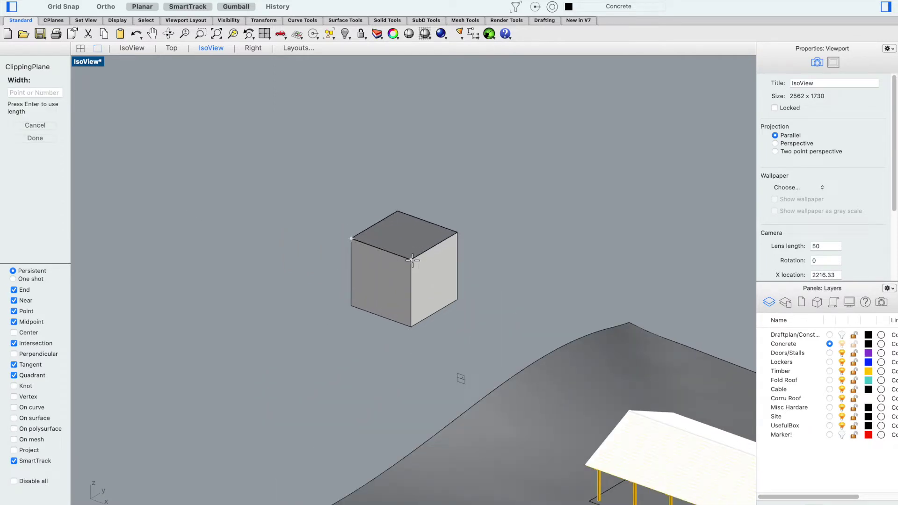
{"action": "left_click", "coordinate": [411, 325]}
{"action": "scroll", "coordinate": [409, 318], "scroll_direction": "down", "scroll_amount": 3}
{"action": "scroll", "coordinate": [533, 324], "scroll_direction": "up", "scroll_amount": 3}
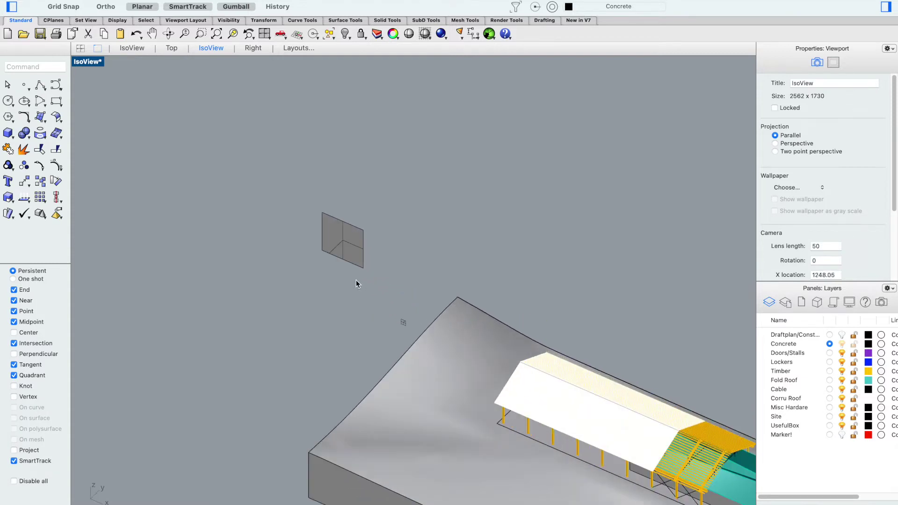
- Flip the new clipping plane's direction and drag it to cut through the building
{"action": "left_click", "coordinate": [331, 256]}
{"action": "left_click", "coordinate": [394, 273]}
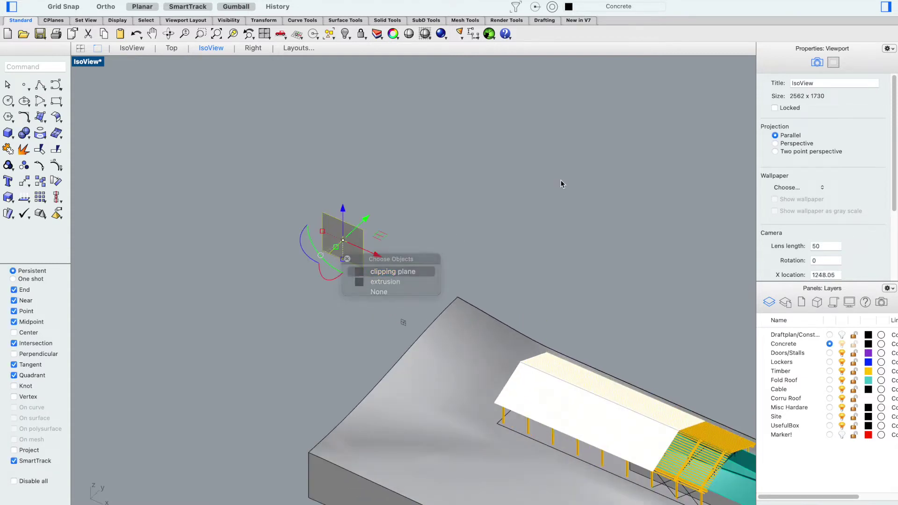
{"action": "left_click", "coordinate": [813, 84]}
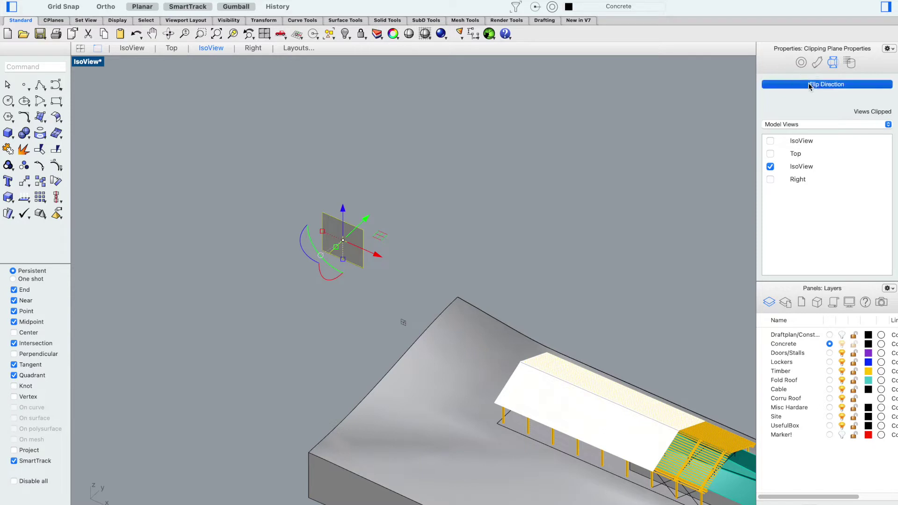
{"action": "scroll", "coordinate": [388, 247], "scroll_direction": "down", "scroll_amount": 2}
{"action": "left_click_drag", "start_coordinate": [393, 231], "coordinate": [369, 257]}
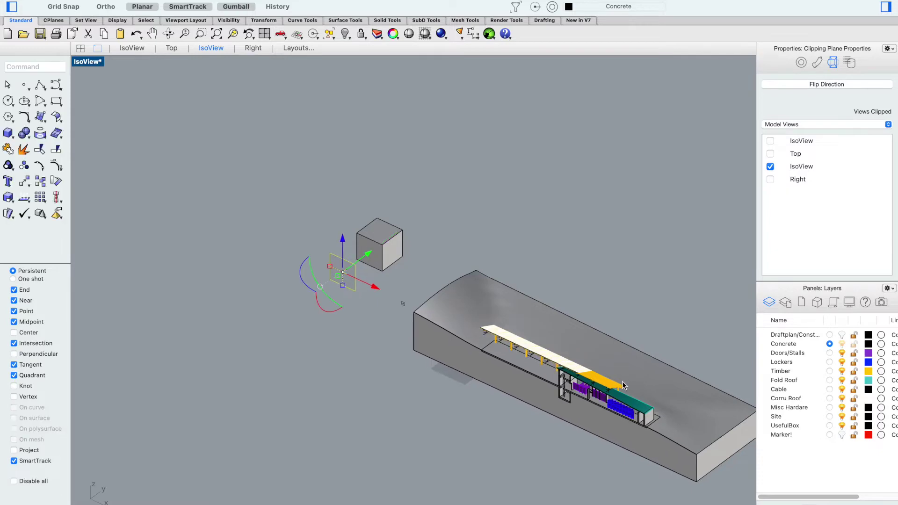
- Inspect the terrain section up close, then delete the clipping plane beside the box
{"action": "scroll", "coordinate": [494, 368], "scroll_direction": "up", "scroll_amount": 6}
{"action": "scroll", "coordinate": [494, 368], "scroll_direction": "up", "scroll_amount": 3}
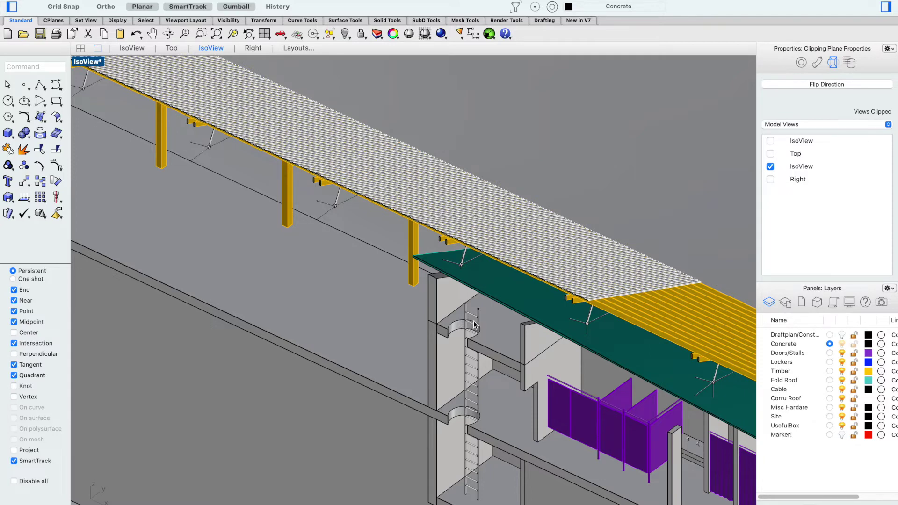
{"action": "scroll", "coordinate": [519, 293], "scroll_direction": "down", "scroll_amount": 2}
{"action": "scroll", "coordinate": [522, 293], "scroll_direction": "down", "scroll_amount": 1}
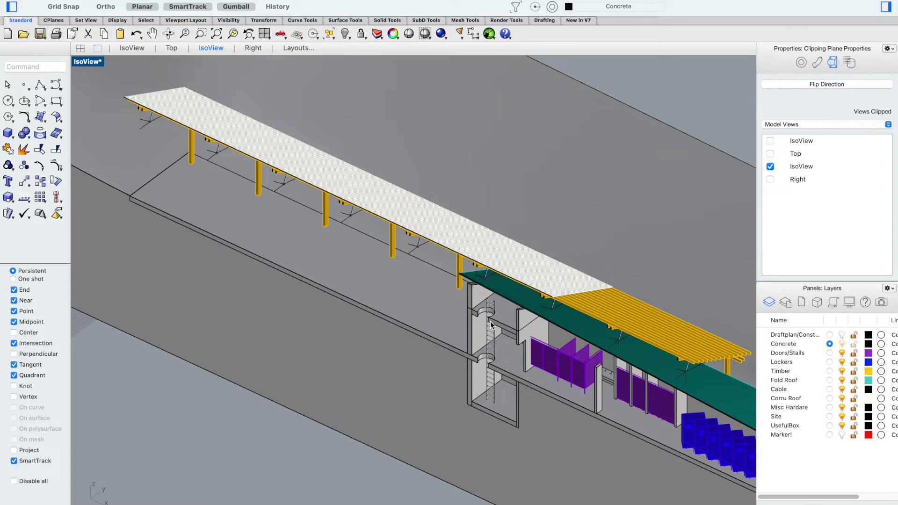
{"action": "scroll", "coordinate": [497, 315], "scroll_direction": "up", "scroll_amount": 1}
{"action": "scroll", "coordinate": [496, 314], "scroll_direction": "down", "scroll_amount": 4}
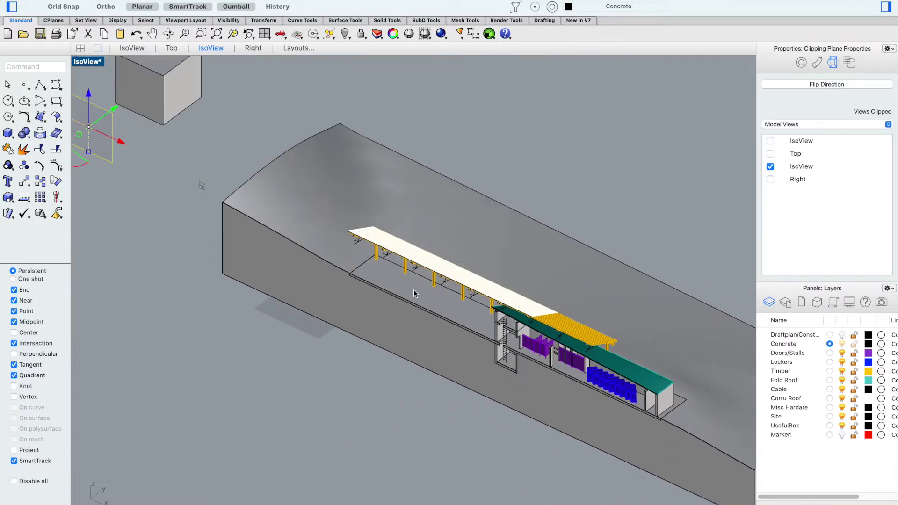
{"action": "scroll", "coordinate": [234, 184], "scroll_direction": "down", "scroll_amount": 3}
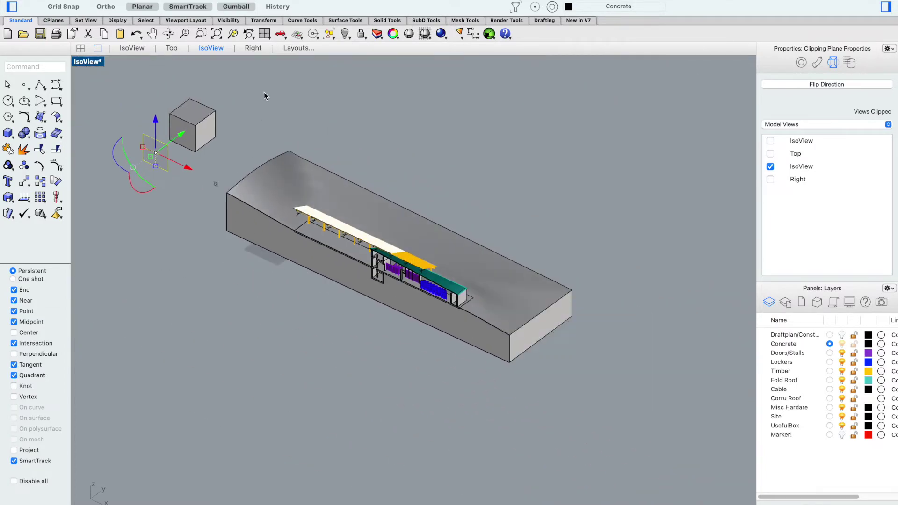
{"action": "left_click", "coordinate": [659, 243]}
{"action": "left_click", "coordinate": [159, 162]}
{"action": "key", "text": "Delete"}
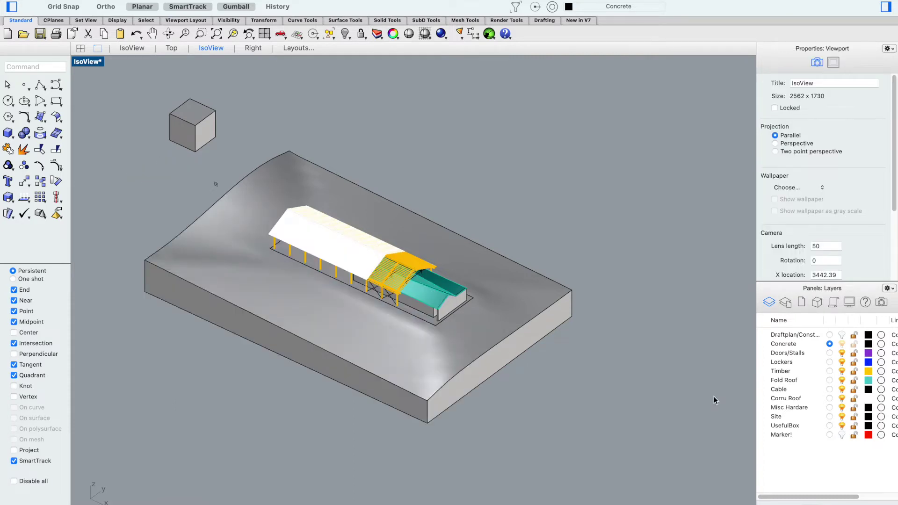
{"action": "left_click", "coordinate": [841, 434]}
{"action": "scroll", "coordinate": [253, 177], "scroll_direction": "up", "scroll_amount": 3}
{"action": "scroll", "coordinate": [242, 182], "scroll_direction": "up", "scroll_amount": 3}
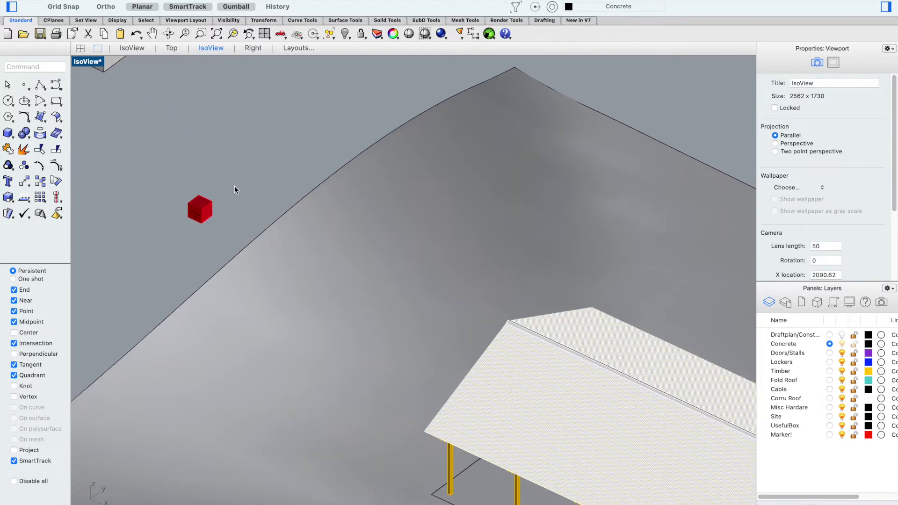
{"action": "scroll", "coordinate": [208, 218], "scroll_direction": "down", "scroll_amount": 5}
{"action": "right_click_drag", "start_coordinate": [256, 146], "coordinate": [260, 100]}
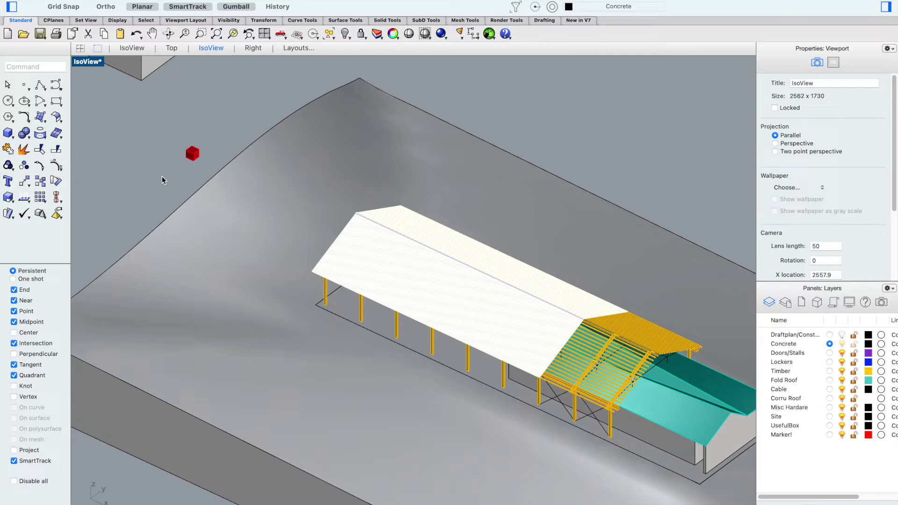
{"action": "scroll", "coordinate": [194, 151], "scroll_direction": "up", "scroll_amount": 6}
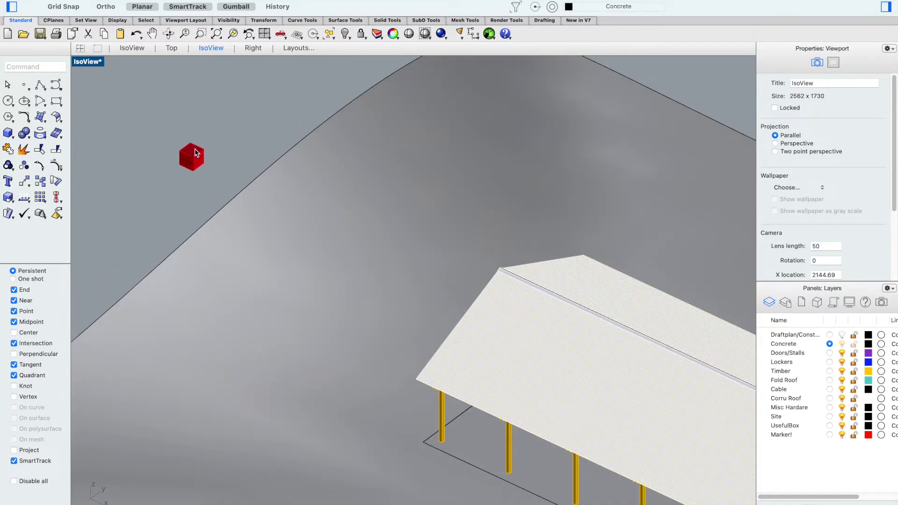
{"action": "scroll", "coordinate": [195, 153], "scroll_direction": "down", "scroll_amount": 2}
{"action": "scroll", "coordinate": [199, 156], "scroll_direction": "down", "scroll_amount": 2}
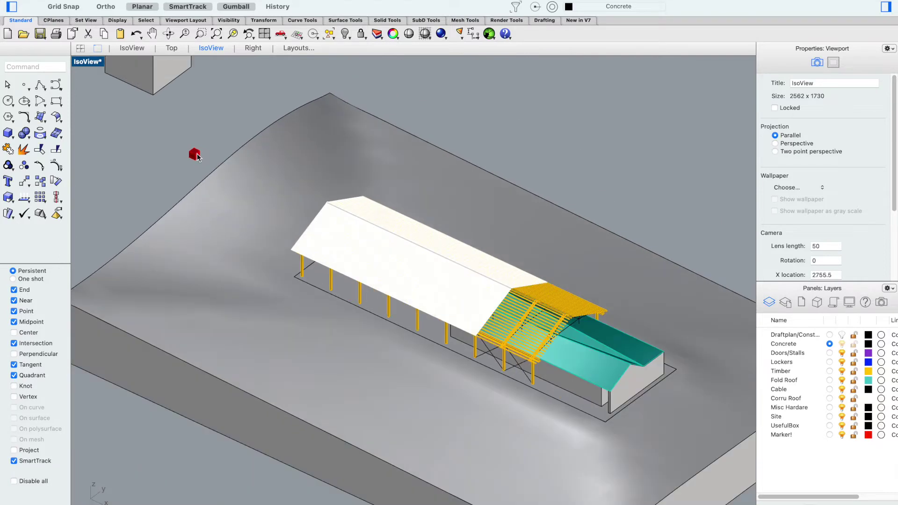
{"action": "scroll", "coordinate": [196, 119], "scroll_direction": "up", "scroll_amount": 2}
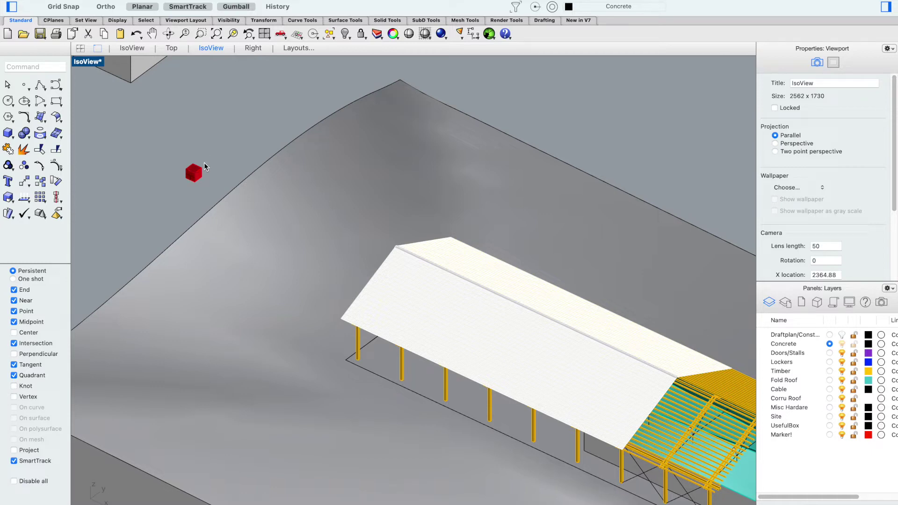
- Create a vertical clipping plane from an edge drawn at the red marker cube's corner
{"action": "type", "text": "clipping"}
{"action": "key", "text": "Return"}
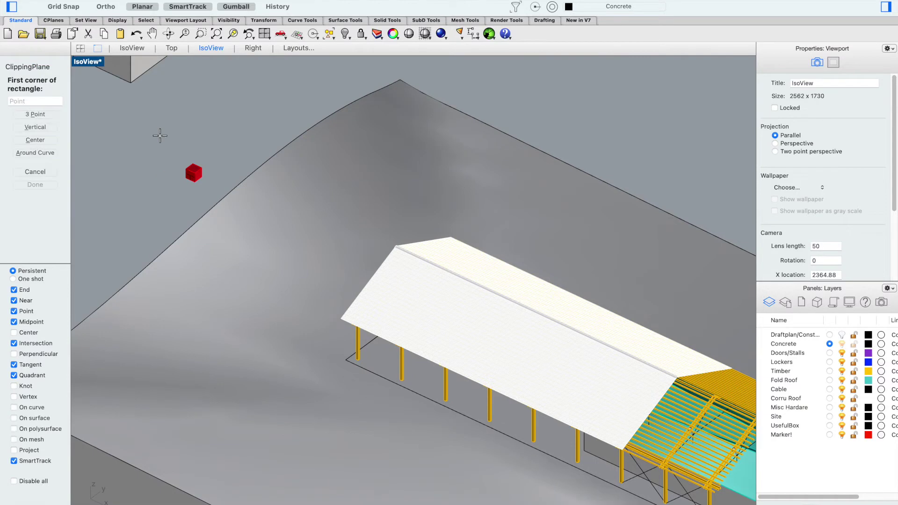
{"action": "scroll", "coordinate": [202, 136], "scroll_direction": "up", "scroll_amount": 2}
{"action": "scroll", "coordinate": [109, 156], "scroll_direction": "up", "scroll_amount": 1}
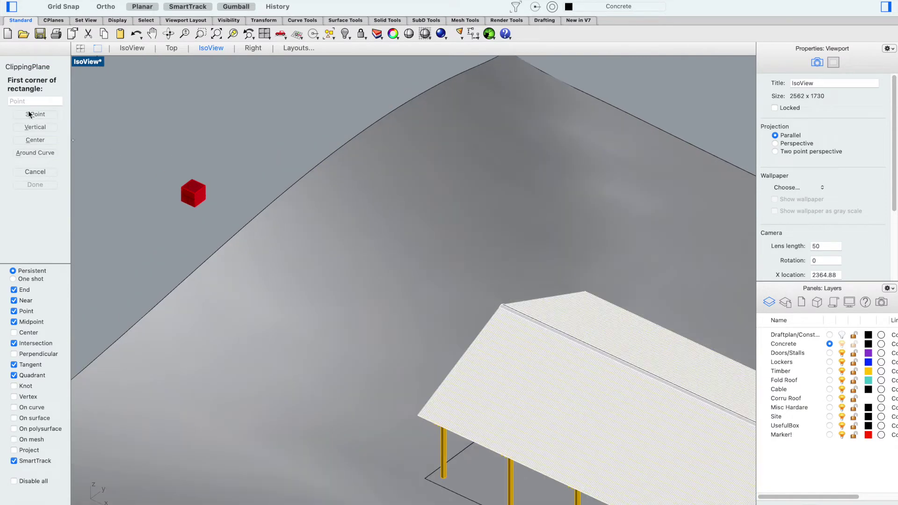
{"action": "left_click", "coordinate": [29, 113]}
{"action": "scroll", "coordinate": [203, 194], "scroll_direction": "up", "scroll_amount": 3}
{"action": "left_click", "coordinate": [208, 182]}
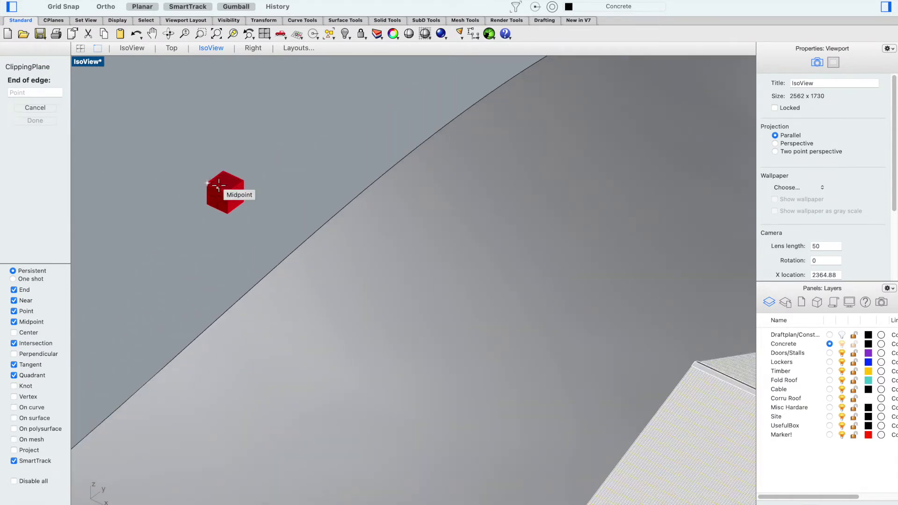
{"action": "left_click", "coordinate": [229, 192]}
{"action": "left_click", "coordinate": [229, 214]}
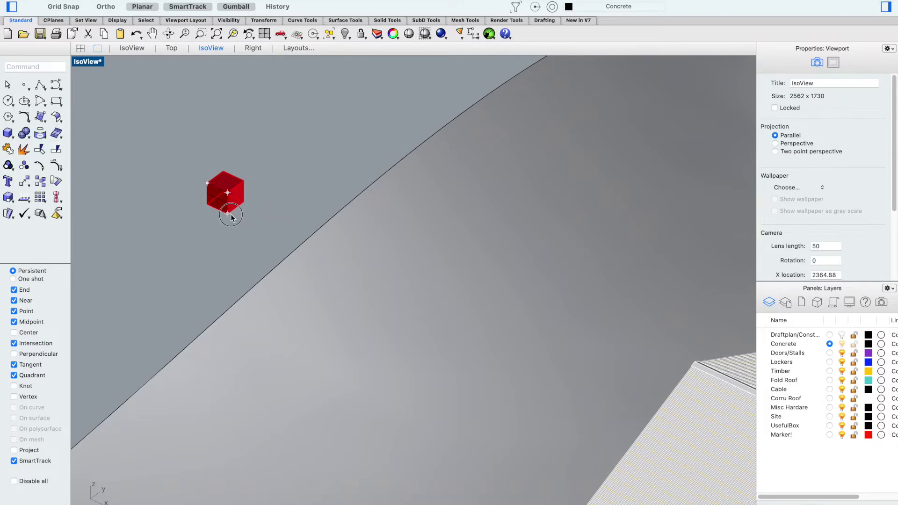
{"action": "scroll", "coordinate": [213, 161], "scroll_direction": "down", "scroll_amount": 5}
{"action": "scroll", "coordinate": [202, 161], "scroll_direction": "up", "scroll_amount": 5}
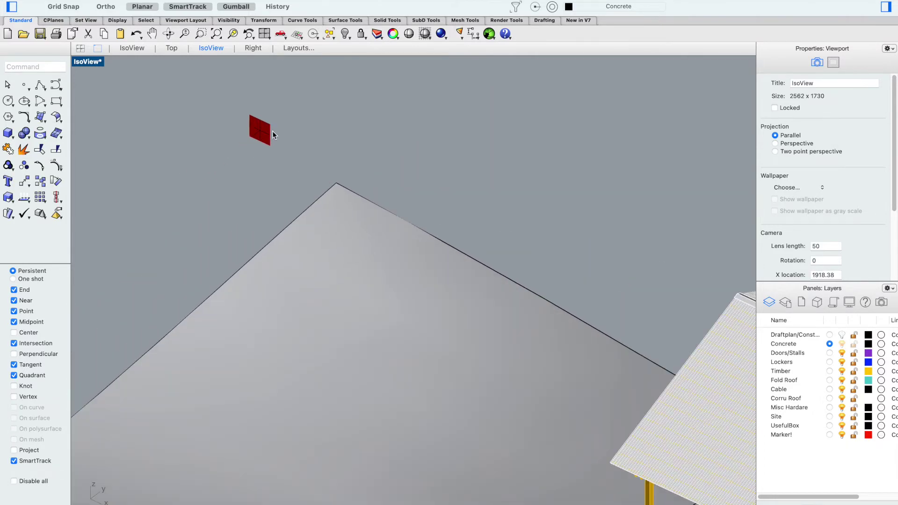
- Select the new clipping plane from the overlapping objects, then deselect it
{"action": "left_click", "coordinate": [255, 133]}
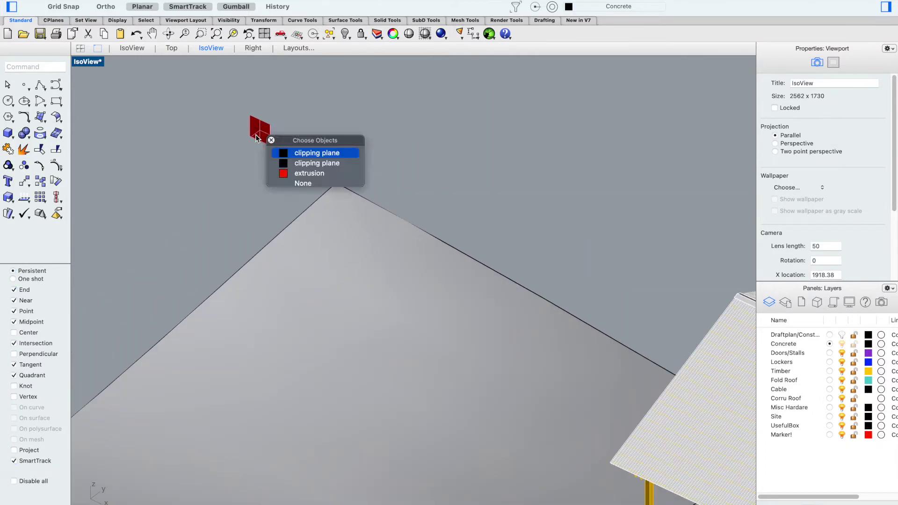
{"action": "left_click", "coordinate": [301, 153]}
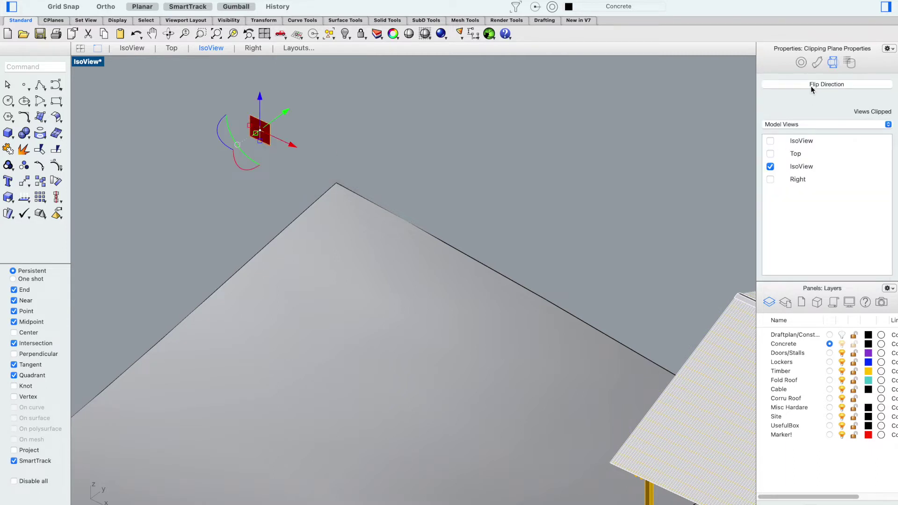
{"action": "left_click", "coordinate": [558, 77]}
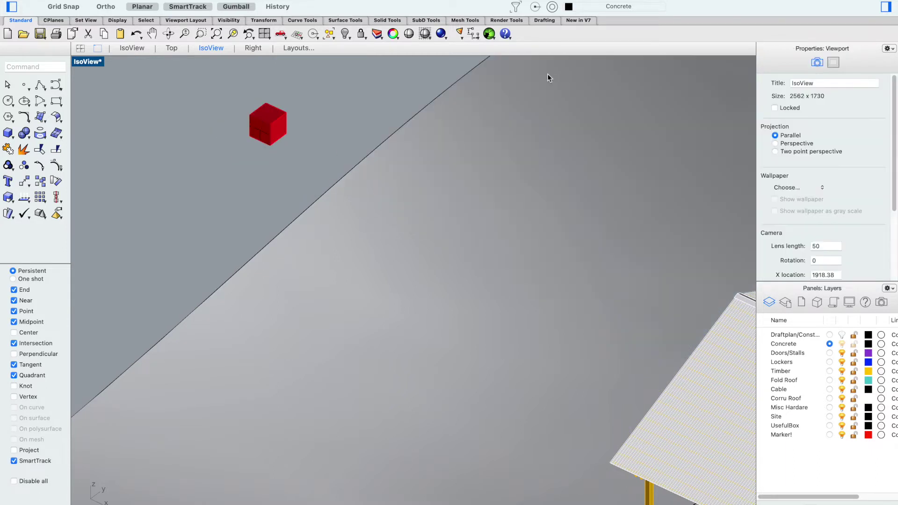
- Flip the marker-cube clipping plane's direction and set it to clip the IsoView viewport
{"action": "scroll", "coordinate": [276, 164], "scroll_direction": "up", "scroll_amount": 3}
{"action": "left_click", "coordinate": [258, 124]}
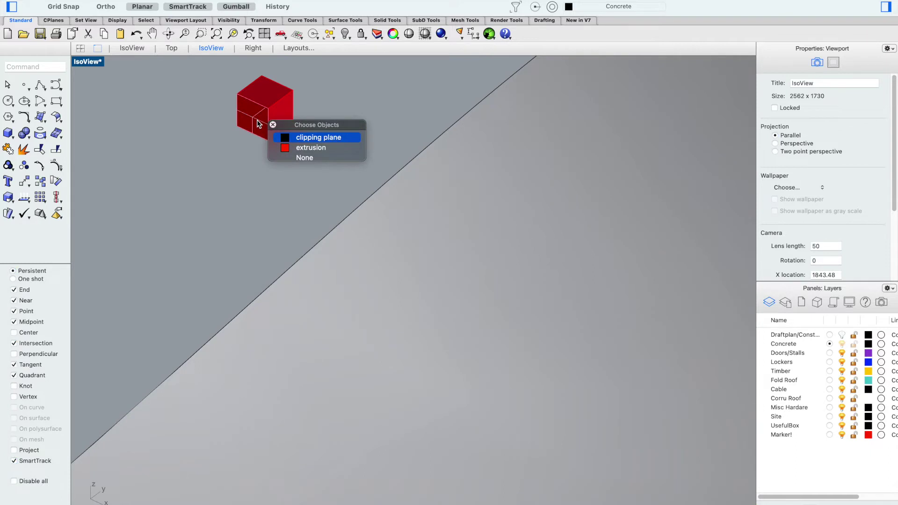
{"action": "left_click", "coordinate": [314, 139]}
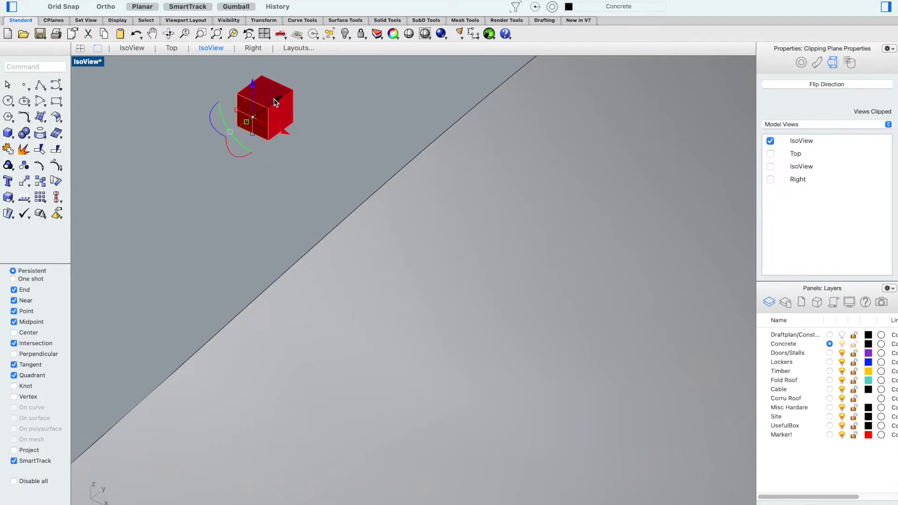
{"action": "left_click", "coordinate": [811, 85]}
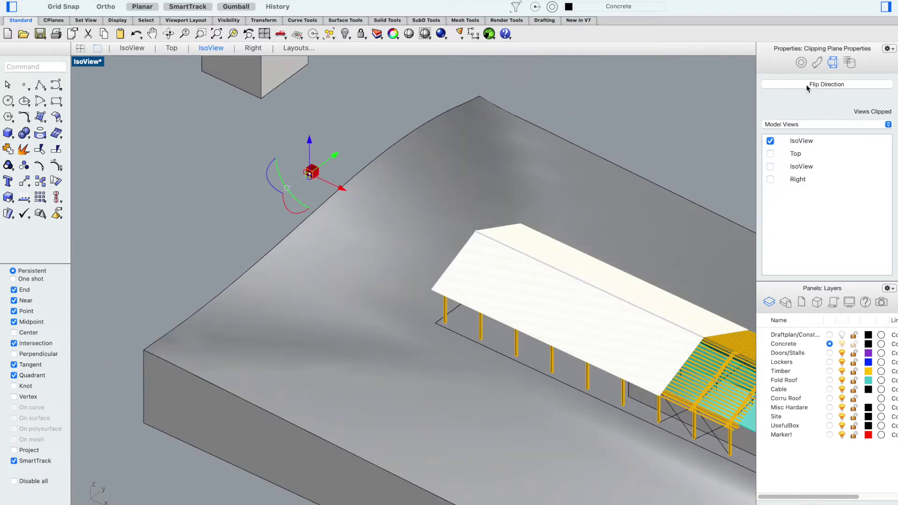
{"action": "scroll", "coordinate": [229, 159], "scroll_direction": "up", "scroll_amount": 5}
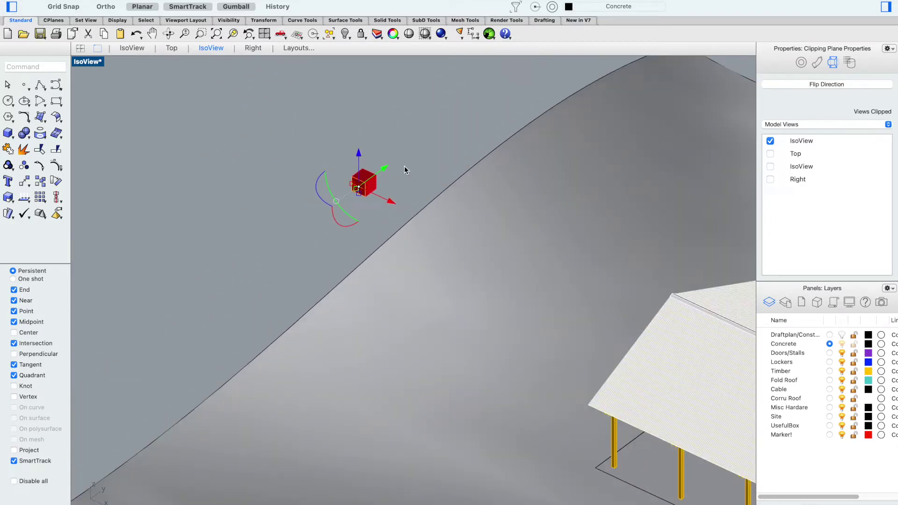
{"action": "scroll", "coordinate": [404, 170], "scroll_direction": "down", "scroll_amount": 5}
{"action": "scroll", "coordinate": [470, 154], "scroll_direction": "up", "scroll_amount": 3}
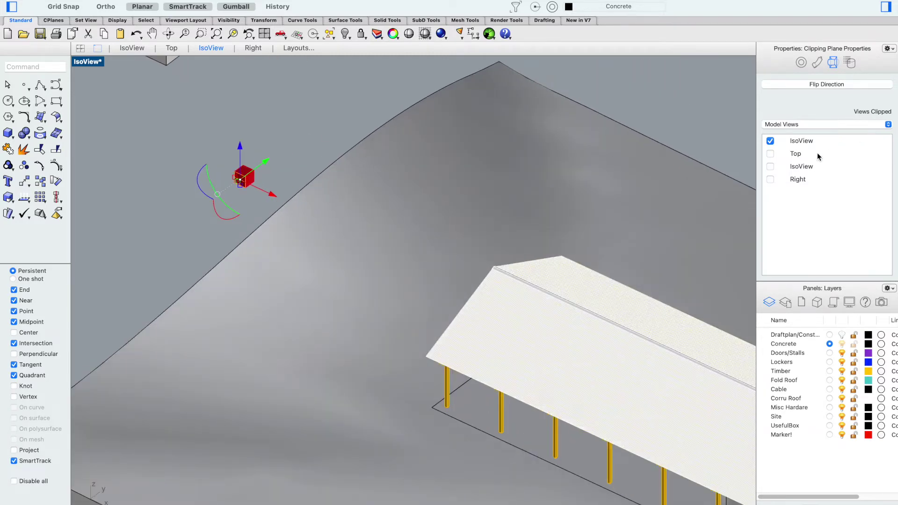
{"action": "left_click", "coordinate": [770, 167]}
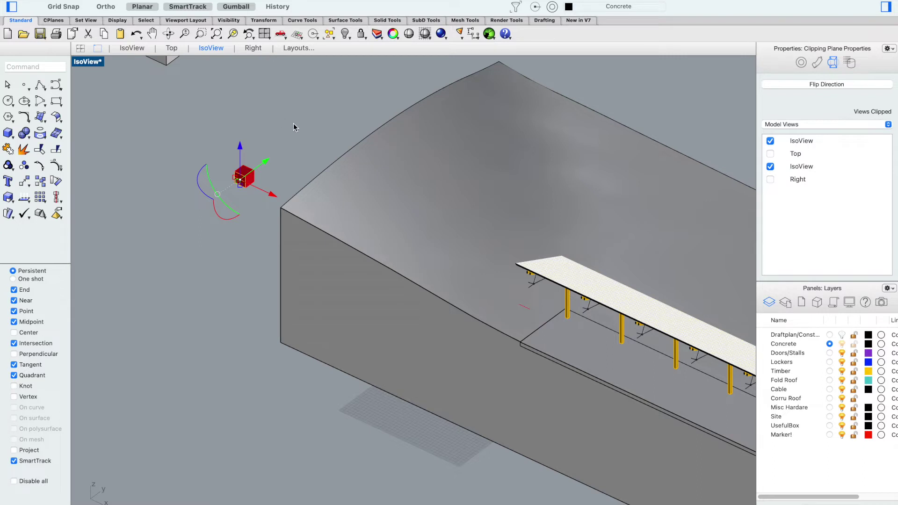
{"action": "scroll", "coordinate": [279, 115], "scroll_direction": "down", "scroll_amount": 3}
{"action": "left_click", "coordinate": [131, 162]}
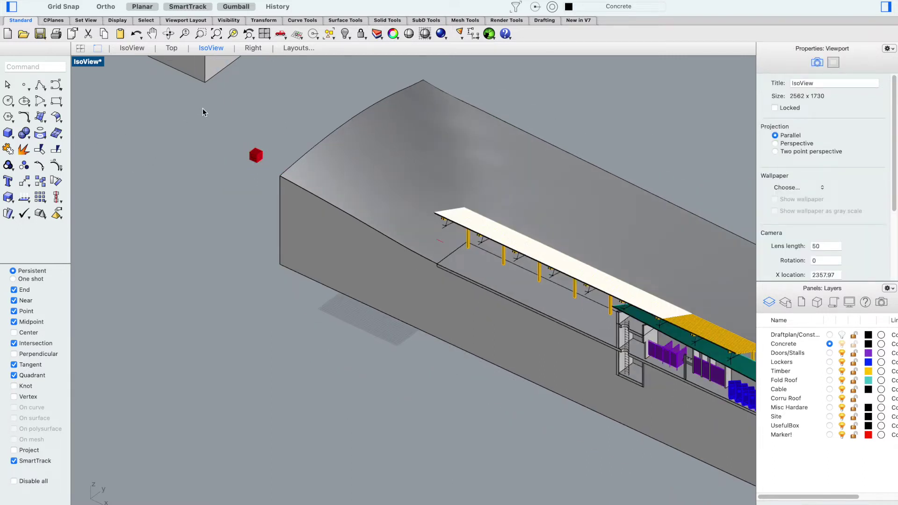
{"action": "scroll", "coordinate": [247, 82], "scroll_direction": "up", "scroll_amount": 1}
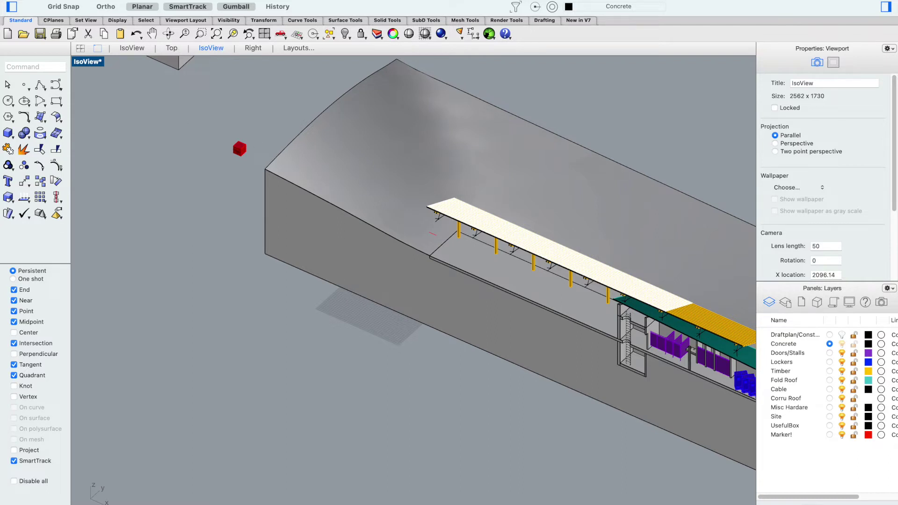
{"action": "left_click", "coordinate": [93, 61]}
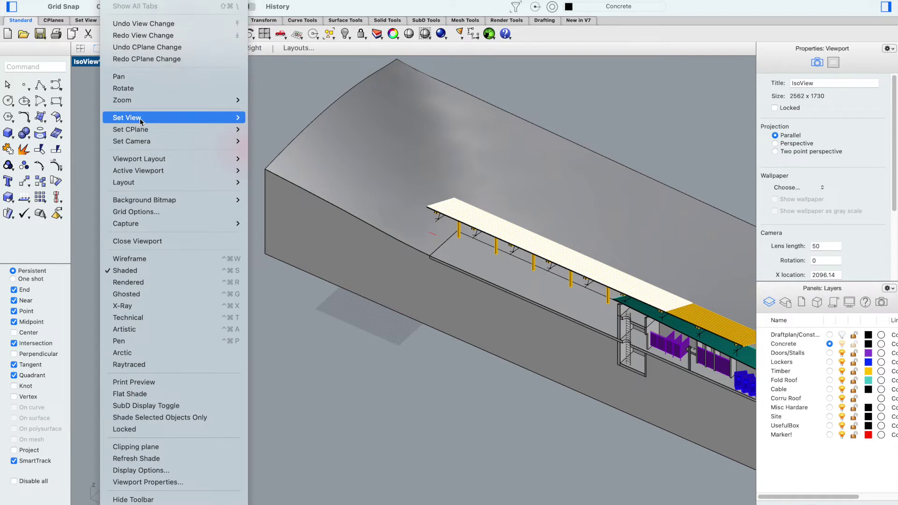
{"action": "mouse_move", "coordinate": [154, 120]}
{"action": "left_click", "coordinate": [283, 182]}
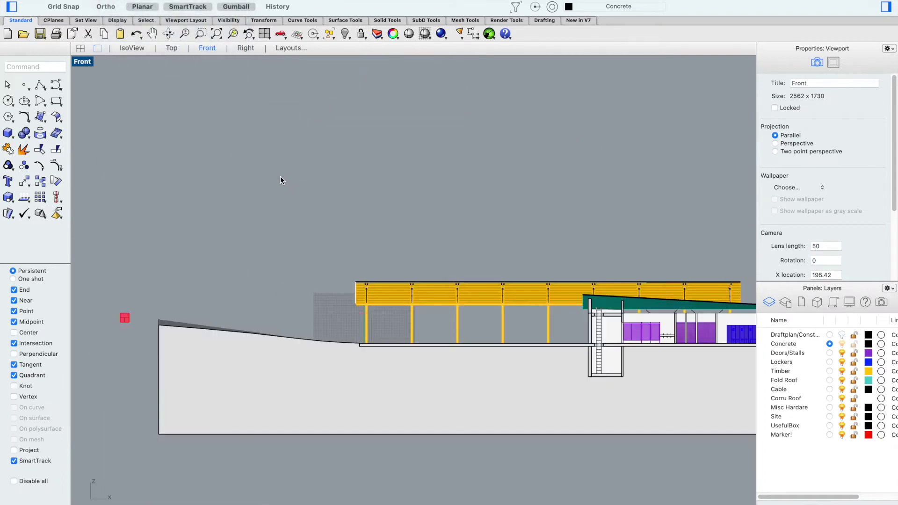
{"action": "left_click", "coordinate": [130, 48]}
{"action": "scroll", "coordinate": [203, 120], "scroll_direction": "down", "scroll_amount": 10}
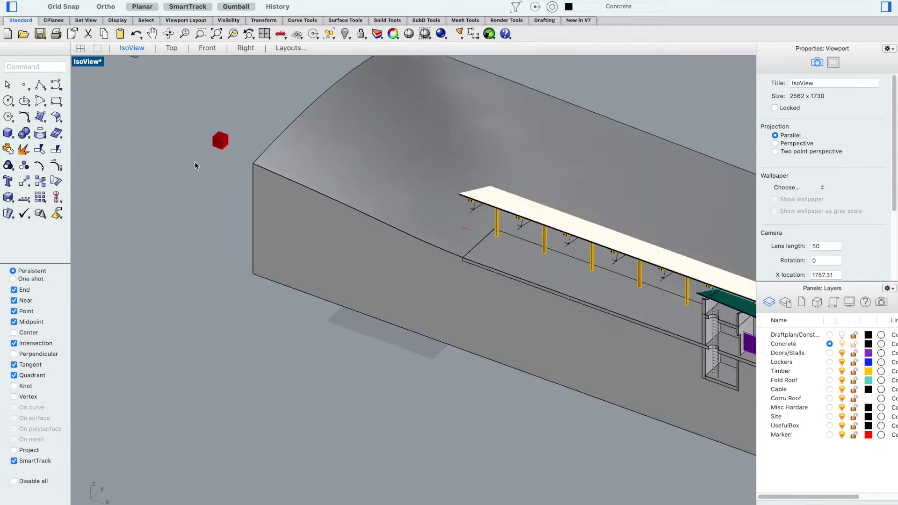
{"action": "scroll", "coordinate": [183, 169], "scroll_direction": "up", "scroll_amount": 2}
{"action": "scroll", "coordinate": [103, 195], "scroll_direction": "up", "scroll_amount": 3}
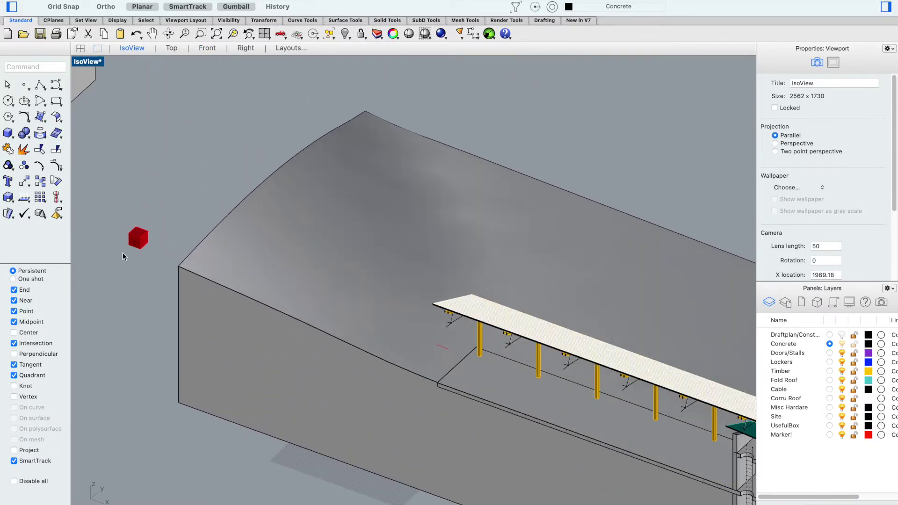
{"action": "left_click", "coordinate": [138, 238]}
{"action": "scroll", "coordinate": [112, 259], "scroll_direction": "up", "scroll_amount": 3}
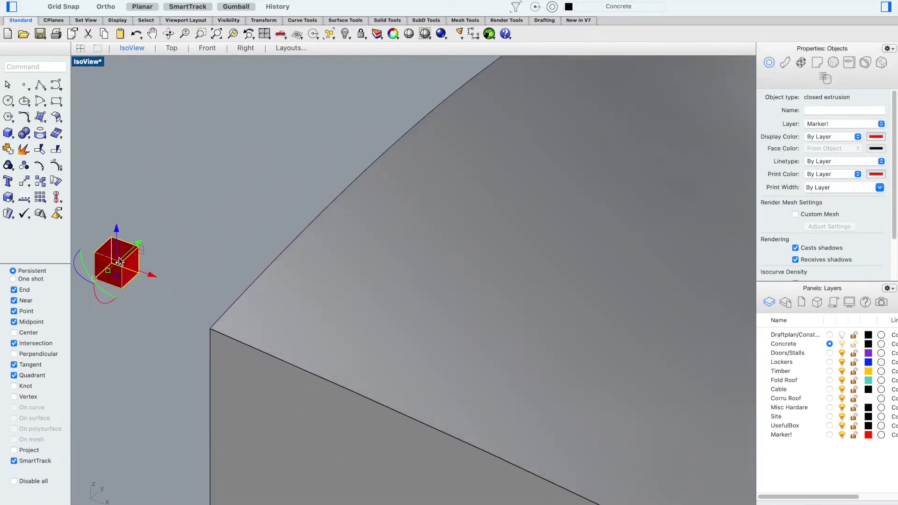
{"action": "key", "text": "Escape"}
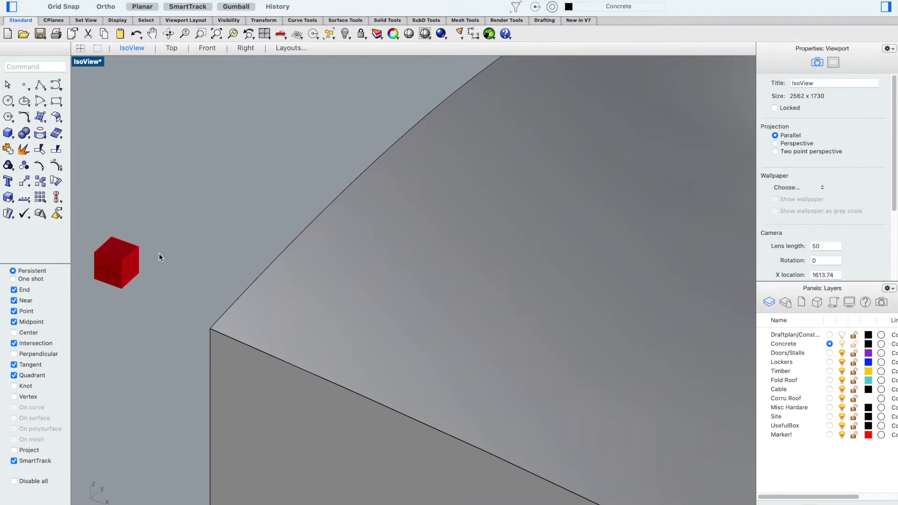
{"action": "scroll", "coordinate": [238, 161], "scroll_direction": "left", "scroll_amount": 5}
{"action": "scroll", "coordinate": [226, 276], "scroll_direction": "up", "scroll_amount": 3}
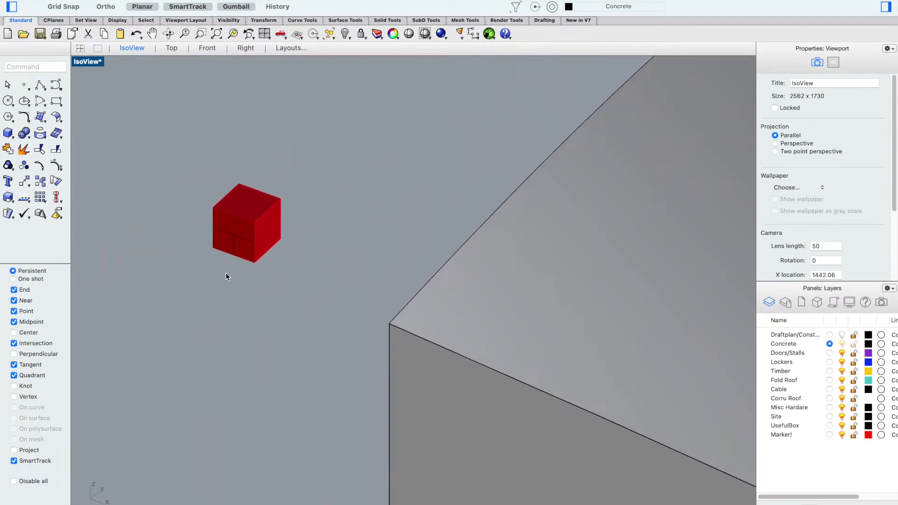
{"action": "scroll", "coordinate": [212, 232], "scroll_direction": "down", "scroll_amount": 6}
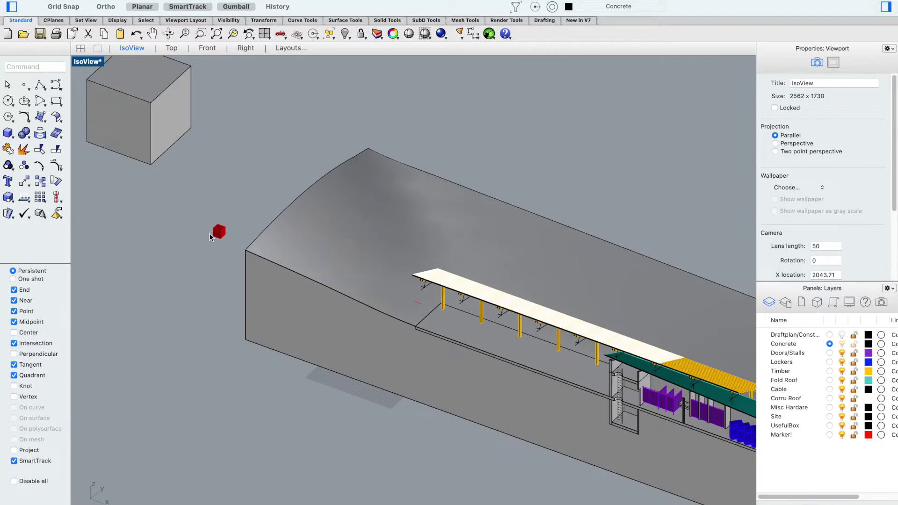
{"action": "scroll", "coordinate": [216, 239], "scroll_direction": "up", "scroll_amount": 2}
{"action": "scroll", "coordinate": [217, 239], "scroll_direction": "up", "scroll_amount": 2}
{"action": "left_click", "coordinate": [226, 240]}
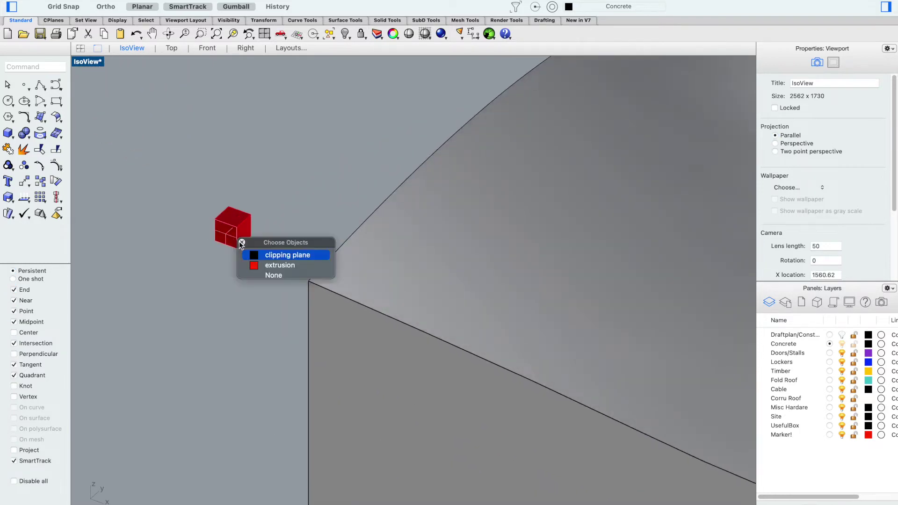
{"action": "left_click", "coordinate": [273, 256]}
{"action": "scroll", "coordinate": [238, 235], "scroll_direction": "down", "scroll_amount": 4}
{"action": "scroll", "coordinate": [237, 235], "scroll_direction": "up", "scroll_amount": 2}
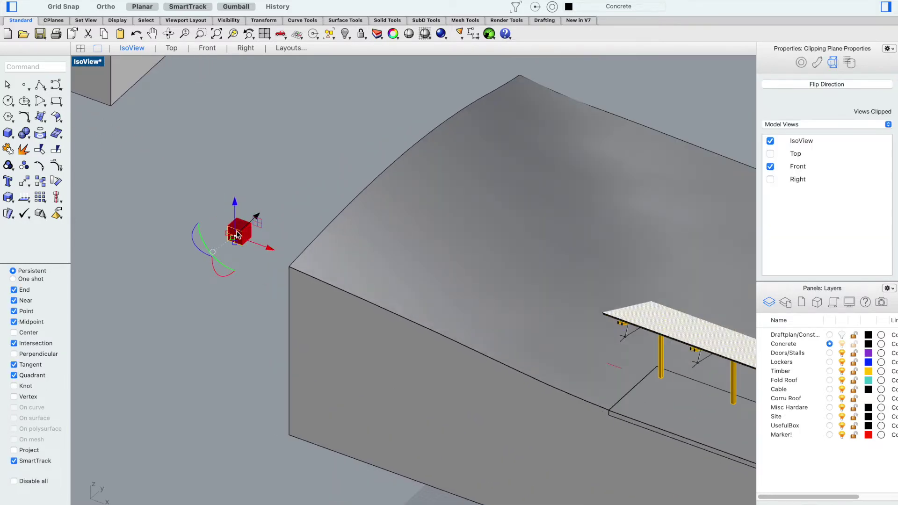
{"action": "scroll", "coordinate": [237, 235], "scroll_direction": "down", "scroll_amount": 4}
{"action": "scroll", "coordinate": [601, 375], "scroll_direction": "up", "scroll_amount": 4}
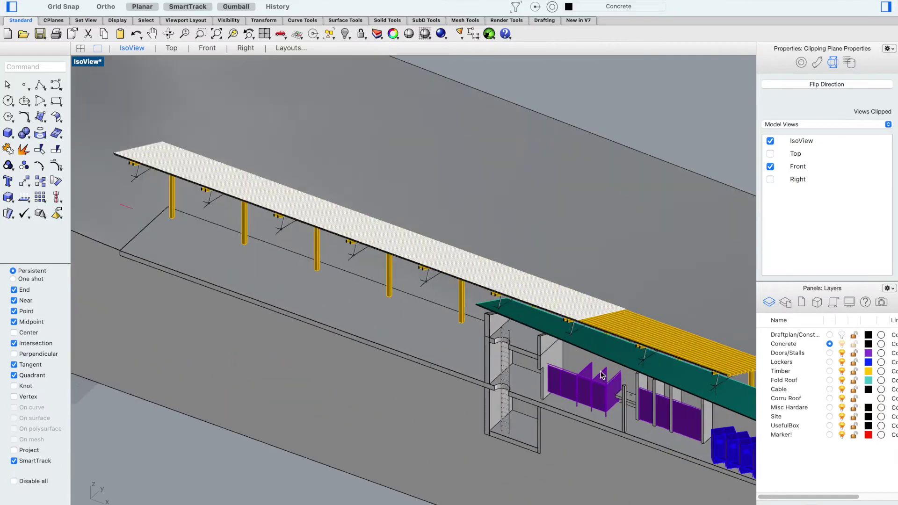
{"action": "scroll", "coordinate": [451, 355], "scroll_direction": "up", "scroll_amount": 4}
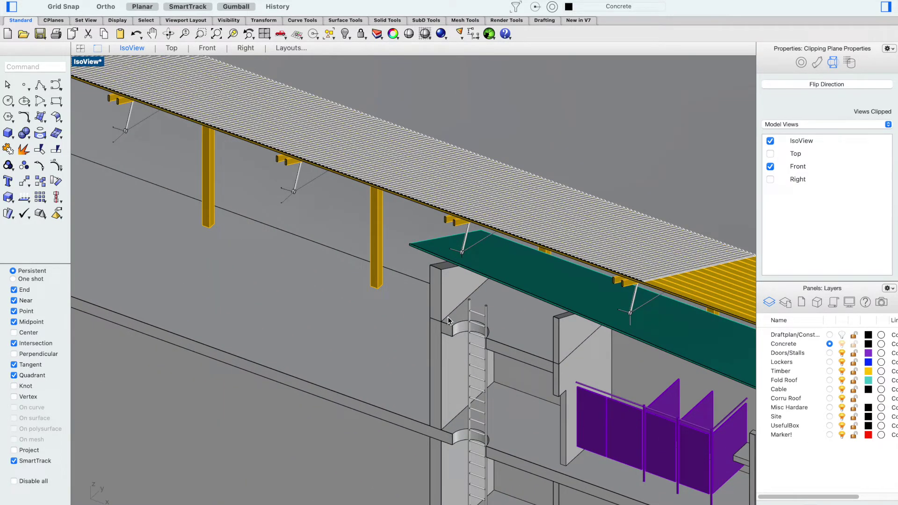
{"action": "scroll", "coordinate": [447, 316], "scroll_direction": "down", "scroll_amount": 2}
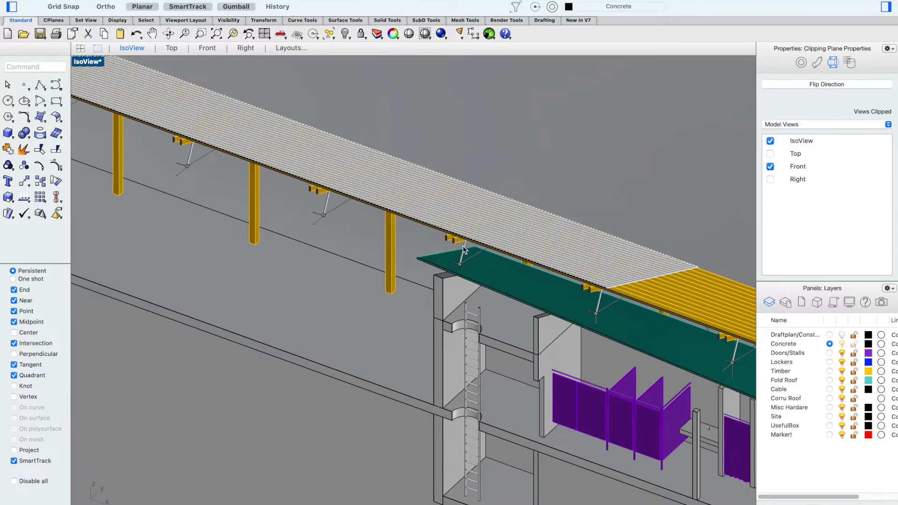
{"action": "scroll", "coordinate": [451, 190], "scroll_direction": "down", "scroll_amount": 6}
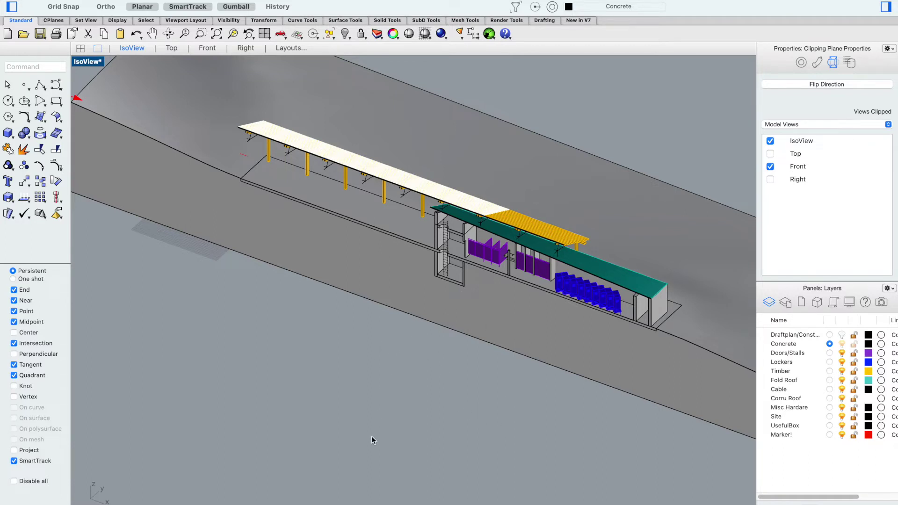
{"action": "left_click", "coordinate": [207, 49]}
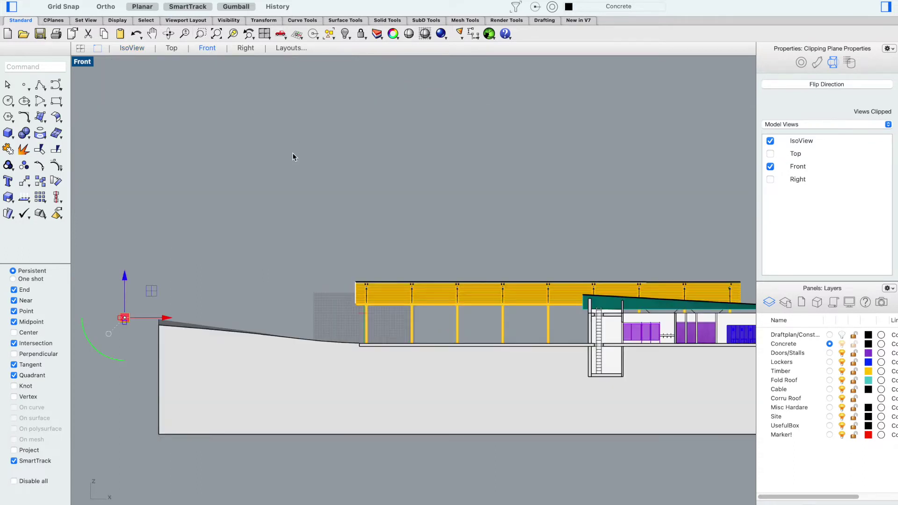
{"action": "left_click", "coordinate": [137, 50]}
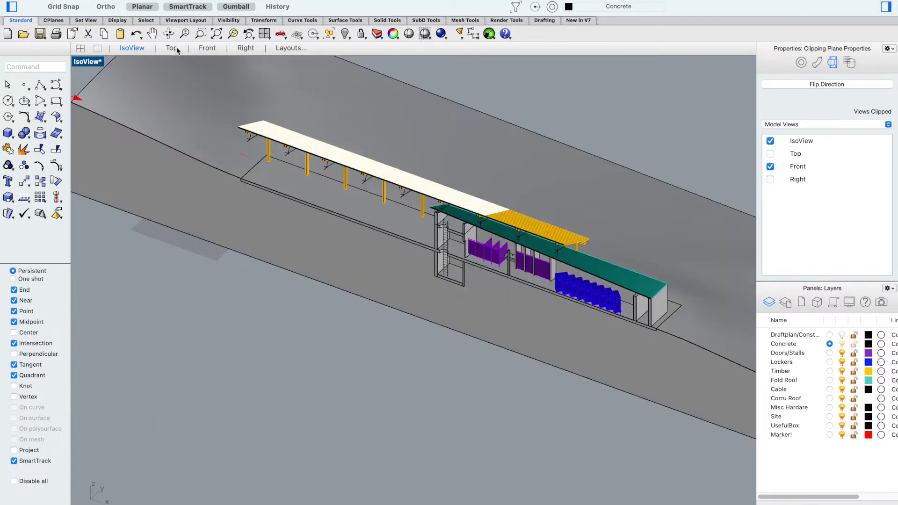
{"action": "left_click", "coordinate": [174, 49]}
{"action": "scroll", "coordinate": [380, 240], "scroll_direction": "up", "scroll_amount": 2}
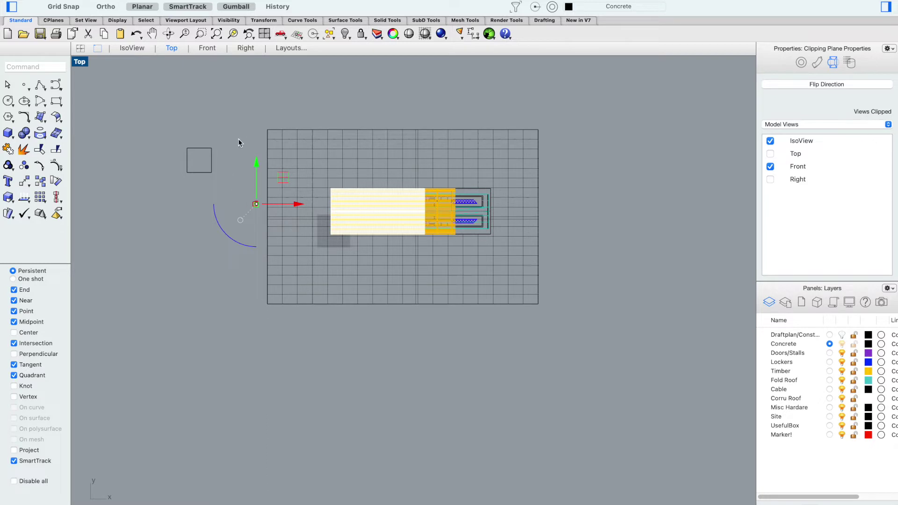
{"action": "left_click", "coordinate": [207, 48]}
{"action": "left_click", "coordinate": [416, 201]}
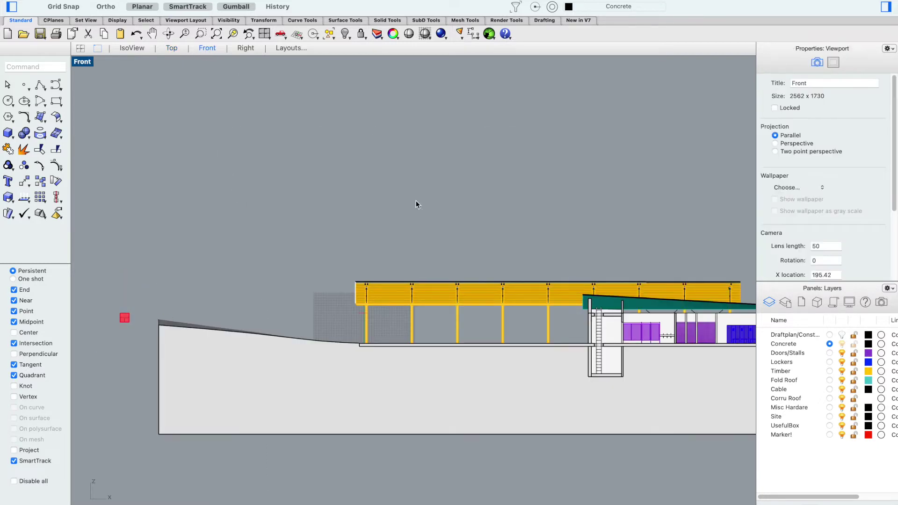
- Zoom out of the Front elevation and switch to the IsoView of the clipped building
{"action": "scroll", "coordinate": [463, 181], "scroll_direction": "down", "scroll_amount": 3}
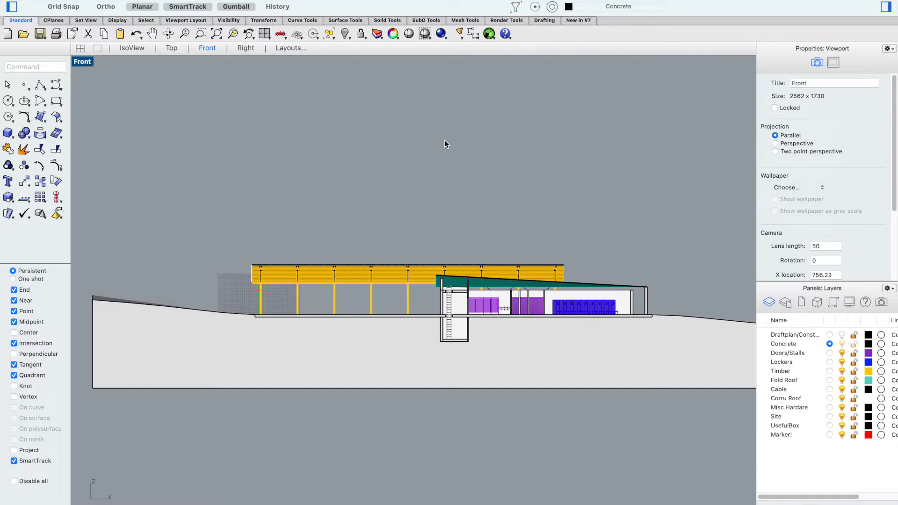
{"action": "scroll", "coordinate": [442, 143], "scroll_direction": "down", "scroll_amount": 2}
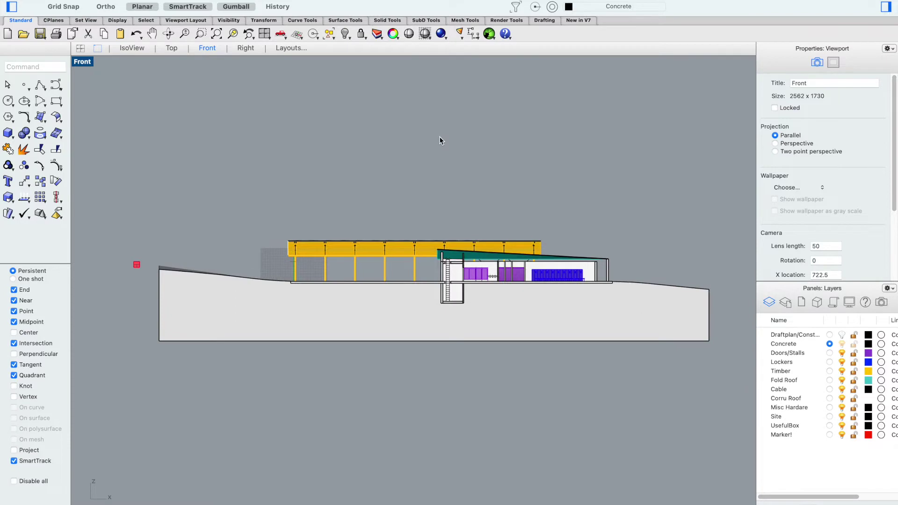
{"action": "scroll", "coordinate": [253, 125], "scroll_direction": "down", "scroll_amount": 3}
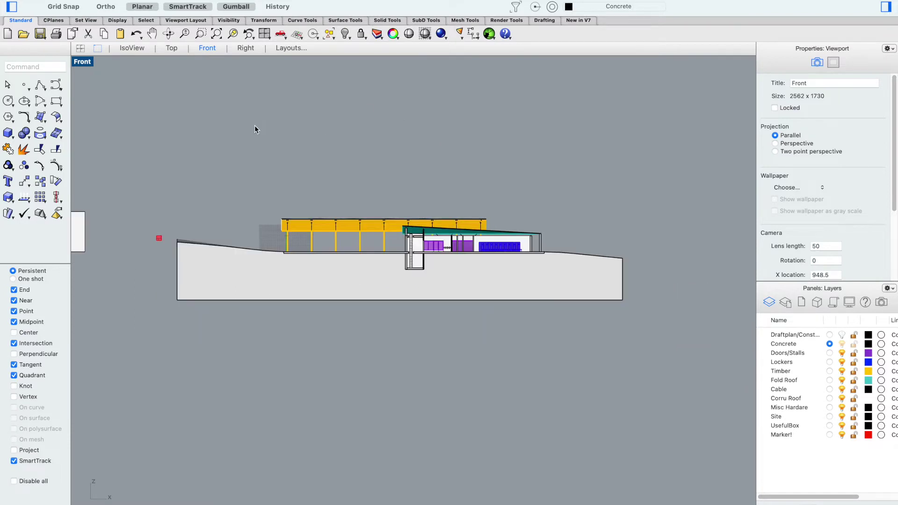
{"action": "left_click", "coordinate": [129, 49]}
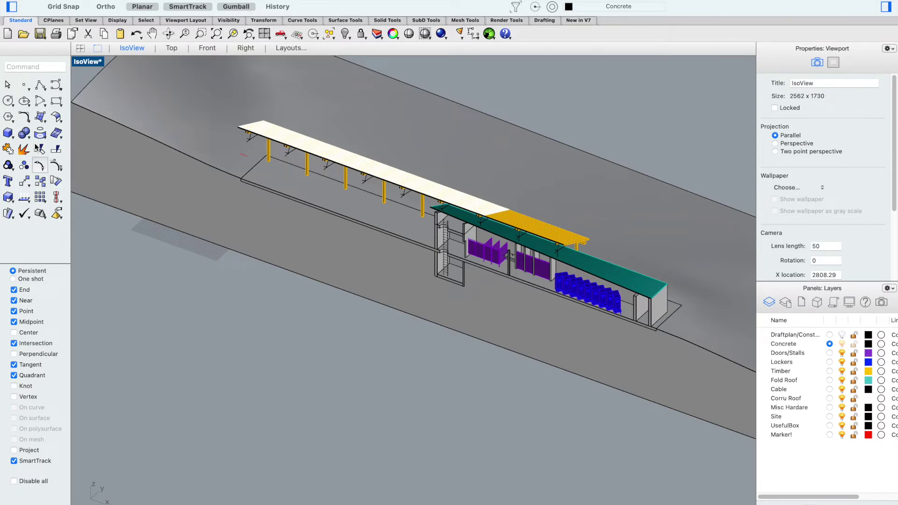
{"action": "scroll", "coordinate": [201, 216], "scroll_direction": "down", "scroll_amount": 3}
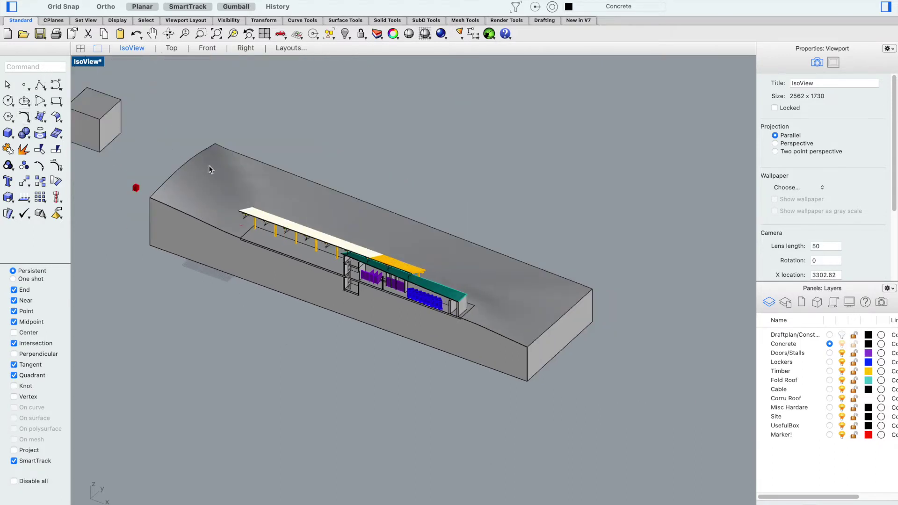
{"action": "scroll", "coordinate": [469, 145], "scroll_direction": "left", "scroll_amount": 3}
{"action": "scroll", "coordinate": [470, 145], "scroll_direction": "up", "scroll_amount": 3}
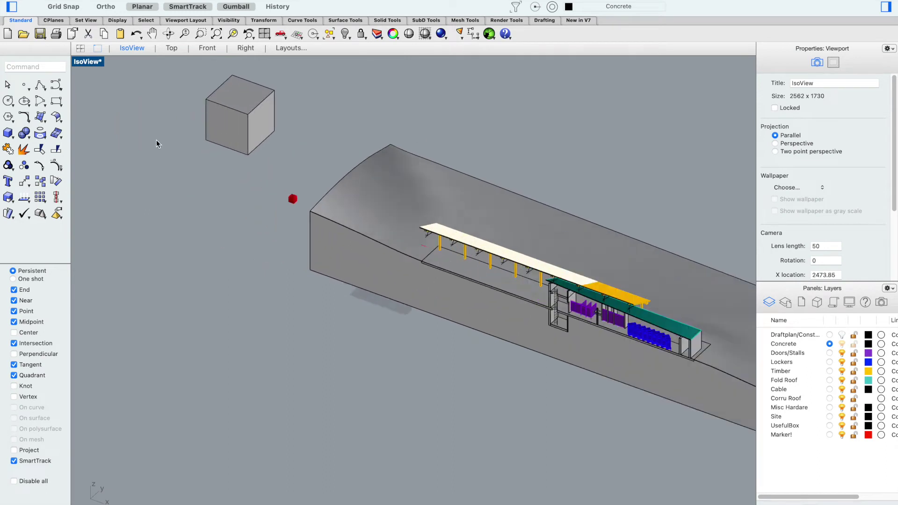
{"action": "left_click", "coordinate": [232, 122]}
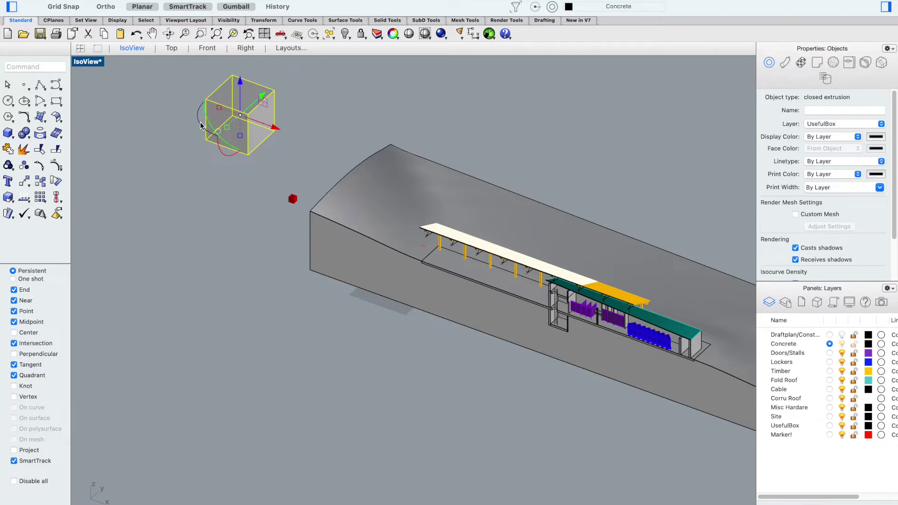
{"action": "left_click_drag", "start_coordinate": [216, 128], "coordinate": [203, 155]}
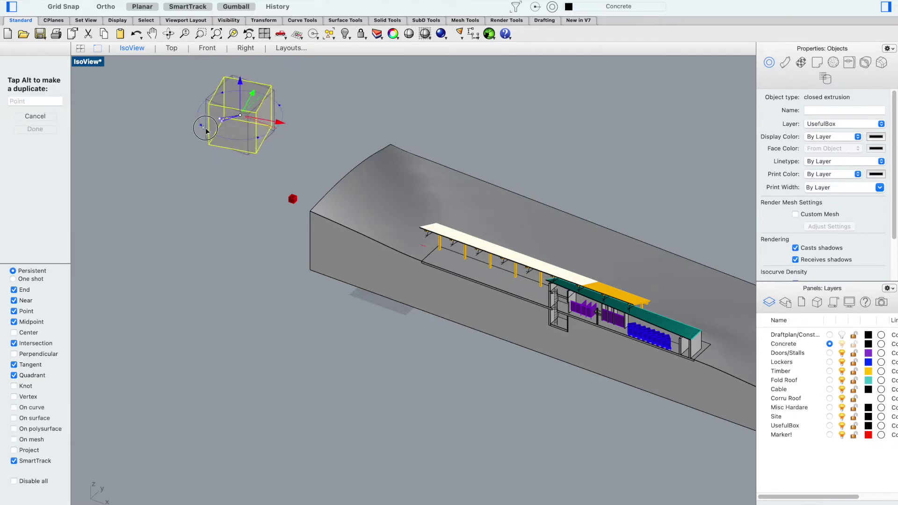
{"action": "left_click", "coordinate": [213, 206]}
{"action": "scroll", "coordinate": [239, 120], "scroll_direction": "up", "scroll_amount": 3}
{"action": "scroll", "coordinate": [273, 176], "scroll_direction": "down", "scroll_amount": 3}
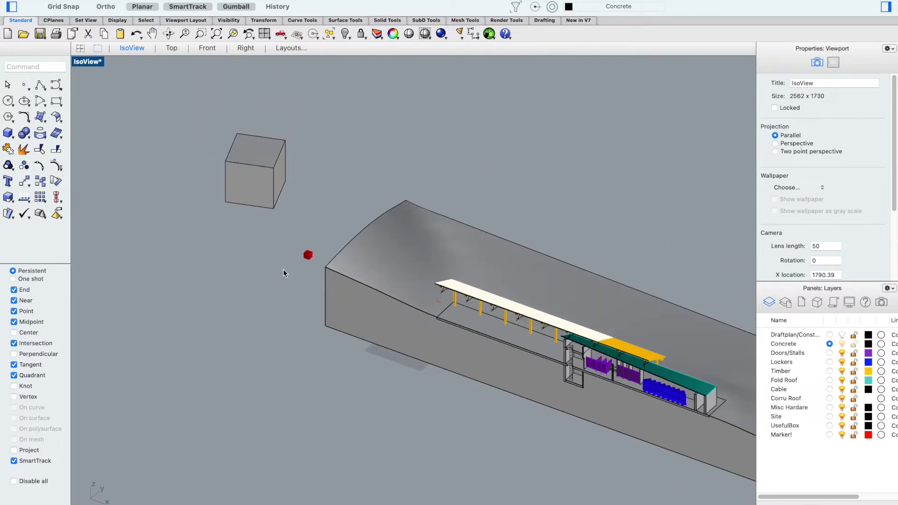
{"action": "scroll", "coordinate": [289, 148], "scroll_direction": "up", "scroll_amount": 2}
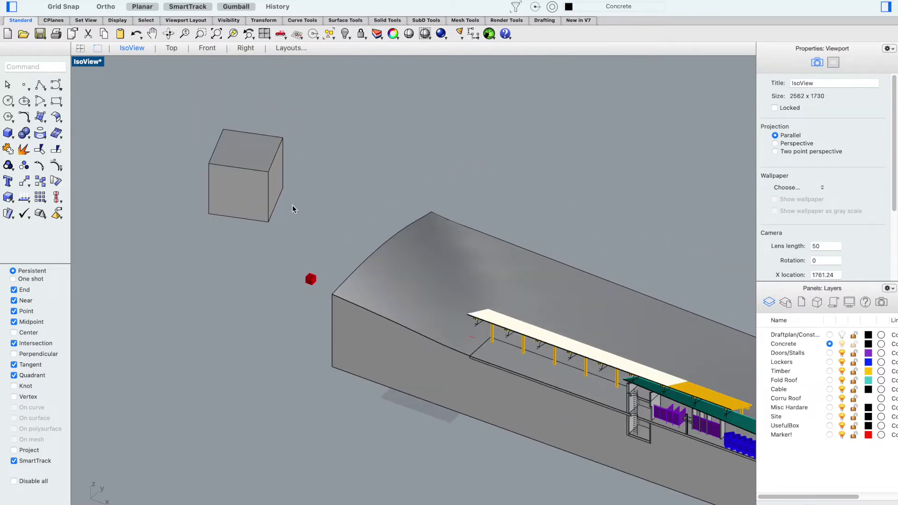
- Run OrientCameraToSrf with Flip on the box's front face to view the model side-on
{"action": "type", "text": "Orie"}
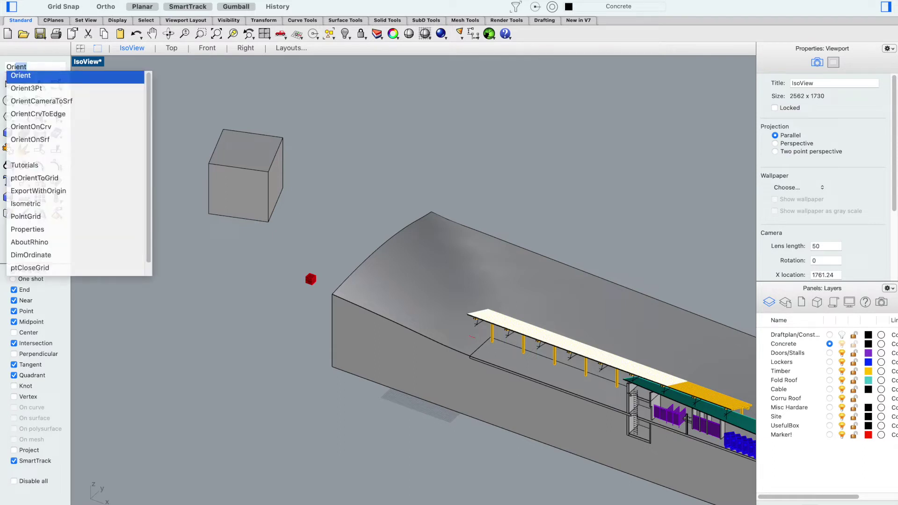
{"action": "type", "text": "nt"}
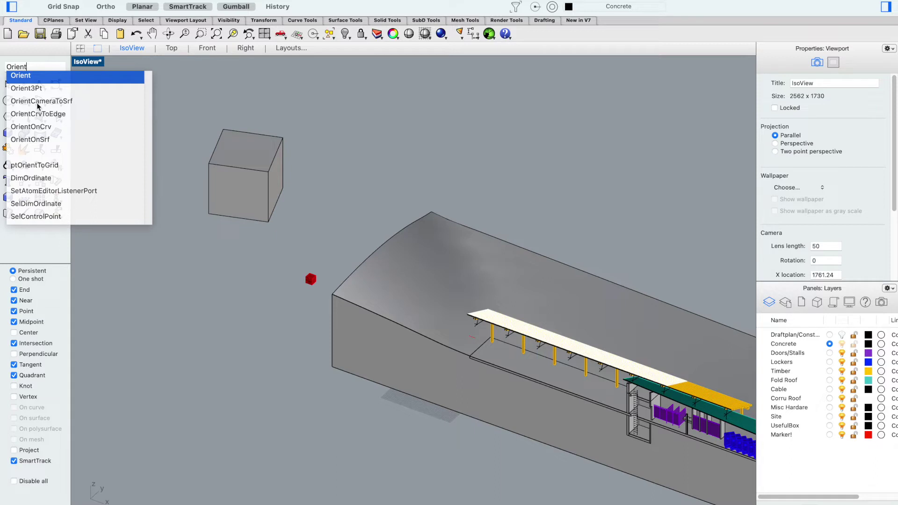
{"action": "left_click", "coordinate": [77, 102]}
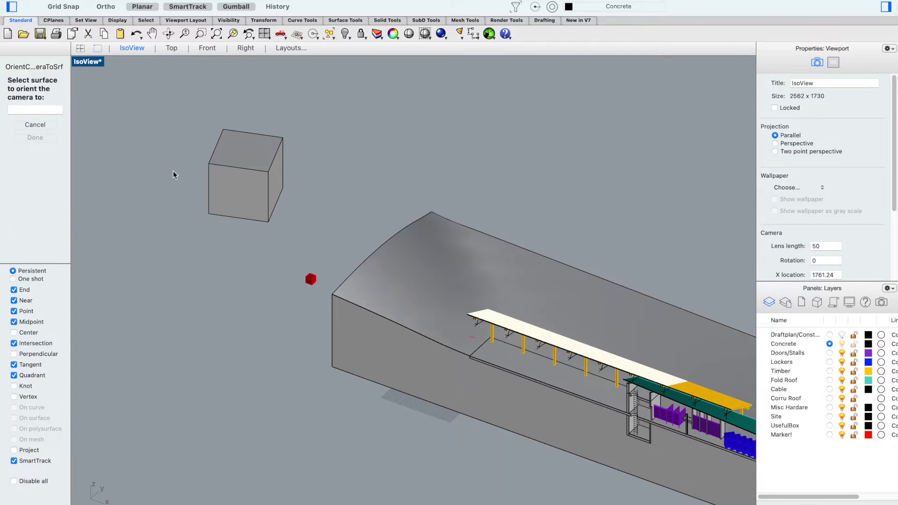
{"action": "left_click", "coordinate": [239, 189]}
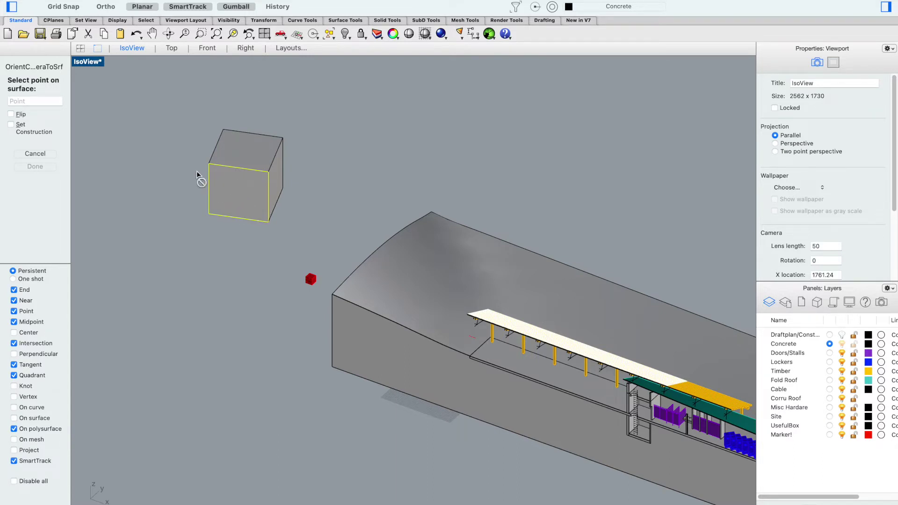
{"action": "left_click", "coordinate": [19, 114]}
{"action": "left_click", "coordinate": [223, 181]}
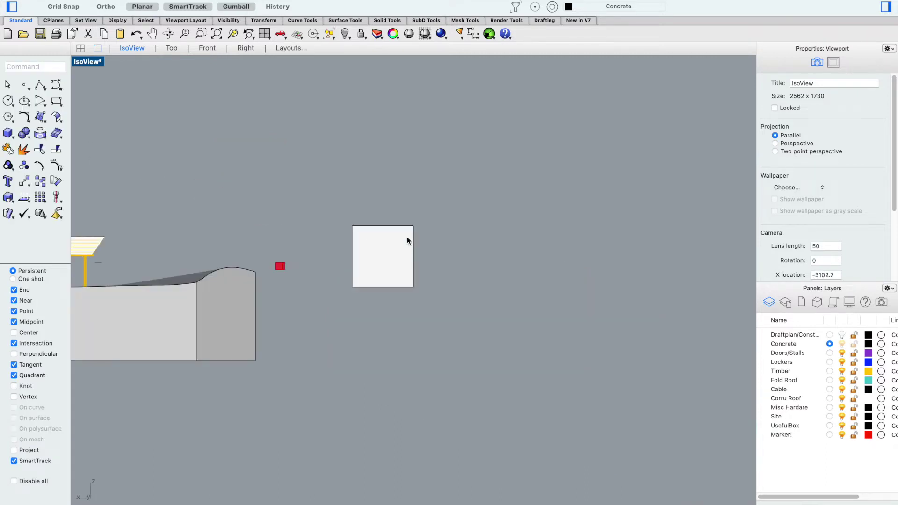
- Orbit IsoView to an oblique overhead angle over the site slab, roof and box
{"action": "scroll", "coordinate": [492, 263], "scroll_direction": "down", "scroll_amount": 5}
{"action": "scroll", "coordinate": [361, 237], "scroll_direction": "up", "scroll_amount": 6}
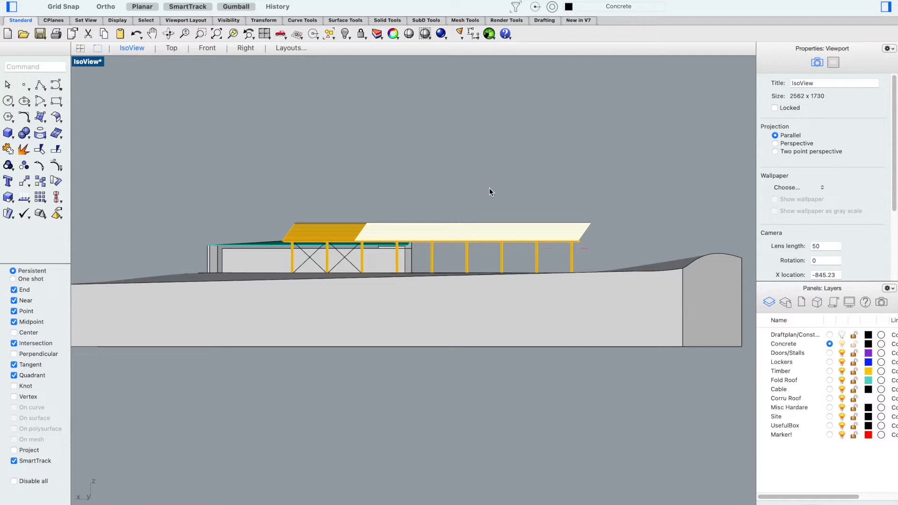
{"action": "right_click_drag", "start_coordinate": [360, 191], "coordinate": [550, 168]}
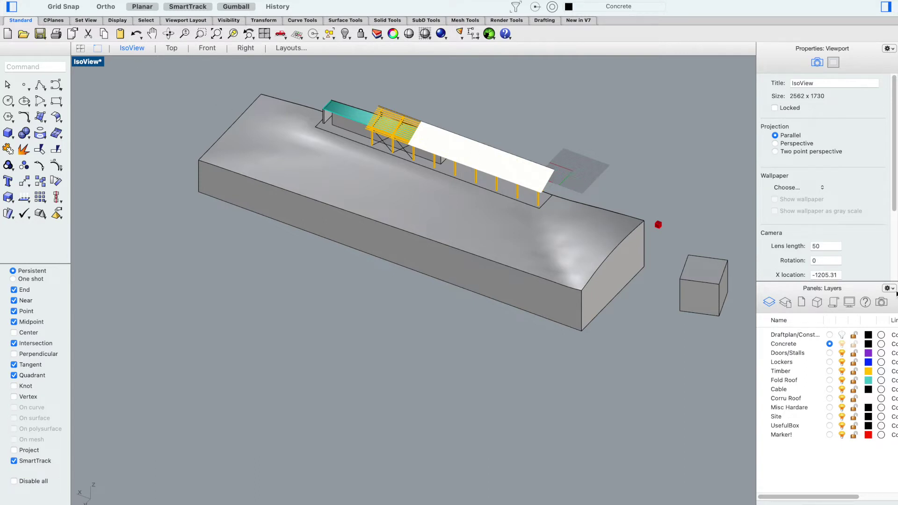
{"action": "left_click", "coordinate": [881, 302]}
- Restore the saved IsoView named view
{"action": "double_click", "coordinate": [788, 343]}
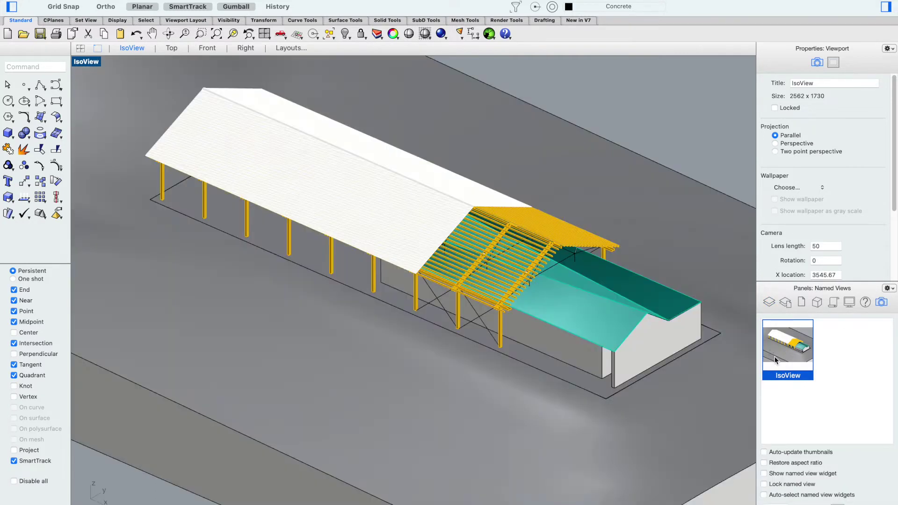
{"action": "scroll", "coordinate": [603, 280], "scroll_direction": "down", "scroll_amount": 5}
{"action": "scroll", "coordinate": [354, 149], "scroll_direction": "up", "scroll_amount": 5}
{"action": "scroll", "coordinate": [318, 220], "scroll_direction": "up", "scroll_amount": 5}
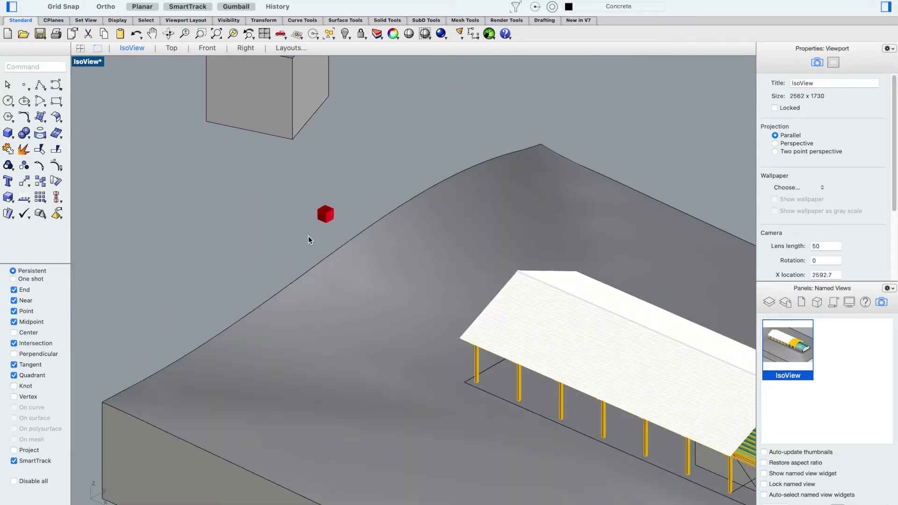
- Select the red clipping plane and tick IsoView under Views Clipped
{"action": "left_click", "coordinate": [332, 213]}
{"action": "left_click", "coordinate": [365, 230]}
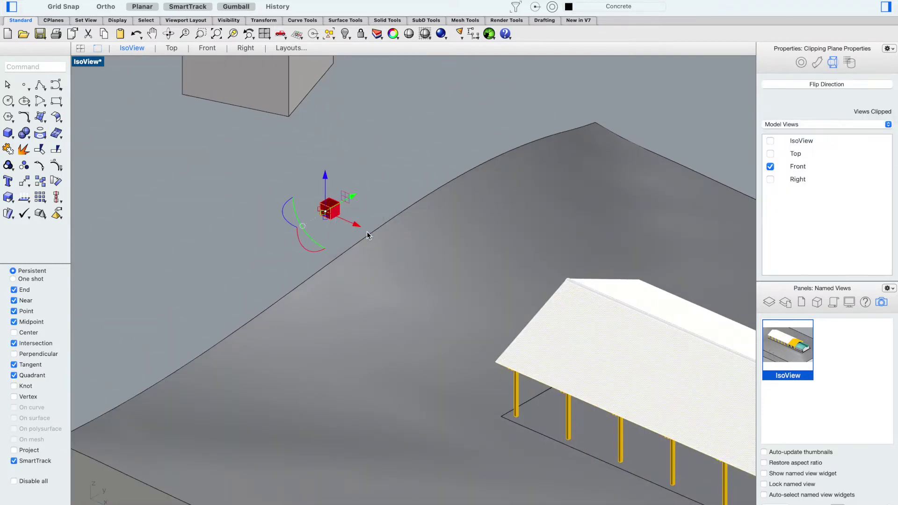
{"action": "left_click", "coordinate": [769, 140]}
{"action": "scroll", "coordinate": [695, 252], "scroll_direction": "down", "scroll_amount": 5}
{"action": "scroll", "coordinate": [695, 247], "scroll_direction": "up", "scroll_amount": 3}
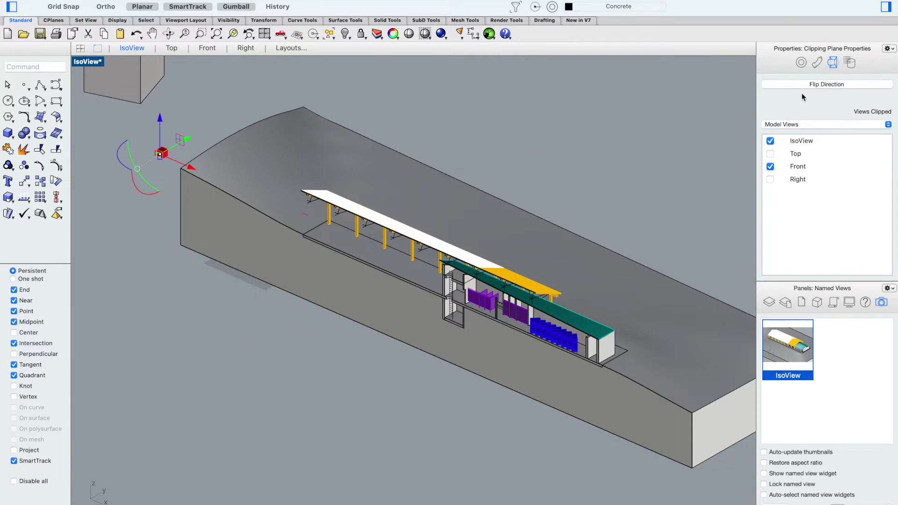
- Switch to the Front view, keeping it clipped by the section plane
{"action": "left_click", "coordinate": [208, 48]}
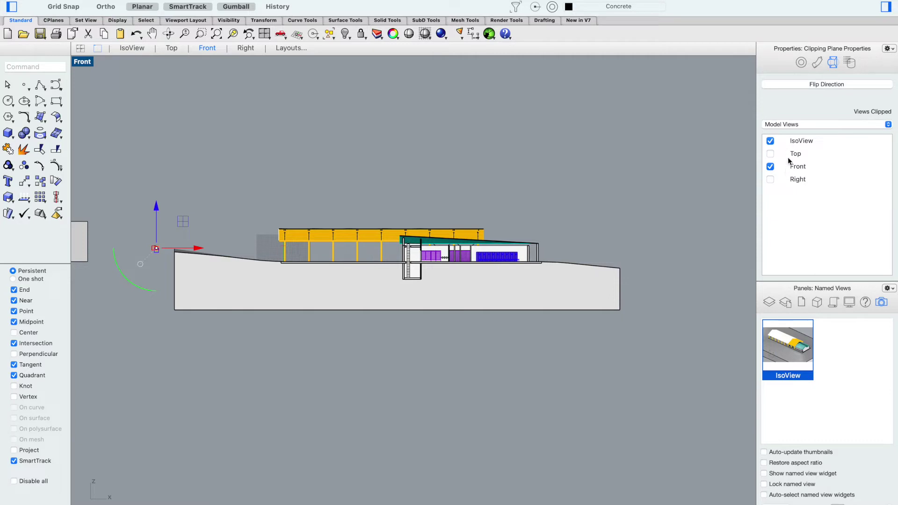
{"action": "left_click", "coordinate": [770, 169]}
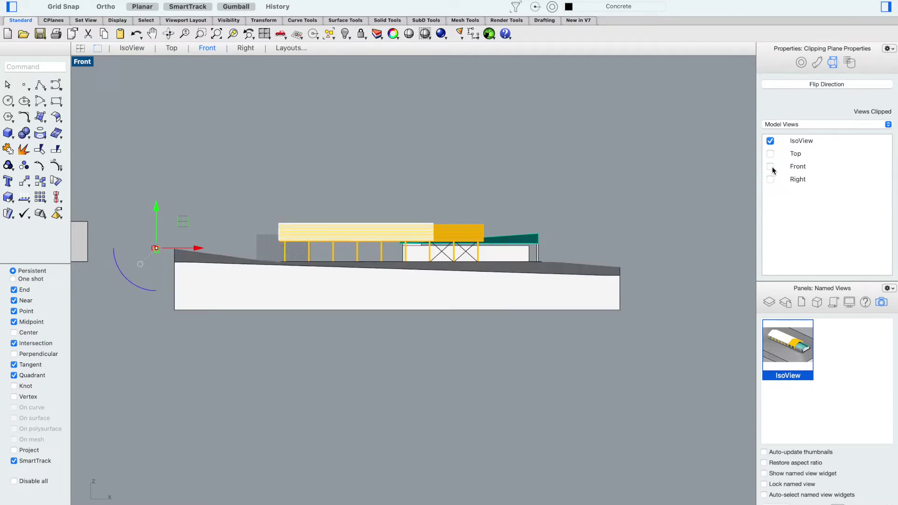
{"action": "left_click", "coordinate": [771, 167]}
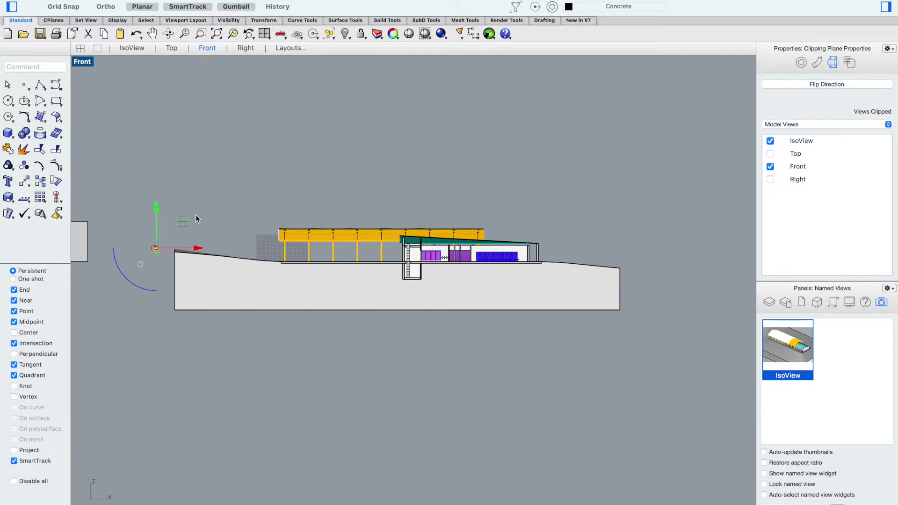
- Recentre the cut section in the Front view and deselect the clipping plane
{"action": "scroll", "coordinate": [336, 231], "scroll_direction": "up", "scroll_amount": 6}
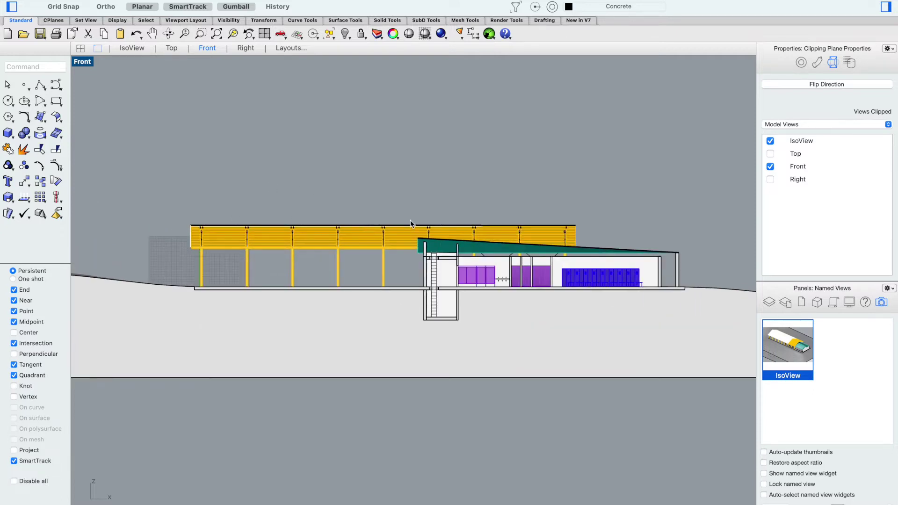
{"action": "scroll", "coordinate": [421, 219], "scroll_direction": "down", "scroll_amount": 5}
{"action": "right_click_drag", "start_coordinate": [414, 167], "coordinate": [412, 187]}
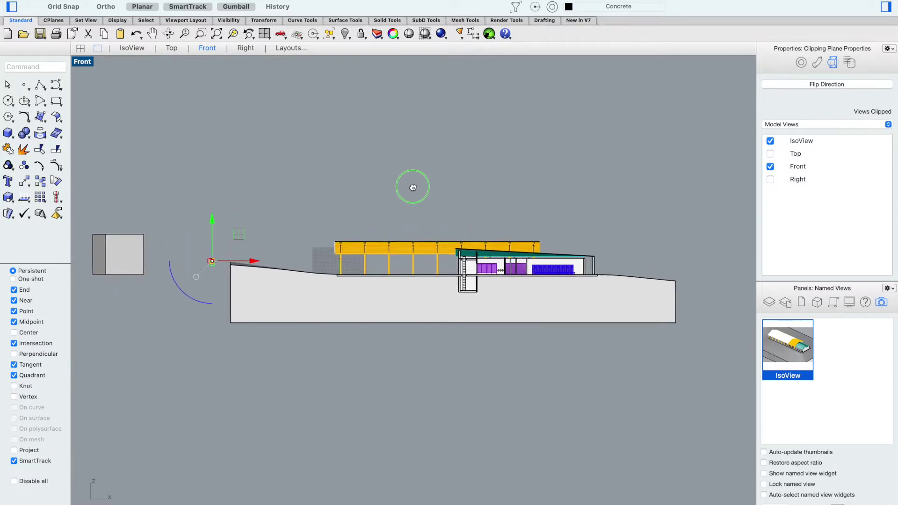
{"action": "scroll", "coordinate": [476, 211], "scroll_direction": "up", "scroll_amount": 2}
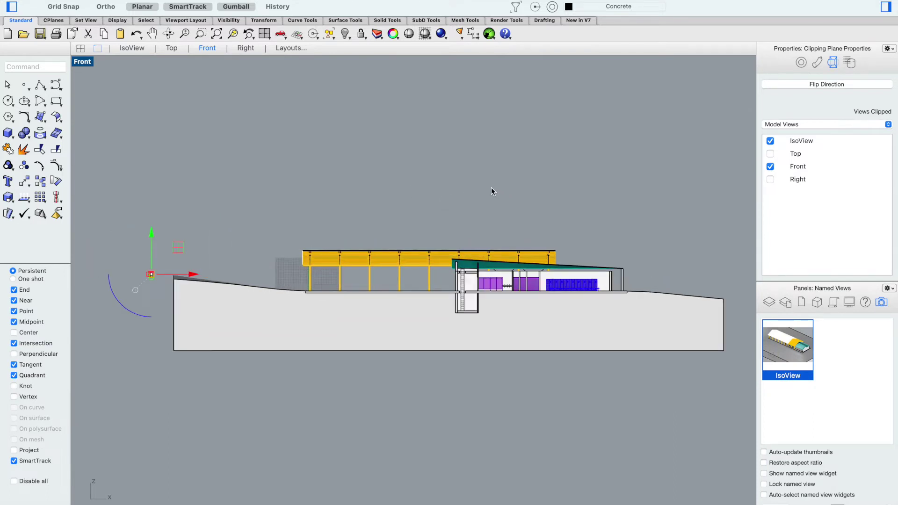
{"action": "scroll", "coordinate": [562, 261], "scroll_direction": "up", "scroll_amount": 2}
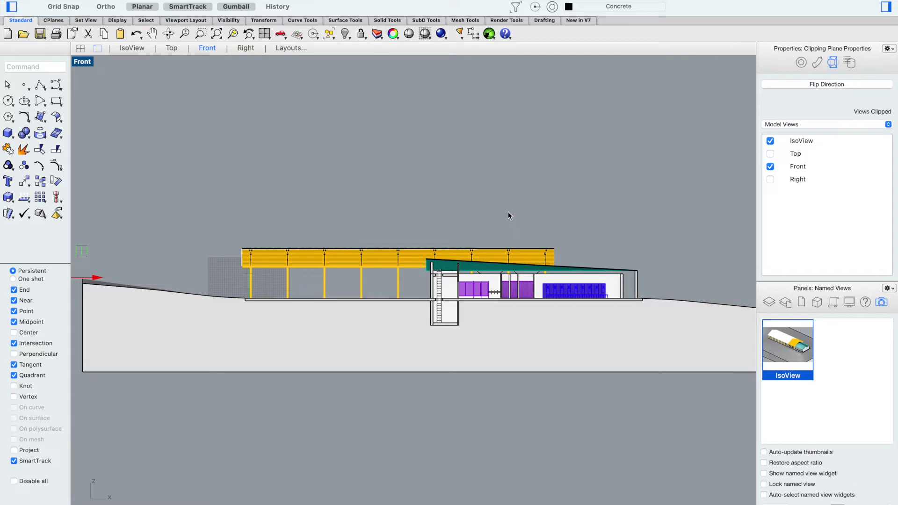
{"action": "scroll", "coordinate": [598, 182], "scroll_direction": "down", "scroll_amount": 2}
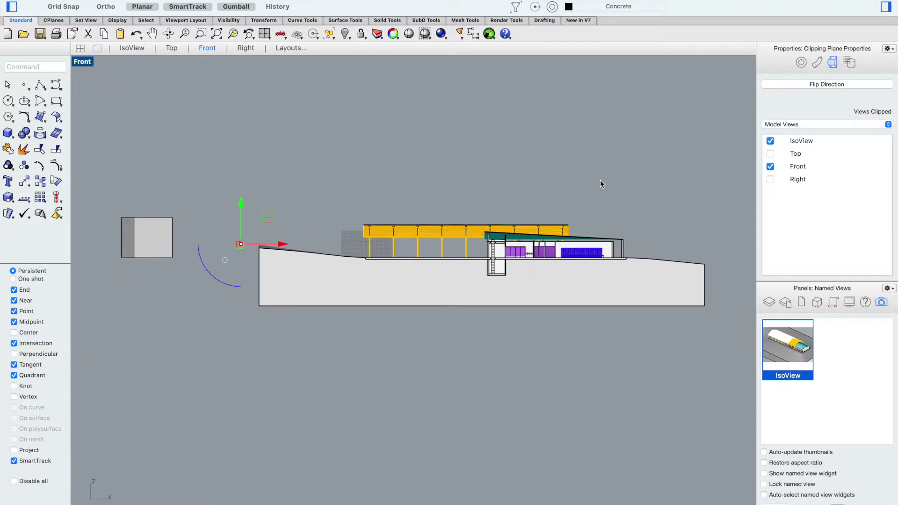
{"action": "left_click", "coordinate": [534, 170]}
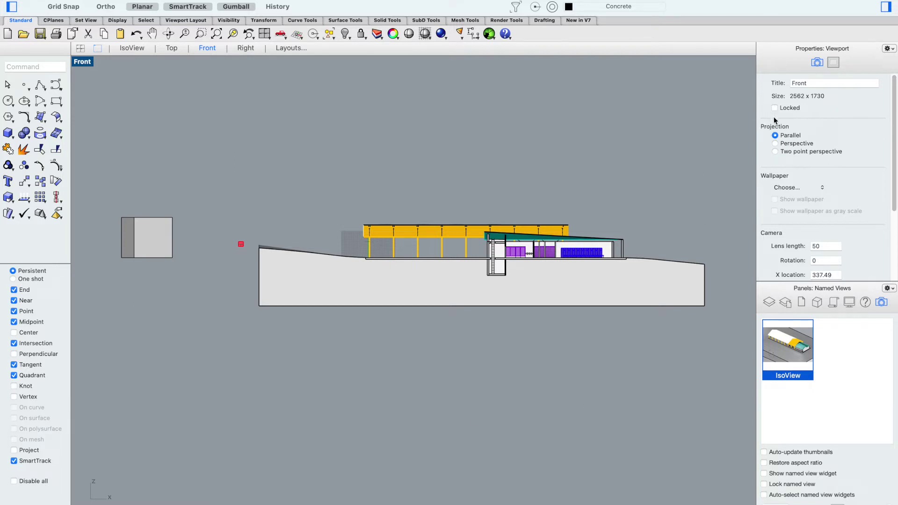
- Set the Front viewport to Perspective projection and zoom onto the section
{"action": "left_click", "coordinate": [774, 143]}
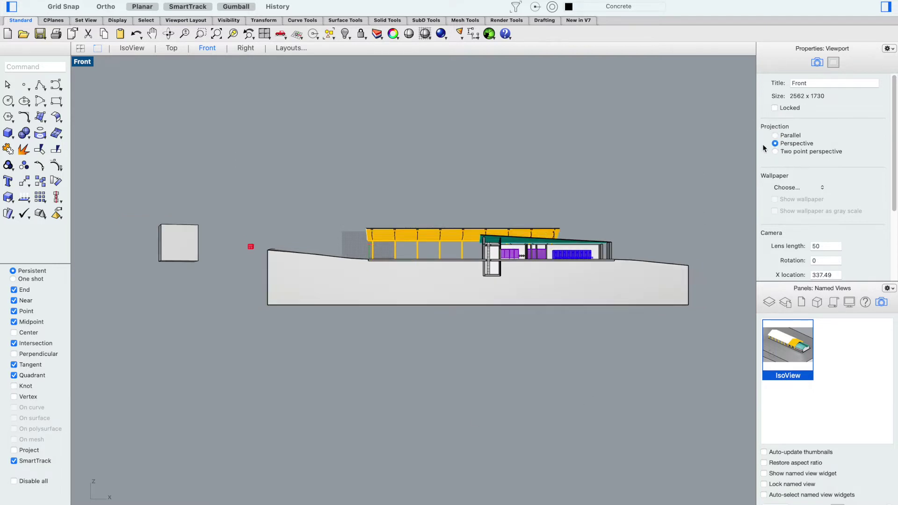
{"action": "scroll", "coordinate": [569, 240], "scroll_direction": "up", "scroll_amount": 5}
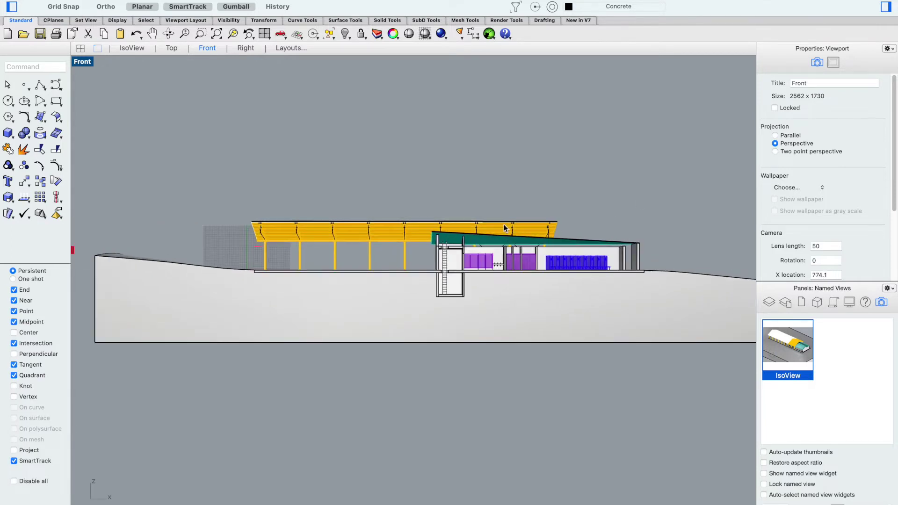
{"action": "scroll", "coordinate": [414, 178], "scroll_direction": "down", "scroll_amount": 1}
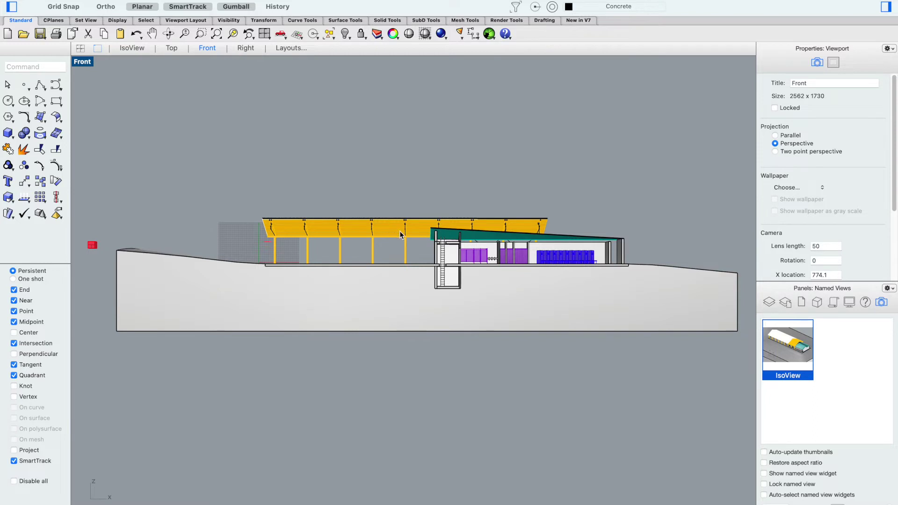
{"action": "scroll", "coordinate": [400, 234], "scroll_direction": "up", "scroll_amount": 3}
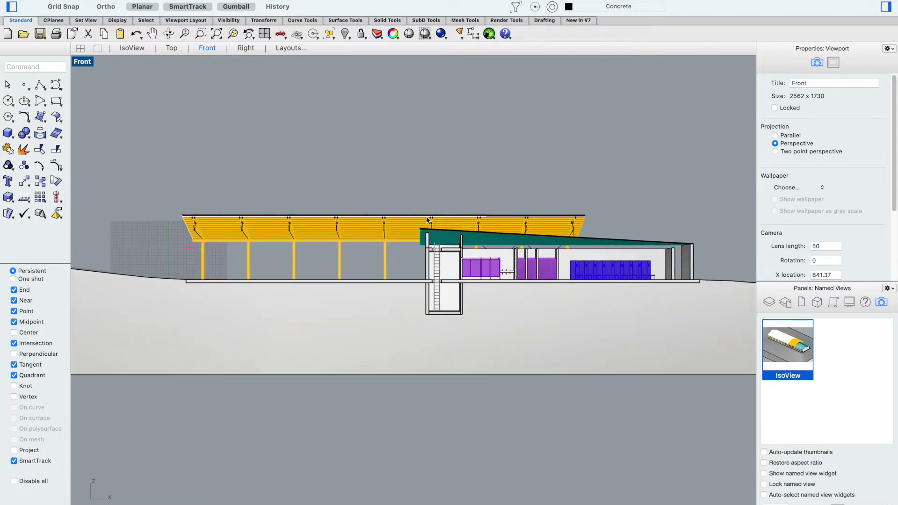
{"action": "scroll", "coordinate": [469, 175], "scroll_direction": "up", "scroll_amount": 1}
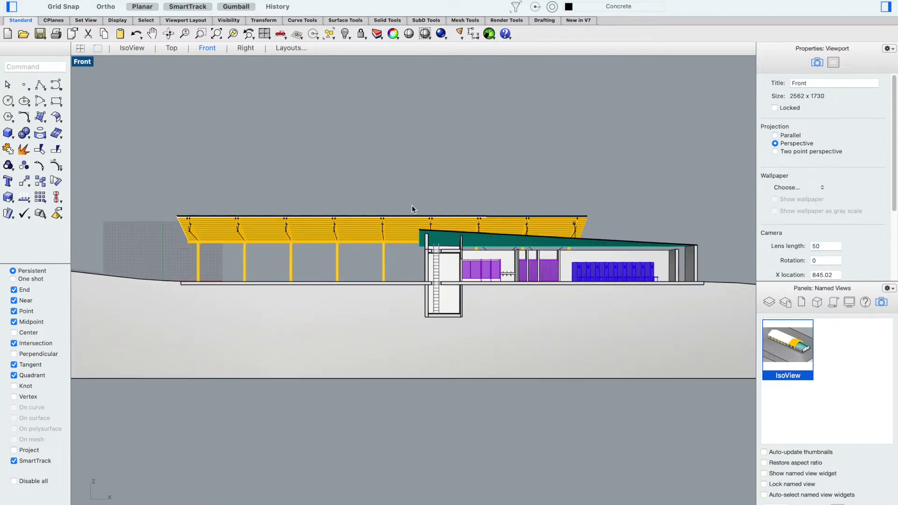
{"action": "scroll", "coordinate": [457, 222], "scroll_direction": "up", "scroll_amount": 1}
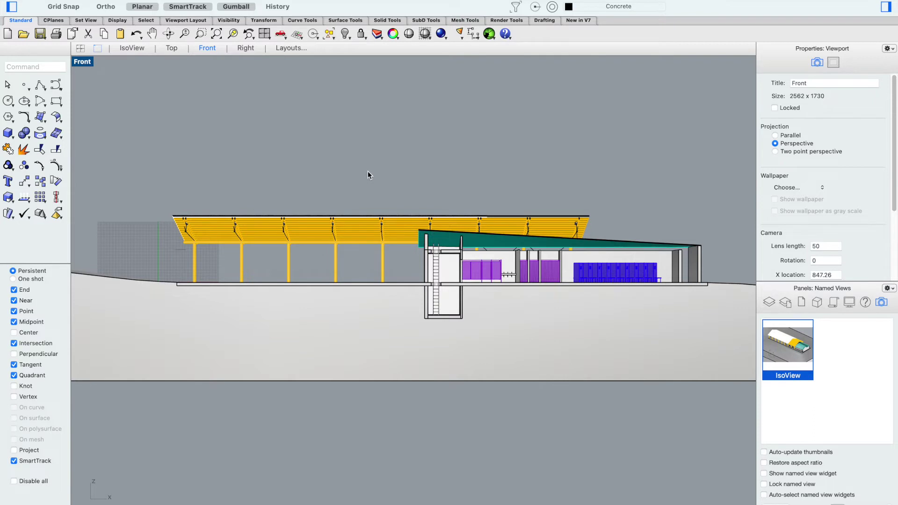
{"action": "scroll", "coordinate": [367, 171], "scroll_direction": "down", "scroll_amount": 3}
{"action": "scroll", "coordinate": [381, 187], "scroll_direction": "up", "scroll_amount": 2}
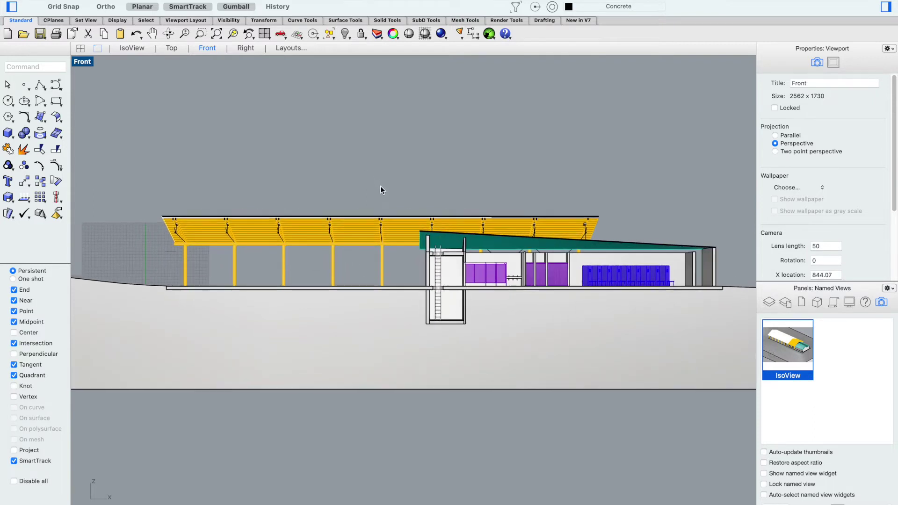
- Orbit and pan the perspective Front view back to show the whole building and terrain
{"action": "right_click_drag", "start_coordinate": [378, 177], "coordinate": [260, 175]}
{"action": "mouse_move", "coordinate": [356, 173]}
{"action": "right_mouse_down"}
{"action": "mouse_move", "coordinate": [314, 176]}
{"action": "mouse_move", "coordinate": [363, 172]}
{"action": "right_mouse_up"}
{"action": "right_click_drag", "start_coordinate": [558, 182], "coordinate": [239, 105]}
{"action": "right_click_drag", "start_coordinate": [203, 59], "coordinate": [622, 224]}
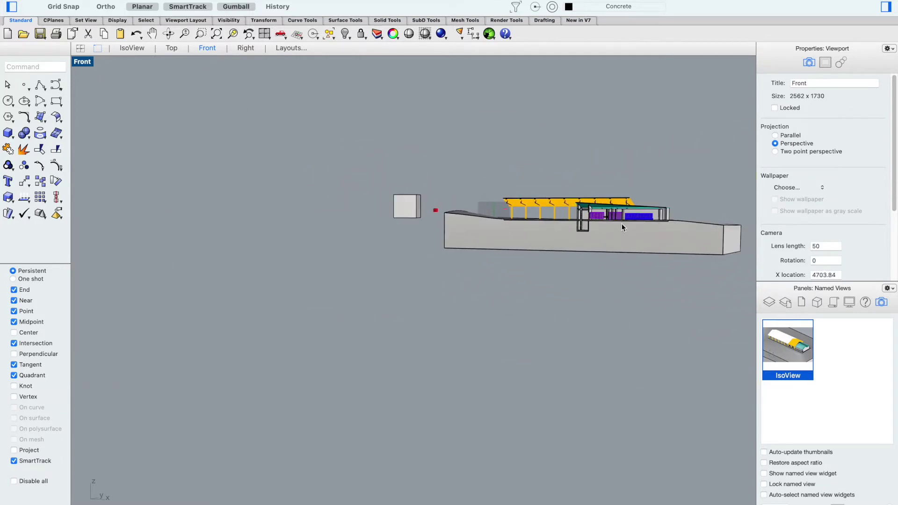
{"action": "right_click_drag", "start_coordinate": [645, 181], "coordinate": [366, 106]}
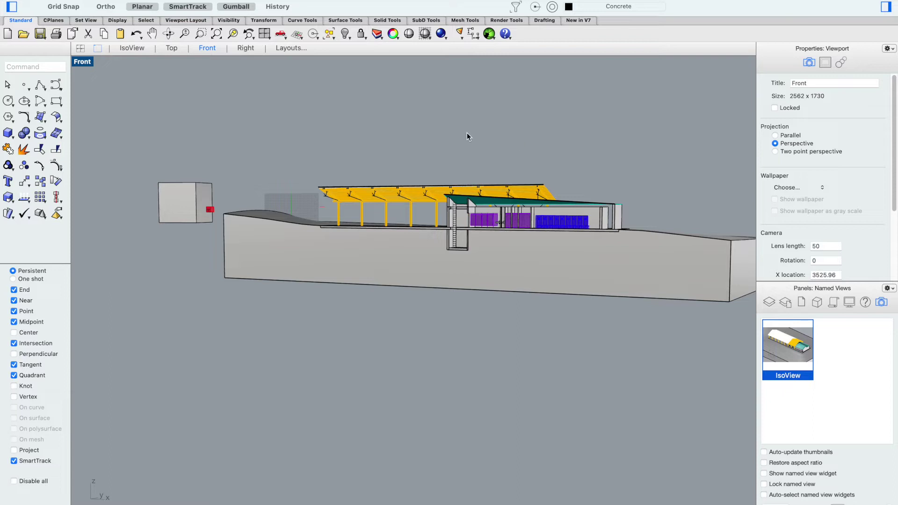
{"action": "scroll", "coordinate": [449, 132], "scroll_direction": "right", "scroll_amount": 5}
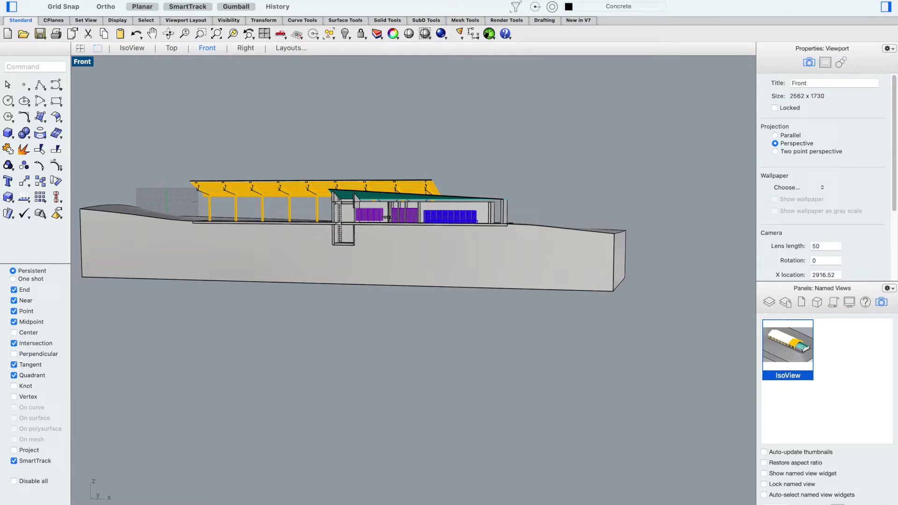
- Reset the viewport to the standard Front view and shift the section right
{"action": "left_click", "coordinate": [83, 61]}
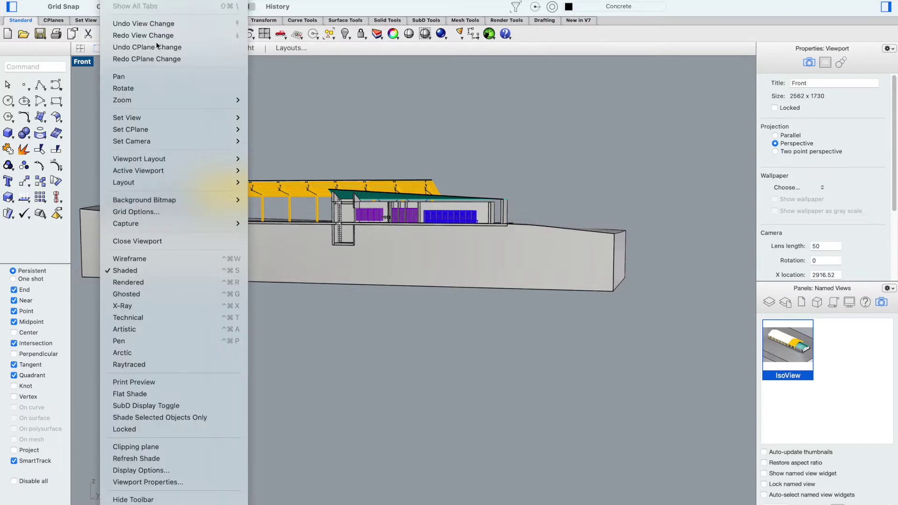
{"action": "mouse_move", "coordinate": [179, 121]}
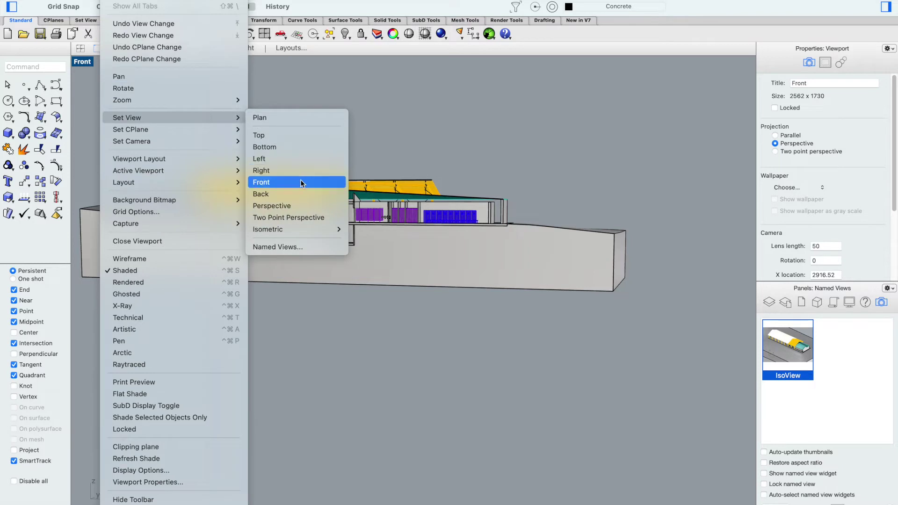
{"action": "left_click", "coordinate": [276, 182]}
{"action": "right_click_drag", "start_coordinate": [387, 186], "coordinate": [667, 169]}
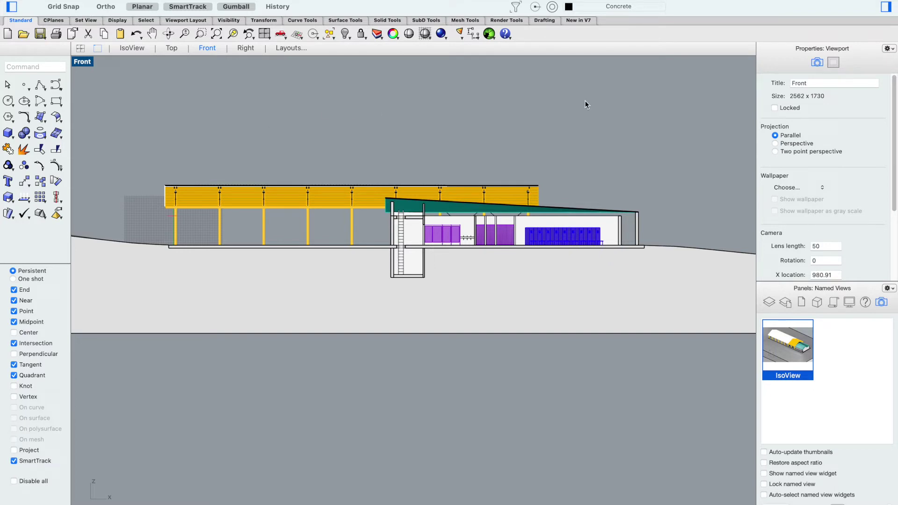
- Switch the Front view back to Perspective projection and reframe the building section
{"action": "left_click", "coordinate": [800, 145]}
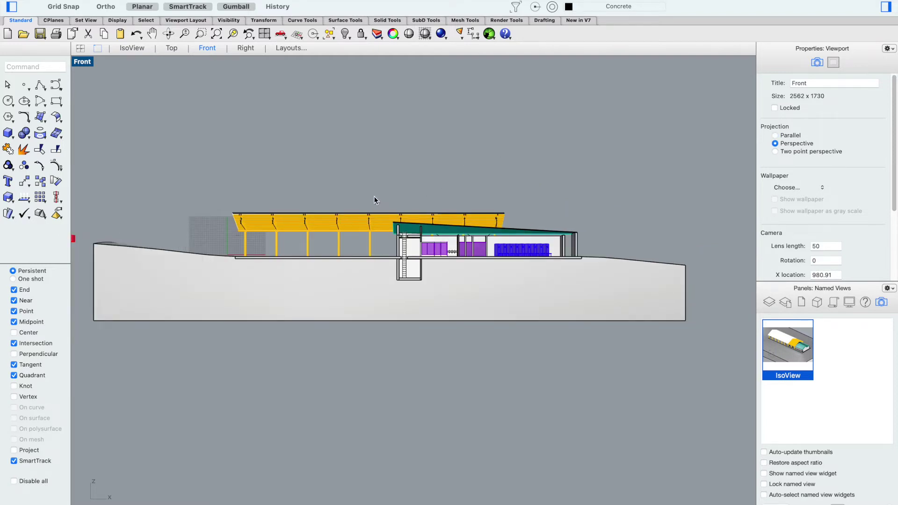
{"action": "scroll", "coordinate": [374, 199], "scroll_direction": "up", "scroll_amount": 5}
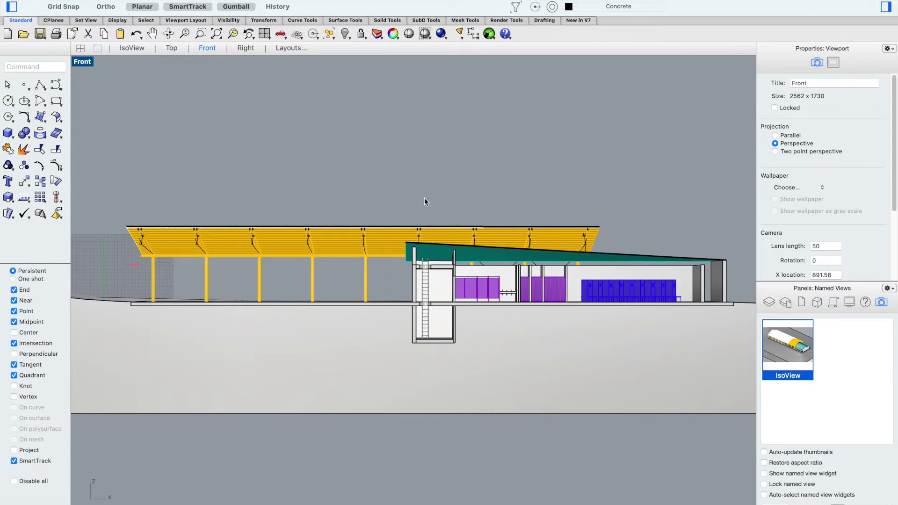
{"action": "right_click_drag", "start_coordinate": [482, 167], "coordinate": [455, 173], "text": "shift"}
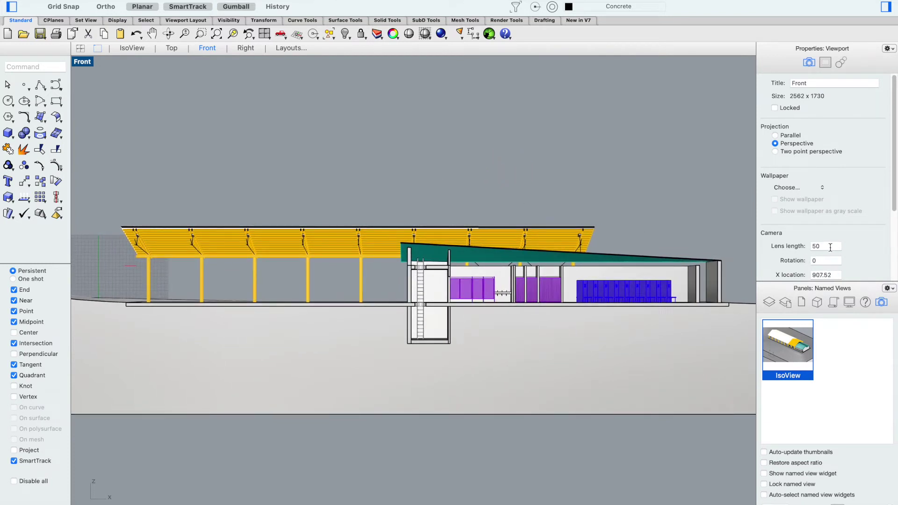
{"action": "double_click", "coordinate": [829, 246]}
- Set the Front camera's lens length to 25
{"action": "type", "text": "25"}
{"action": "key", "text": "Return"}
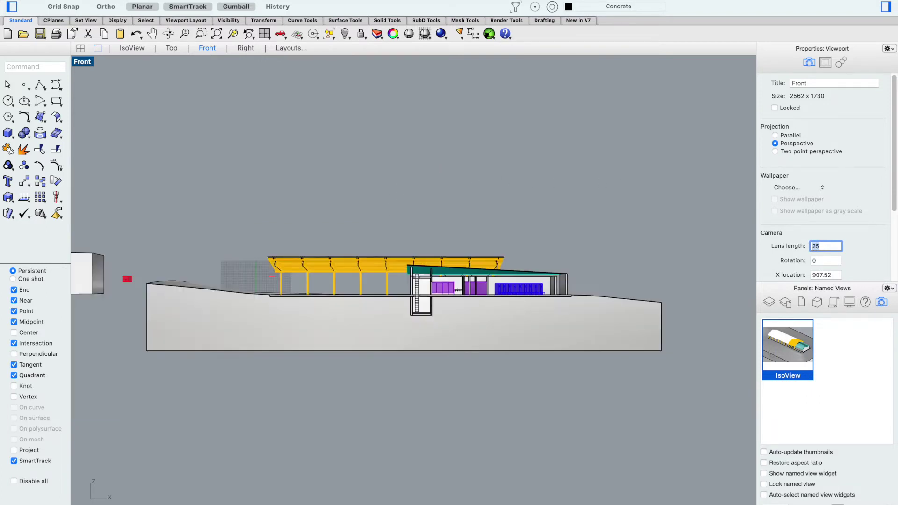
{"action": "scroll", "coordinate": [444, 233], "scroll_direction": "up", "scroll_amount": 2}
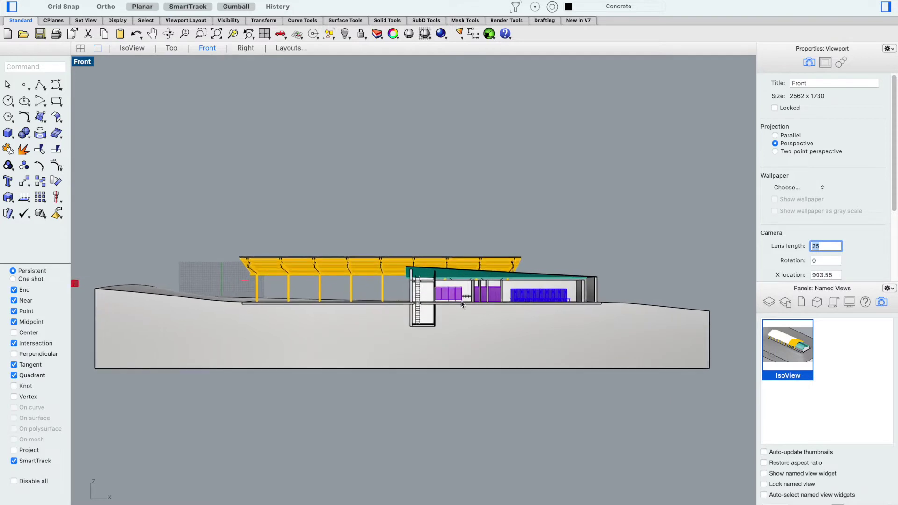
{"action": "left_click", "coordinate": [486, 177]}
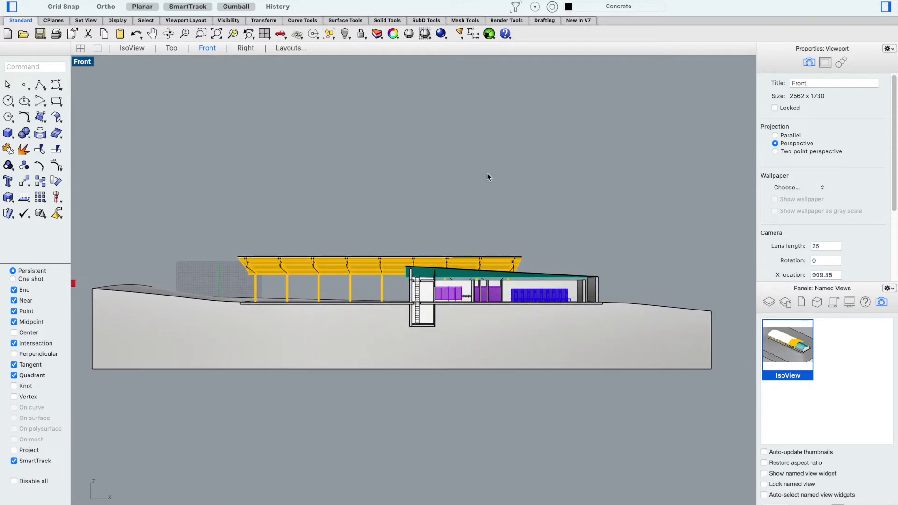
{"action": "scroll", "coordinate": [580, 184], "scroll_direction": "up", "scroll_amount": 1}
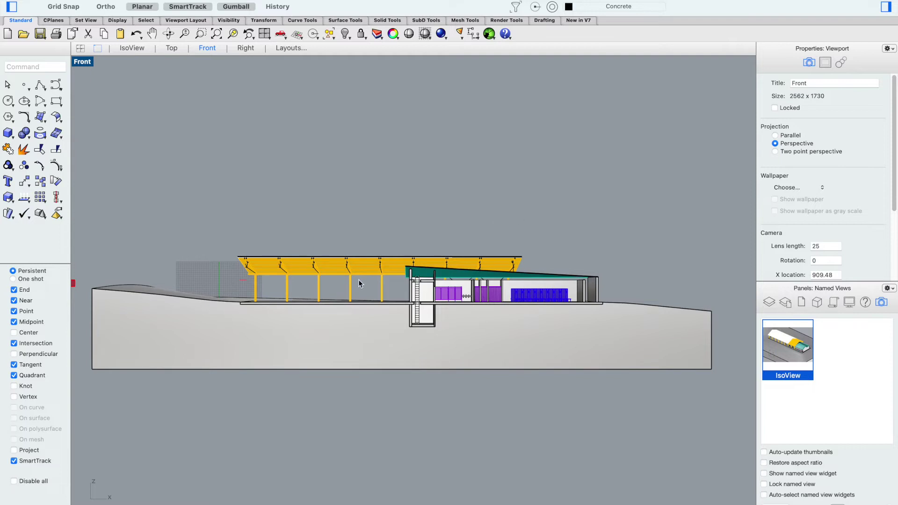
- Select all objects, zoom extents with ZE to fit the model, then deselect
{"action": "left_click_drag", "start_coordinate": [739, 218], "coordinate": [86, 403]}
{"action": "type", "text": "ze"}
{"action": "key", "text": "Return"}
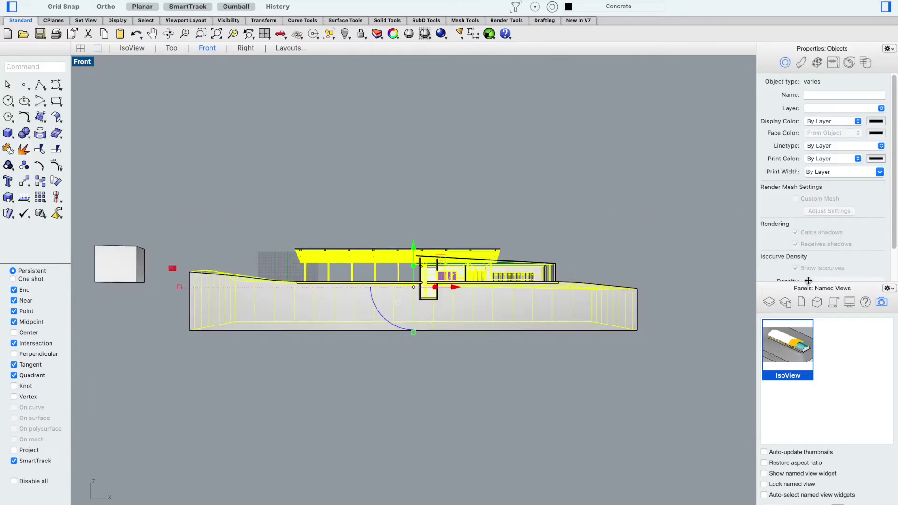
{"action": "left_click", "coordinate": [628, 190]}
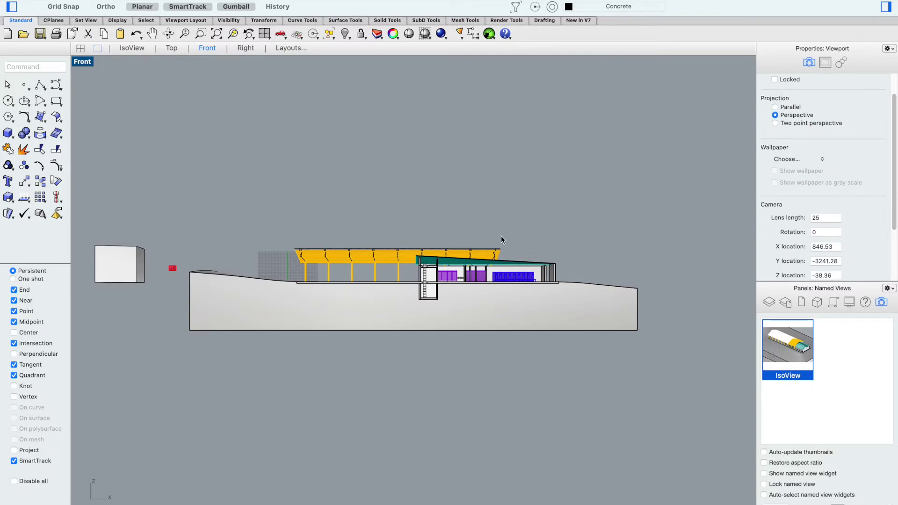
- Zoom and pan the perspective Front view until the shed section and timber canopy fill it
{"action": "scroll", "coordinate": [283, 232], "scroll_direction": "up", "scroll_amount": 10}
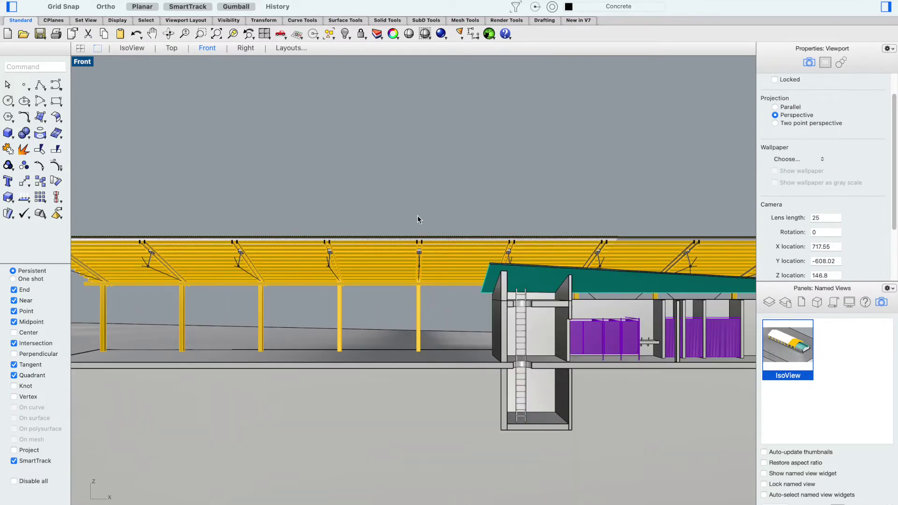
{"action": "scroll", "coordinate": [417, 216], "scroll_direction": "up", "scroll_amount": 8}
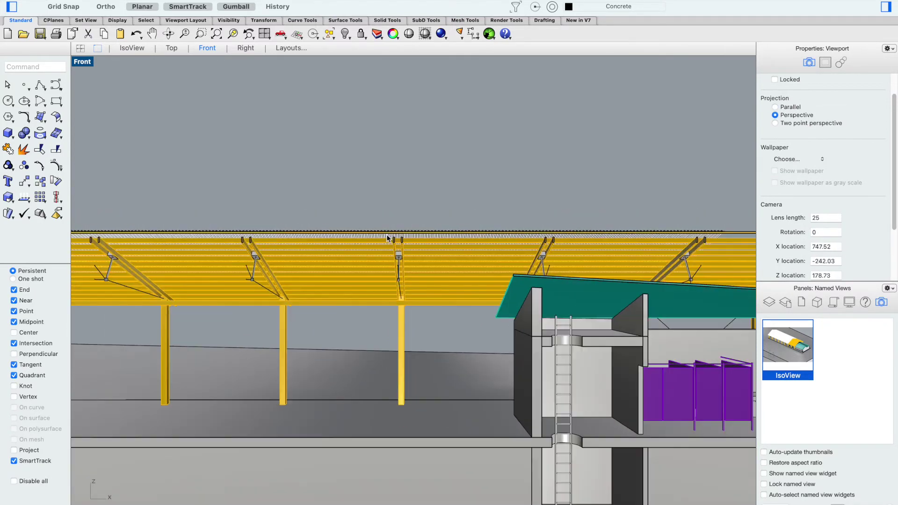
{"action": "scroll", "coordinate": [387, 237], "scroll_direction": "down", "scroll_amount": 15}
{"action": "mouse_move", "coordinate": [395, 194]}
{"action": "right_mouse_down", "text": "shift"}
{"action": "mouse_move", "coordinate": [445, 194]}
{"action": "mouse_move", "coordinate": [395, 192]}
{"action": "right_mouse_up", "text": "shift"}
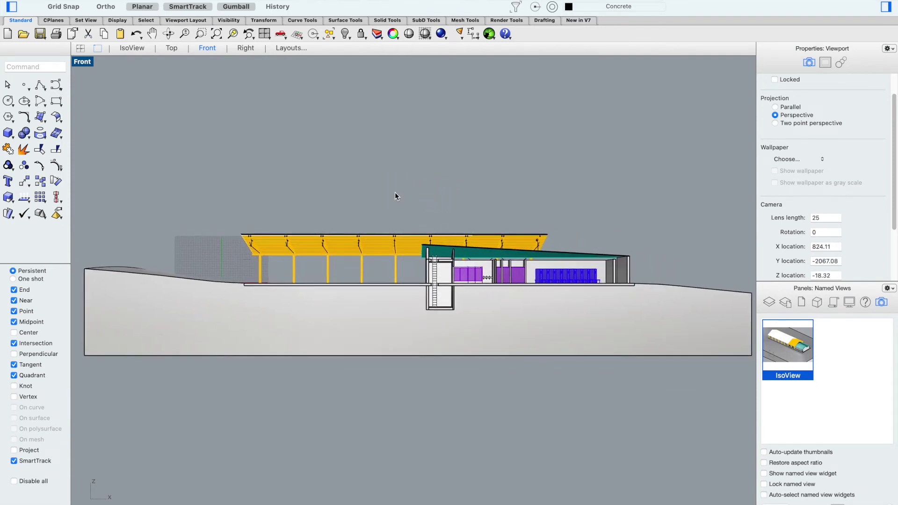
{"action": "scroll", "coordinate": [514, 192], "scroll_direction": "right", "scroll_amount": 1}
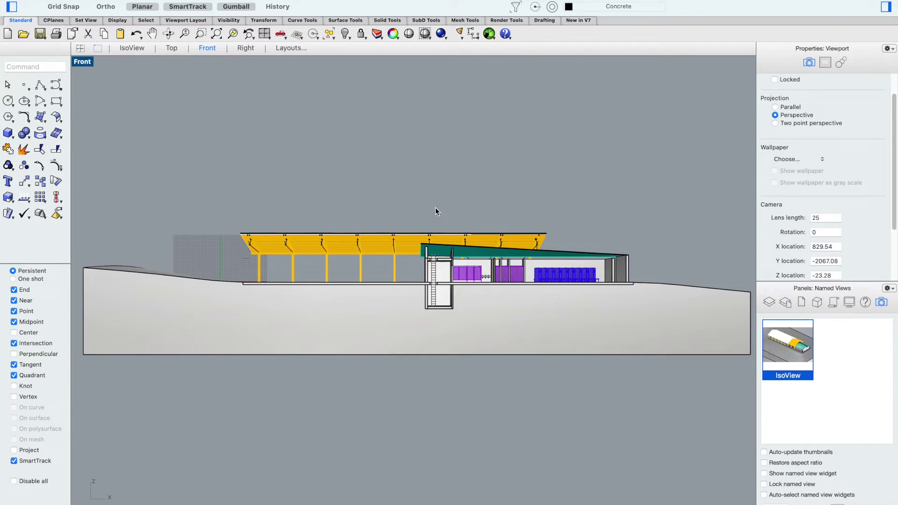
{"action": "scroll", "coordinate": [434, 206], "scroll_direction": "up", "scroll_amount": 3}
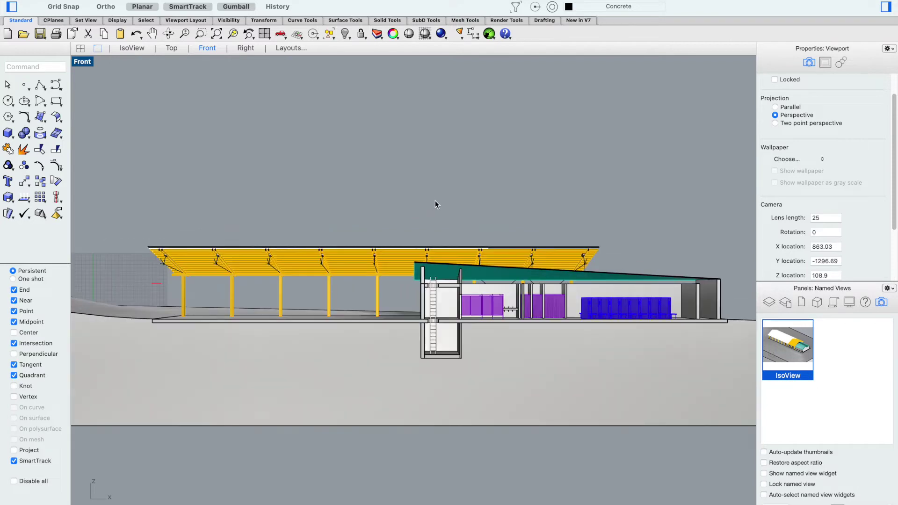
{"action": "right_click_drag", "start_coordinate": [445, 195], "coordinate": [408, 194], "text": "shift"}
{"action": "scroll", "coordinate": [402, 181], "scroll_direction": "up", "scroll_amount": 2}
{"action": "scroll", "coordinate": [401, 178], "scroll_direction": "down", "scroll_amount": 2}
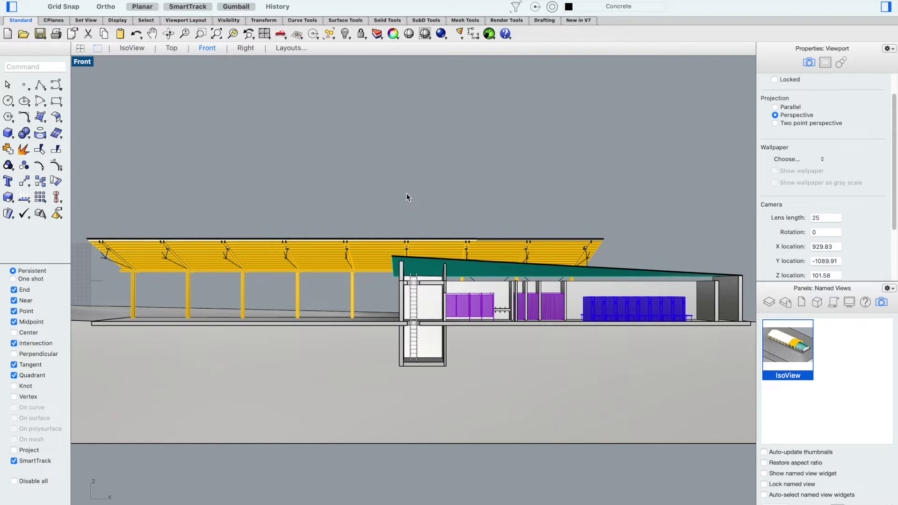
{"action": "scroll", "coordinate": [411, 196], "scroll_direction": "down", "scroll_amount": 3}
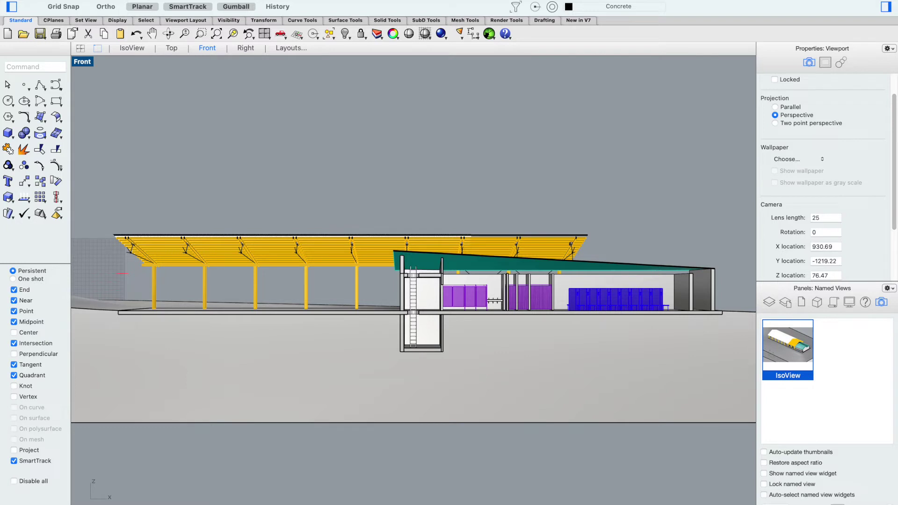
{"action": "right_click", "coordinate": [82, 61]}
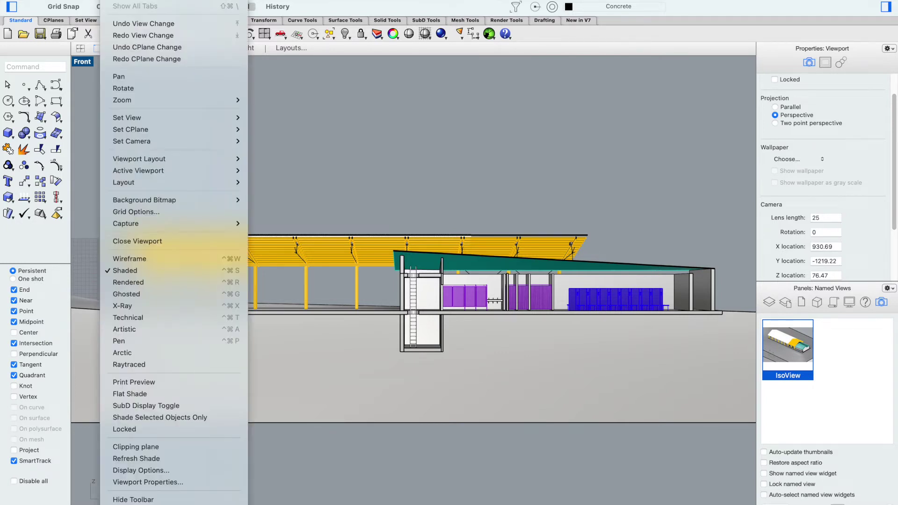
- Show the Layers panel and look through the side panel's options
{"action": "mouse_move", "coordinate": [172, 120]}
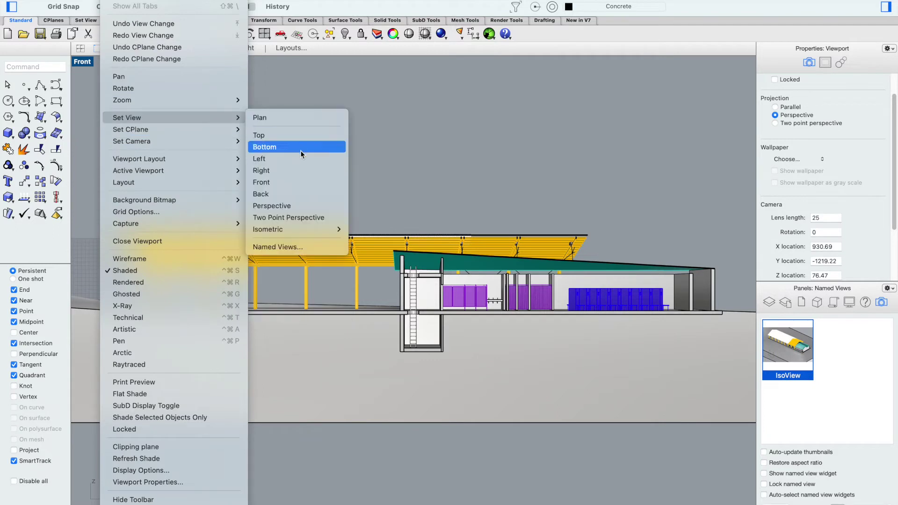
{"action": "left_click", "coordinate": [311, 244]}
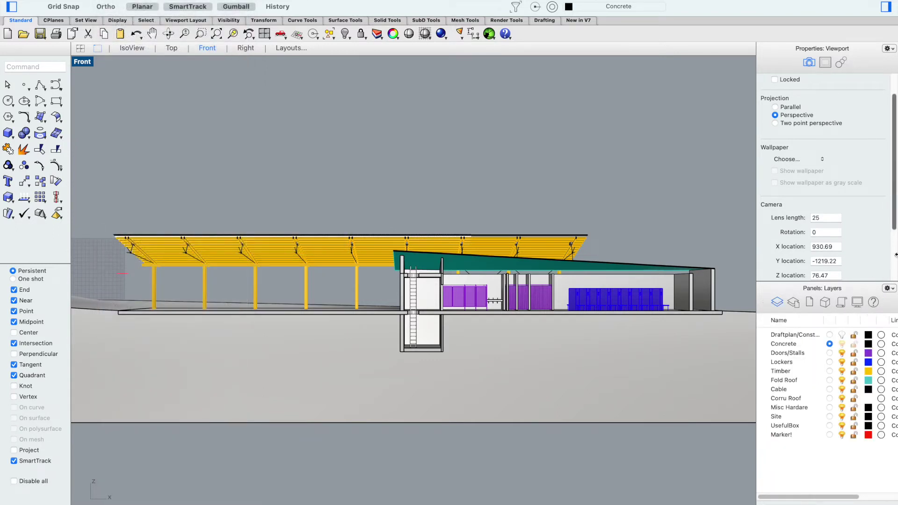
{"action": "left_click", "coordinate": [889, 288]}
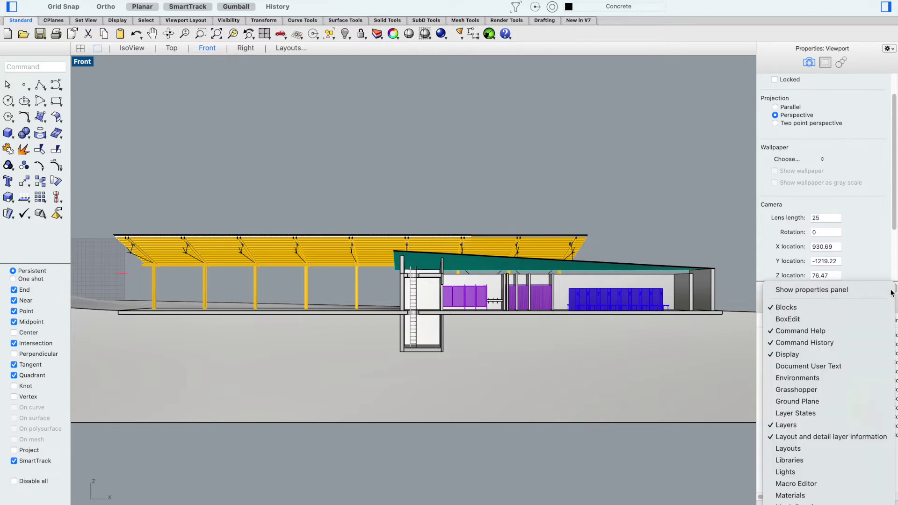
{"action": "left_click", "coordinate": [581, 167]}
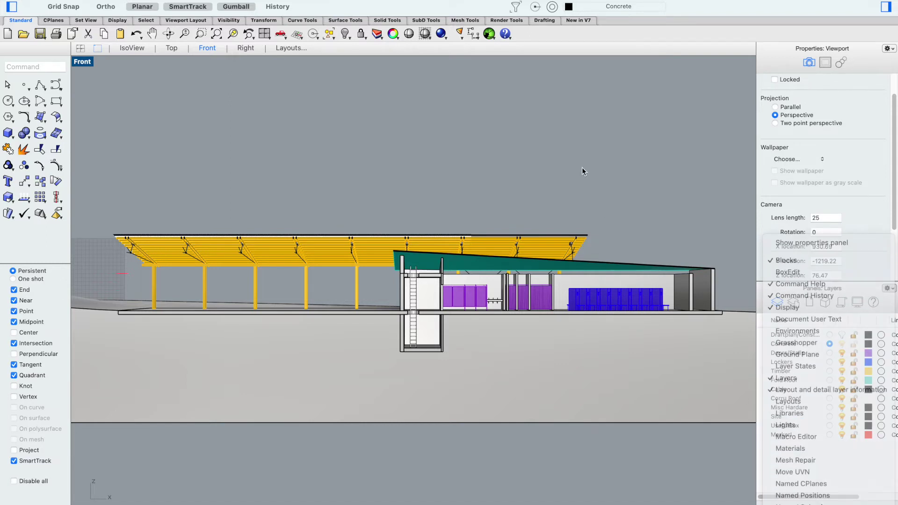
- Save the current view as named view 'Section Perspective 1', then restore IsoView
{"action": "left_click", "coordinate": [111, 0]}
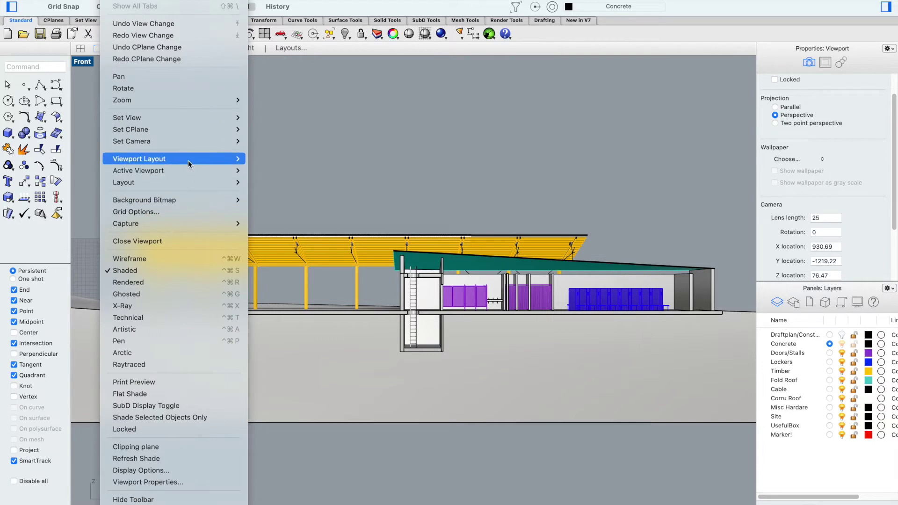
{"action": "mouse_move", "coordinate": [193, 119]}
{"action": "left_click", "coordinate": [331, 249]}
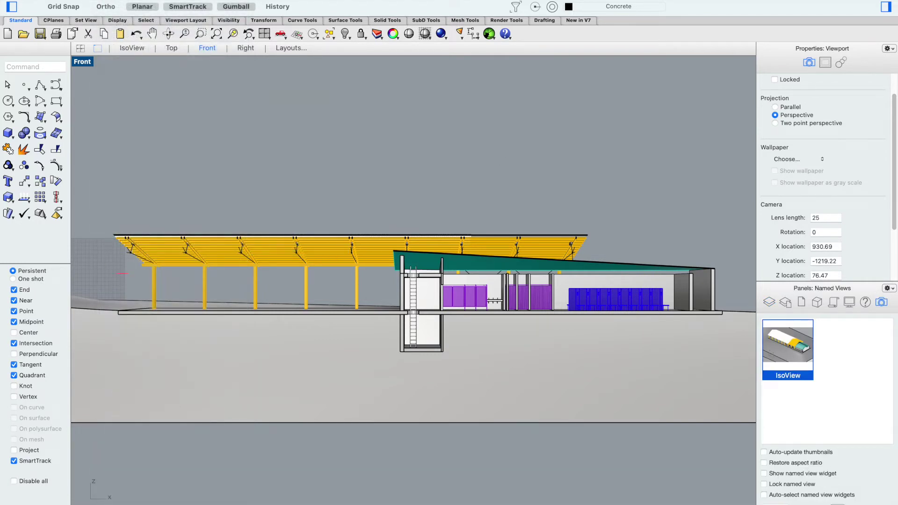
{"action": "left_click", "coordinate": [757, 499]}
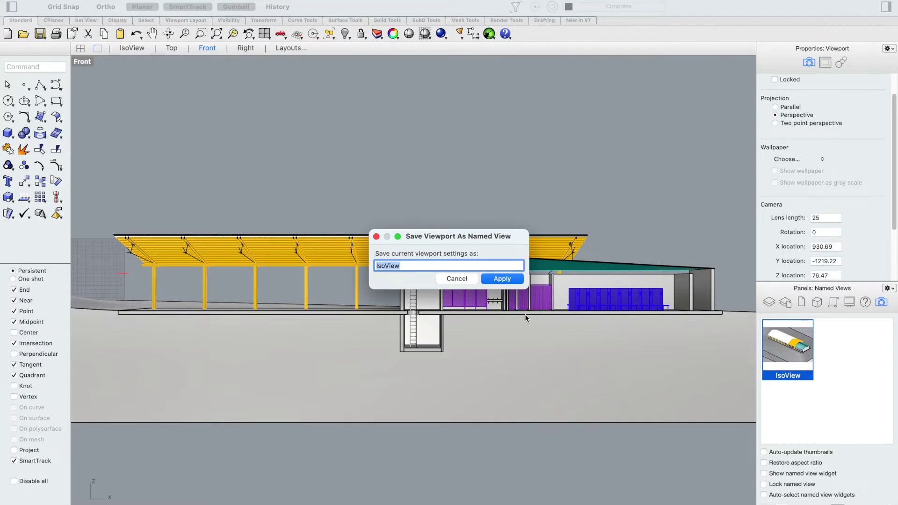
{"action": "type", "text": "Section Perspective 1"}
{"action": "key", "text": "Return"}
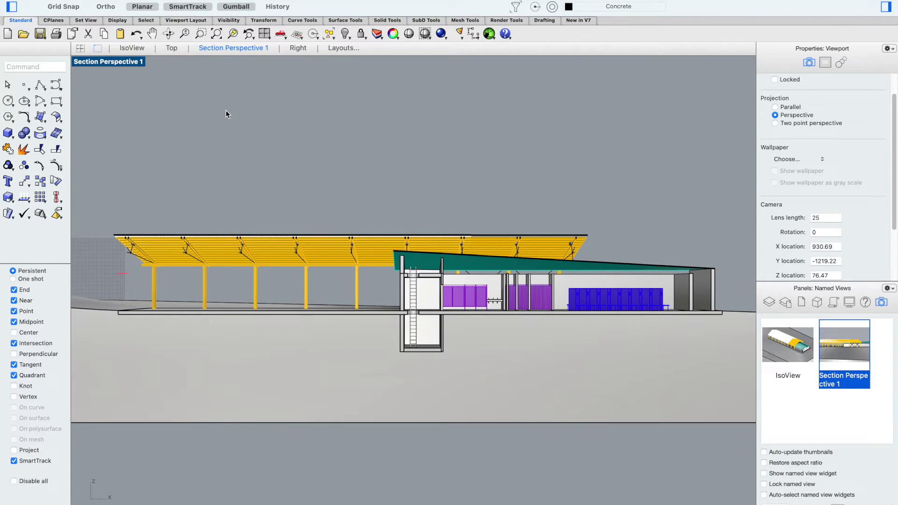
{"action": "double_click", "coordinate": [794, 352]}
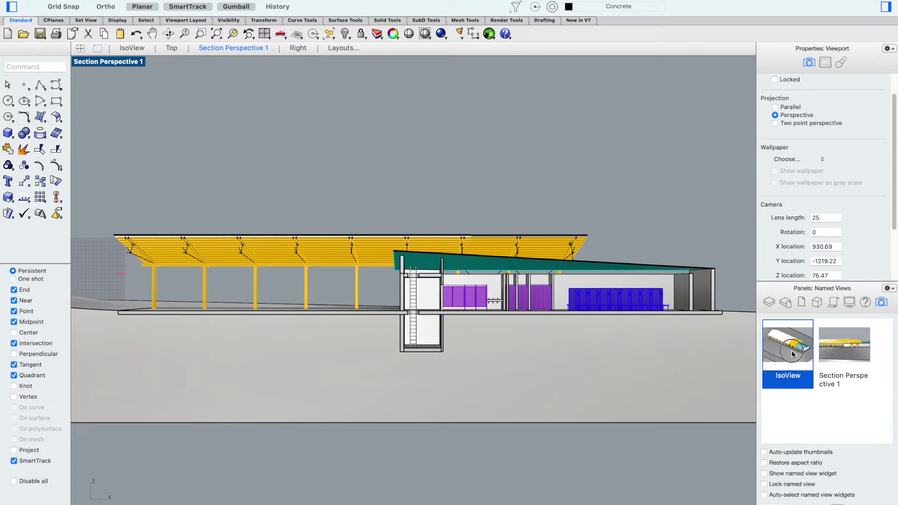
- Restore the saved Section Perspective 1 view and select every object in the model
{"action": "double_click", "coordinate": [840, 349]}
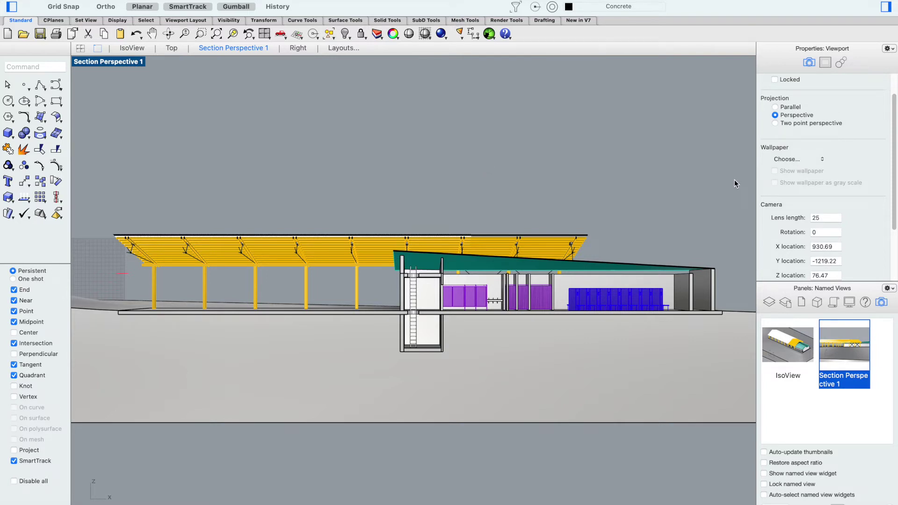
{"action": "key", "text": "super+a"}
- Run Make2D on the whole model from Section Perspective 1, producing a grouped 4128-curve drawing
{"action": "type", "text": "Make2D"}
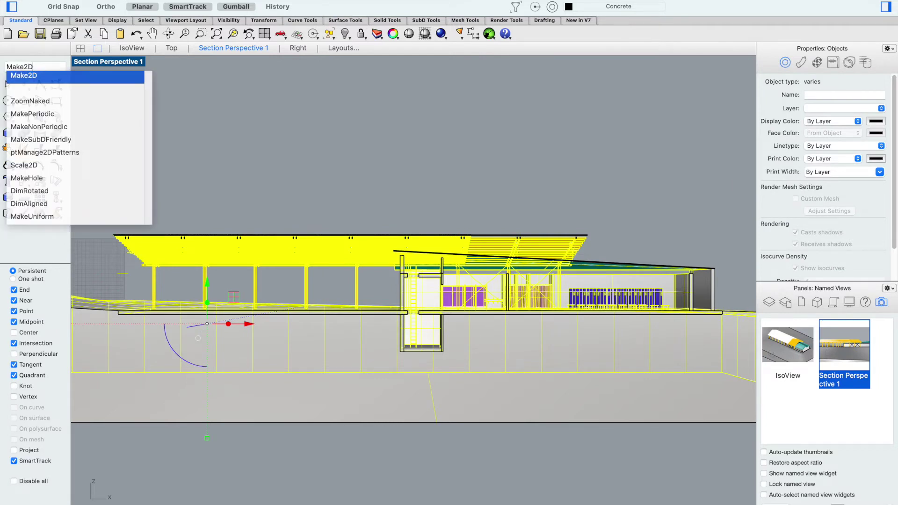
{"action": "key", "text": "Return"}
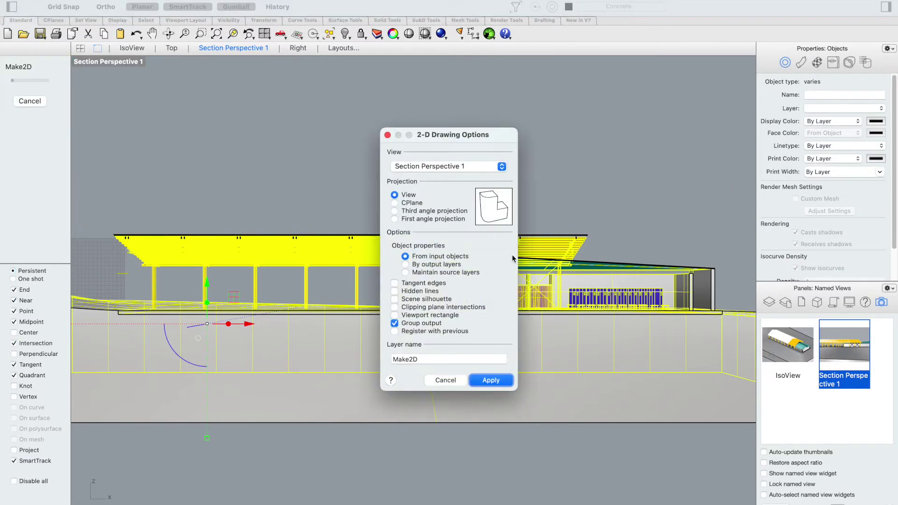
{"action": "left_click", "coordinate": [491, 380]}
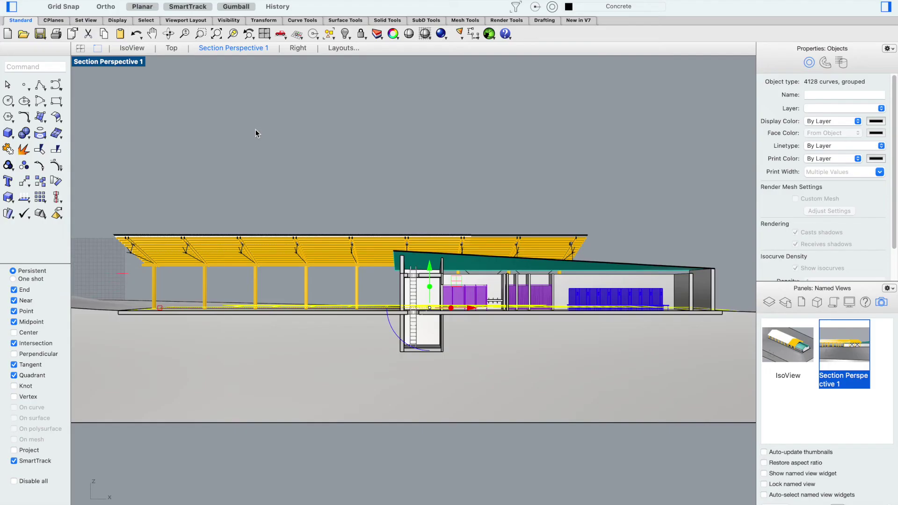
- In the Top view, move the grouped Make2D linework upward clear of the model, then deselect it
{"action": "left_click", "coordinate": [171, 47]}
{"action": "scroll", "coordinate": [440, 213], "scroll_direction": "down", "scroll_amount": 3}
{"action": "left_click_drag", "start_coordinate": [422, 236], "coordinate": [422, 162]}
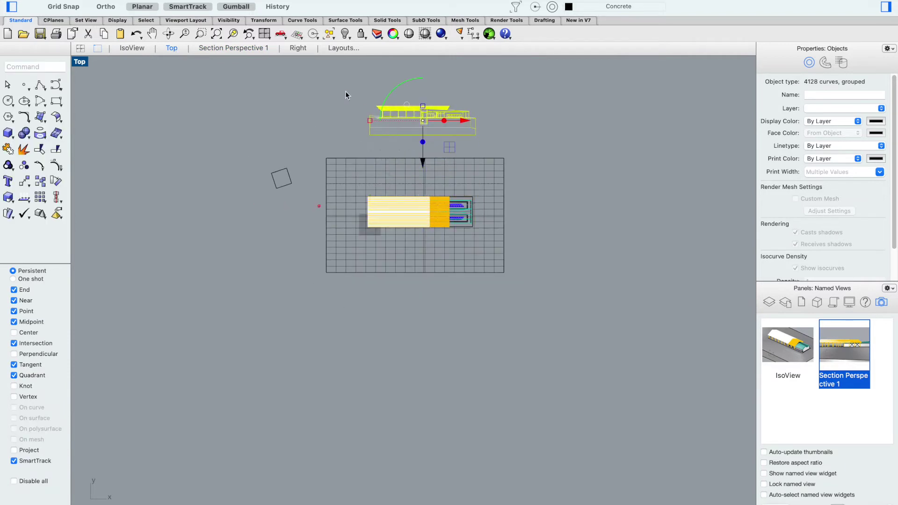
{"action": "key", "text": "Escape"}
{"action": "scroll", "coordinate": [428, 111], "scroll_direction": "up", "scroll_amount": 8}
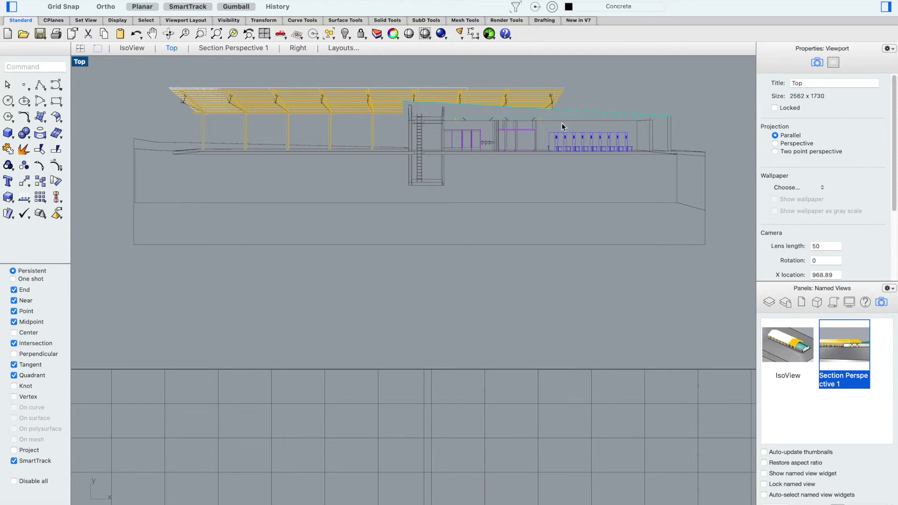
{"action": "scroll", "coordinate": [562, 127], "scroll_direction": "up", "scroll_amount": 3}
{"action": "scroll", "coordinate": [522, 75], "scroll_direction": "down", "scroll_amount": 2}
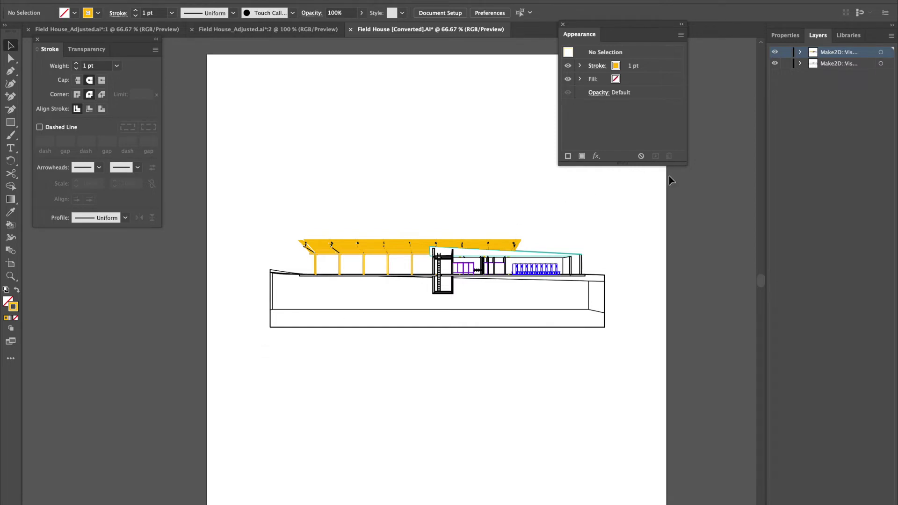
- Set the left canopy's timber lines to a 0.1 pt stroke weight
{"action": "left_click", "coordinate": [799, 52]}
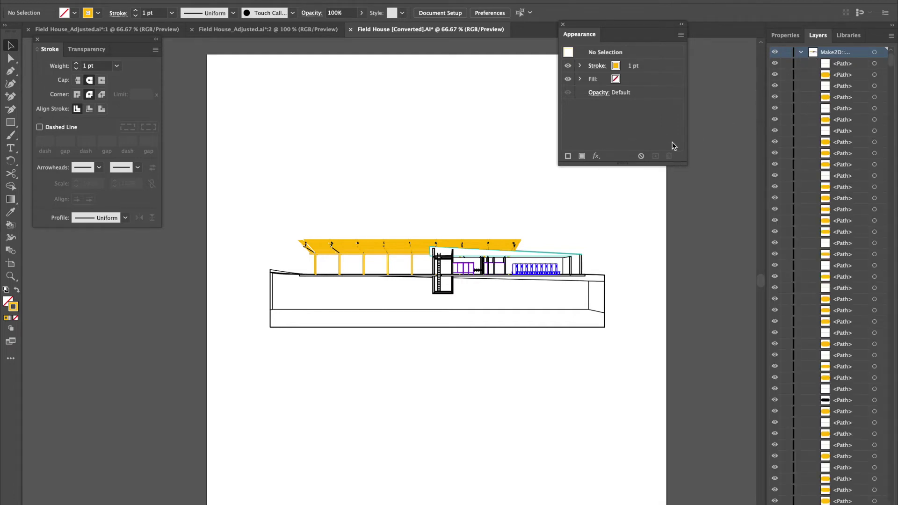
{"action": "left_click", "coordinate": [800, 52]}
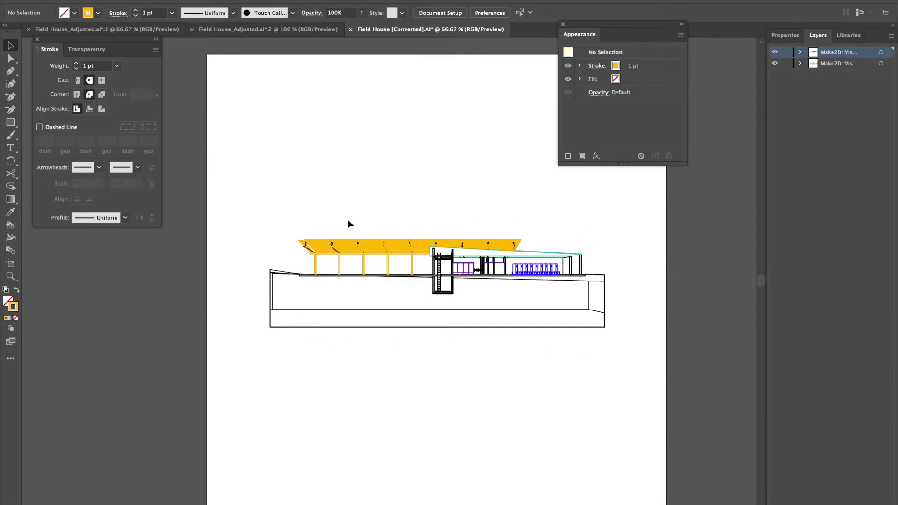
{"action": "scroll", "coordinate": [348, 226], "scroll_direction": "up", "scroll_amount": 4, "text": "alt"}
{"action": "left_click_drag", "start_coordinate": [369, 243], "coordinate": [116, 411]}
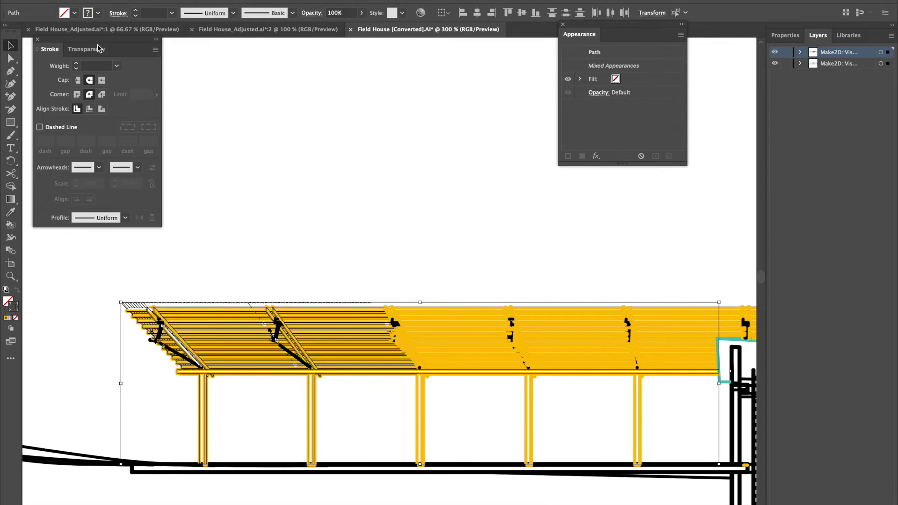
{"action": "left_click", "coordinate": [100, 67]}
{"action": "type", "text": "0.1"}
{"action": "key", "text": "Return"}
{"action": "left_click", "coordinate": [347, 299]}
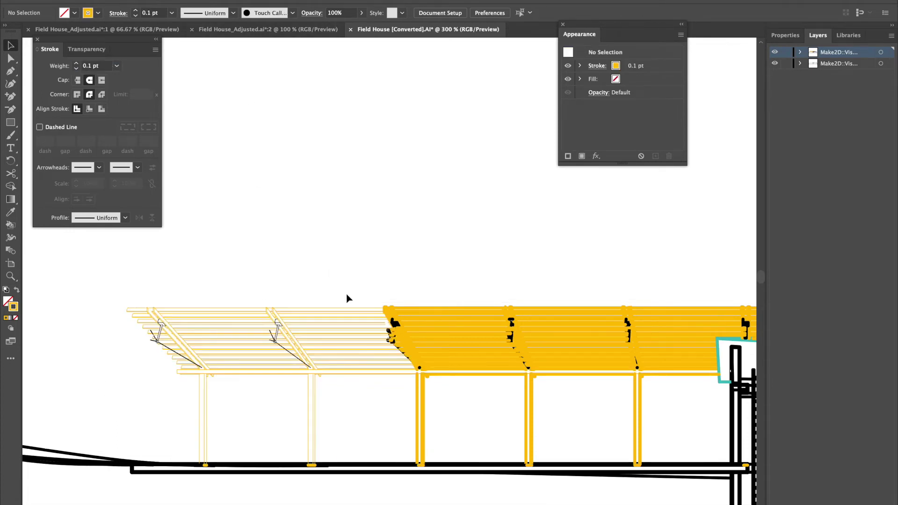
- Change the left canopy's timber line stroke colour to black
{"action": "left_click_drag", "start_coordinate": [299, 245], "coordinate": [113, 416]}
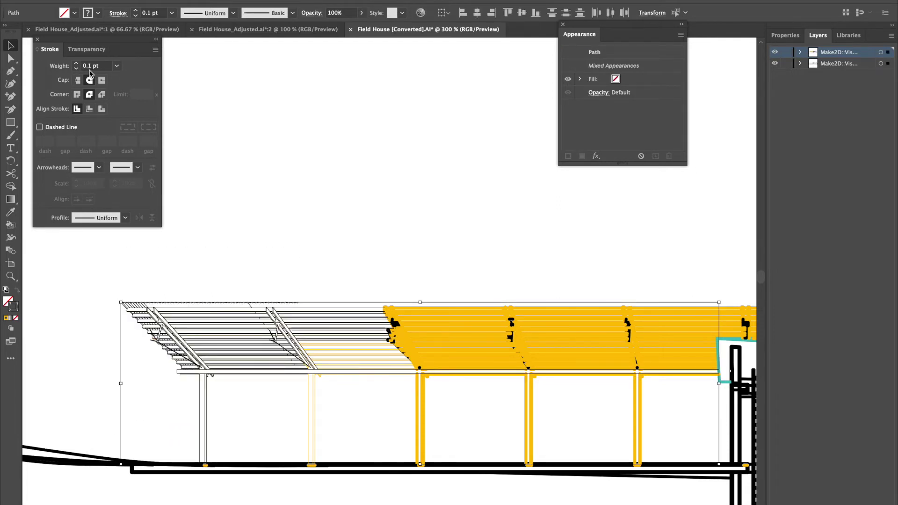
{"action": "double_click", "coordinate": [17, 309]}
{"action": "left_click", "coordinate": [591, 30]}
{"action": "left_click", "coordinate": [422, 231]}
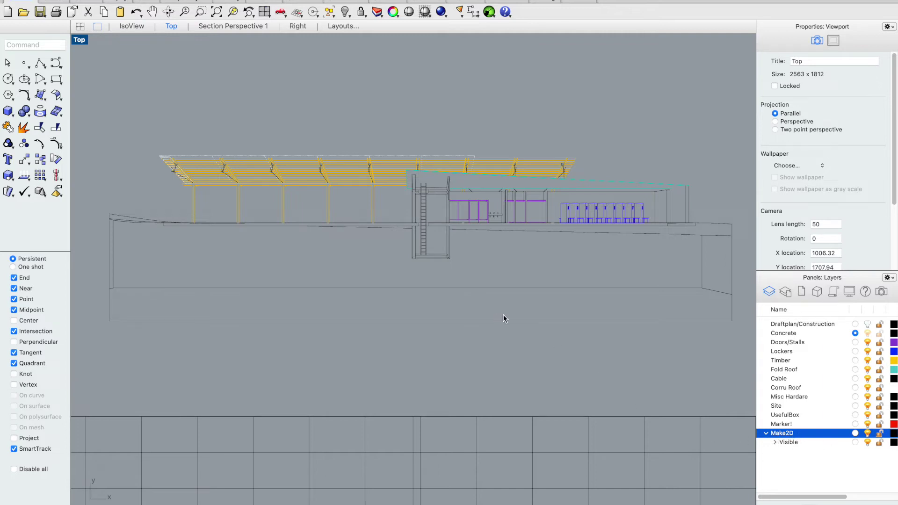
- Expand Make2D's Visible and Curves sublayers to reveal the clipping-plane intersection sublayers
{"action": "left_click", "coordinate": [775, 443]}
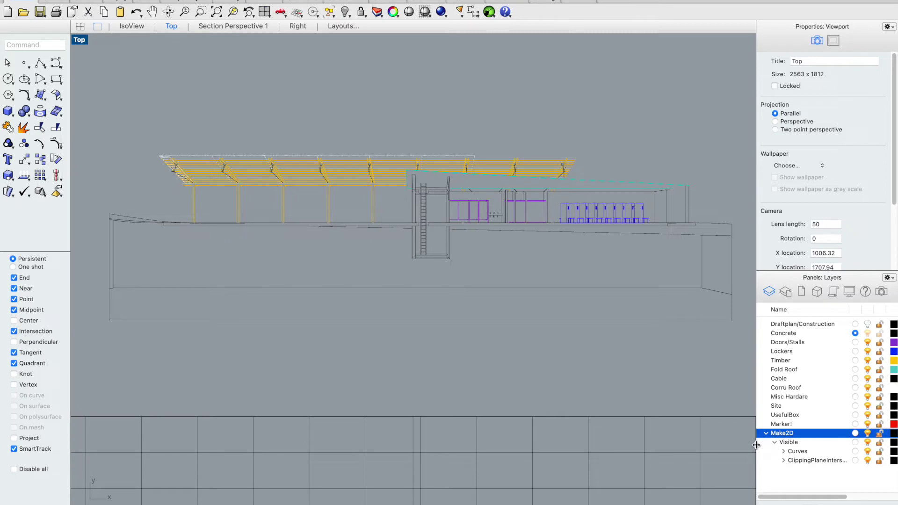
{"action": "left_click", "coordinate": [784, 452]}
{"action": "scroll", "coordinate": [805, 420], "scroll_direction": "down", "scroll_amount": 5}
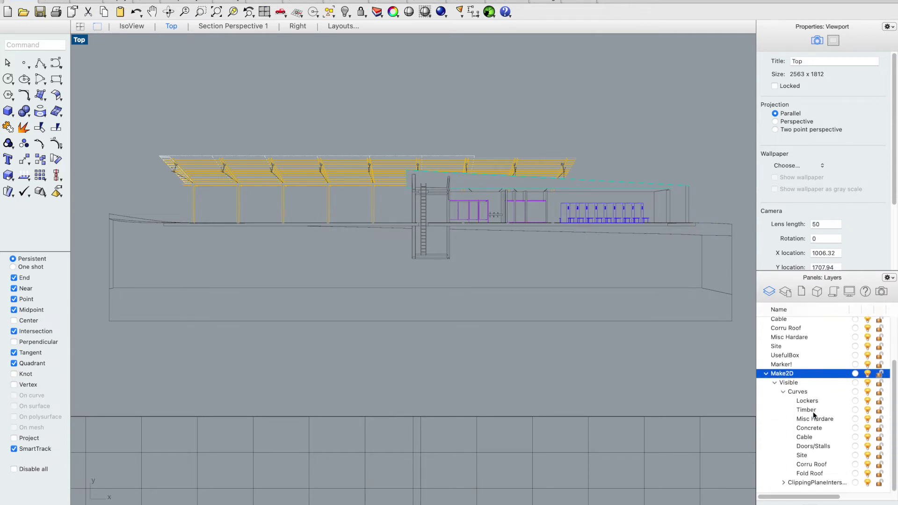
{"action": "left_click", "coordinate": [784, 483]}
{"action": "scroll", "coordinate": [790, 402], "scroll_direction": "down", "scroll_amount": 4}
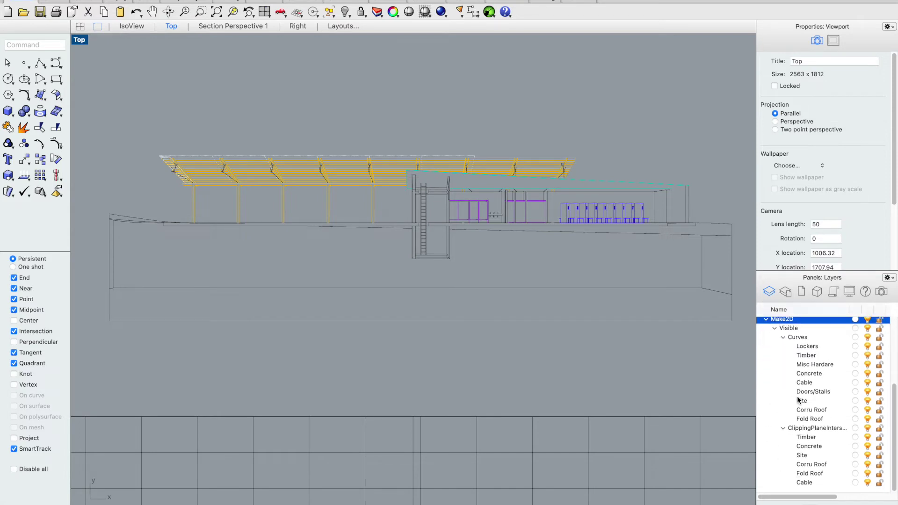
{"action": "scroll", "coordinate": [822, 447], "scroll_direction": "up", "scroll_amount": 1}
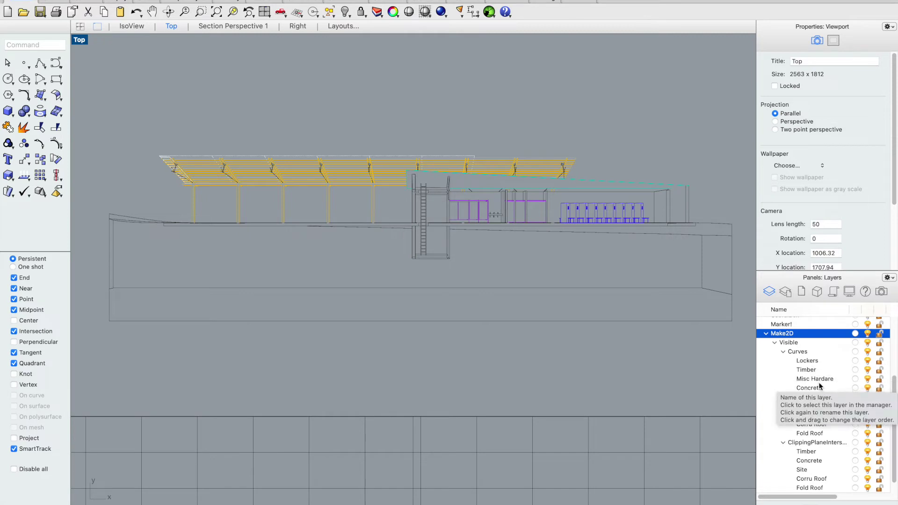
{"action": "scroll", "coordinate": [822, 394], "scroll_direction": "up", "scroll_amount": 6}
{"action": "scroll", "coordinate": [822, 394], "scroll_direction": "up", "scroll_amount": 1}
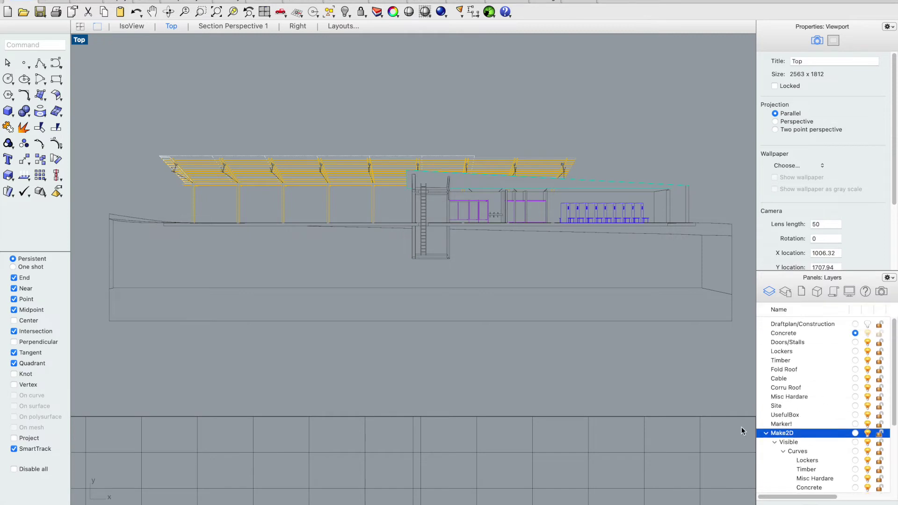
- Re-expand Make2D to review its Timber, Concrete and Site curve and ClippingPlaneIntersection sublayers
{"action": "left_click", "coordinate": [766, 432]}
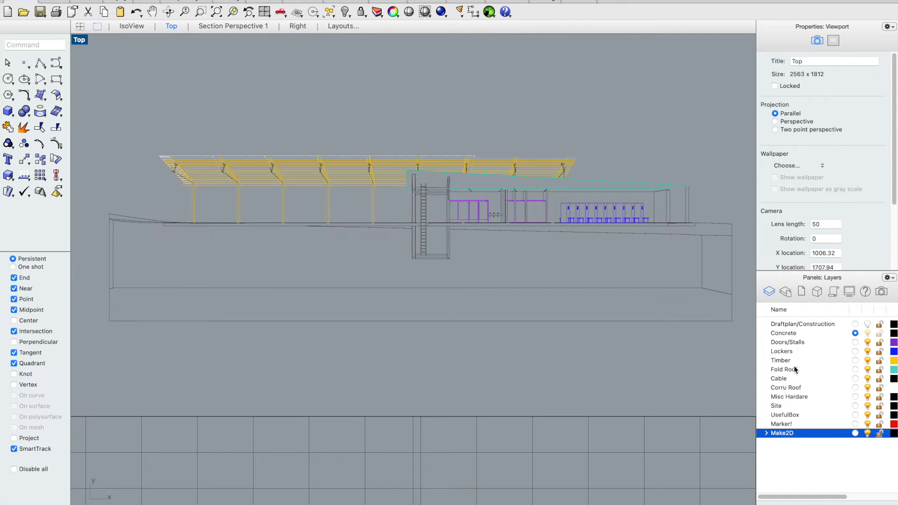
{"action": "left_click", "coordinate": [766, 433]}
{"action": "left_click", "coordinate": [775, 442]}
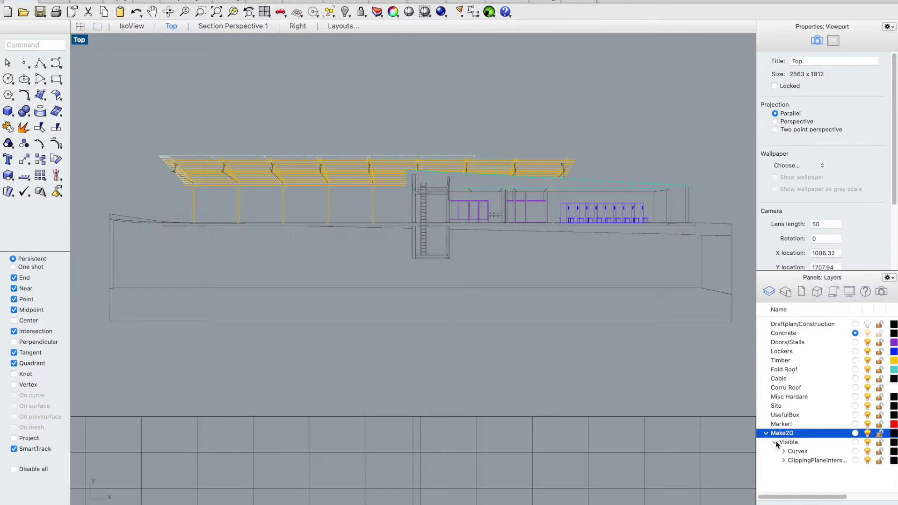
{"action": "left_click", "coordinate": [783, 451]}
{"action": "scroll", "coordinate": [789, 427], "scroll_direction": "down", "scroll_amount": 2}
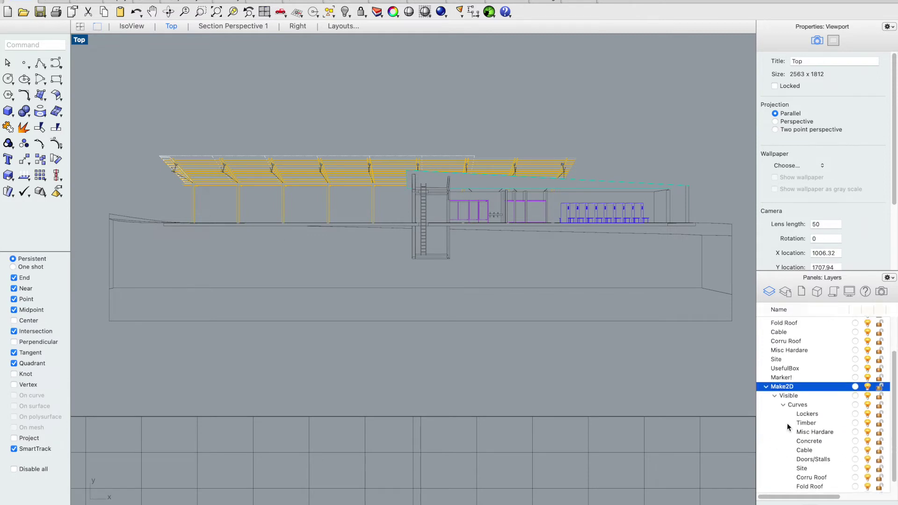
{"action": "scroll", "coordinate": [789, 427], "scroll_direction": "down", "scroll_amount": 1}
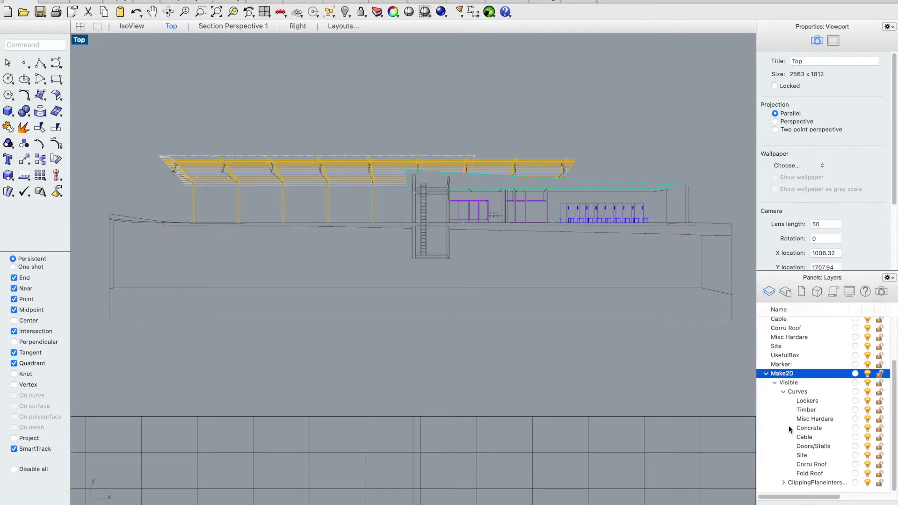
{"action": "left_click", "coordinate": [783, 482]}
{"action": "scroll", "coordinate": [778, 399], "scroll_direction": "down", "scroll_amount": 2}
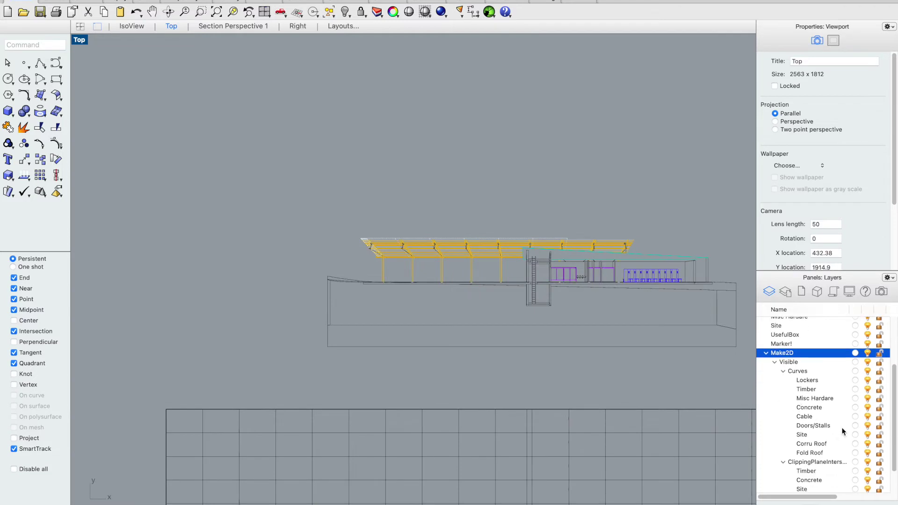
{"action": "scroll", "coordinate": [618, 285], "scroll_direction": "up", "scroll_amount": 5}
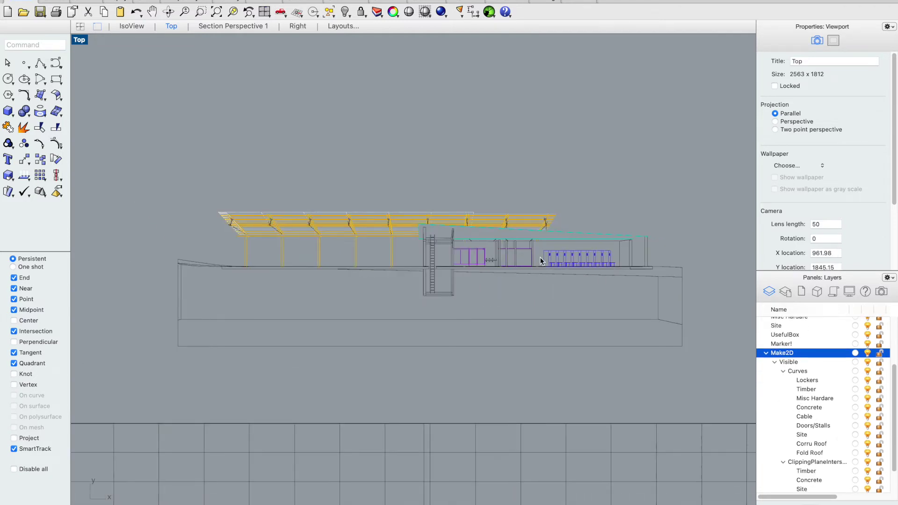
{"action": "scroll", "coordinate": [529, 267], "scroll_direction": "up", "scroll_amount": 3}
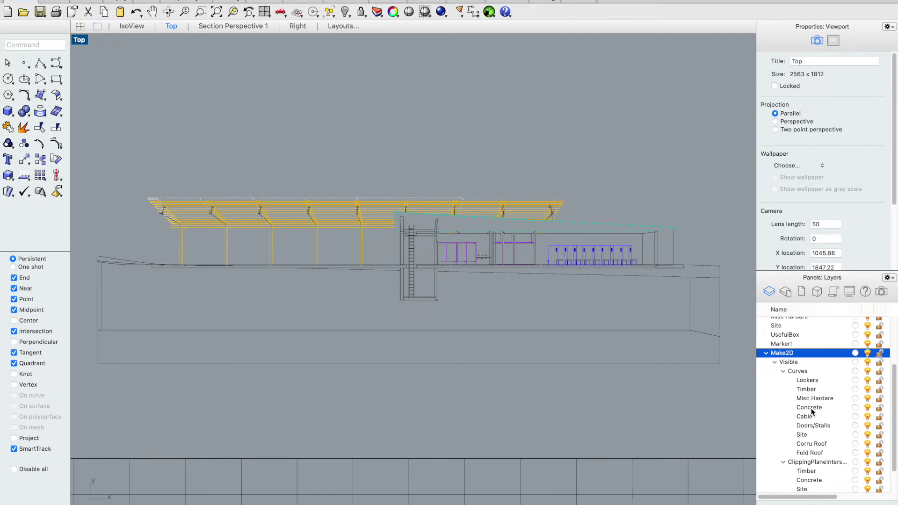
- Run Make2D on the selected site outline curves with Maintain source layers enabled
{"action": "left_click", "coordinate": [496, 363]}
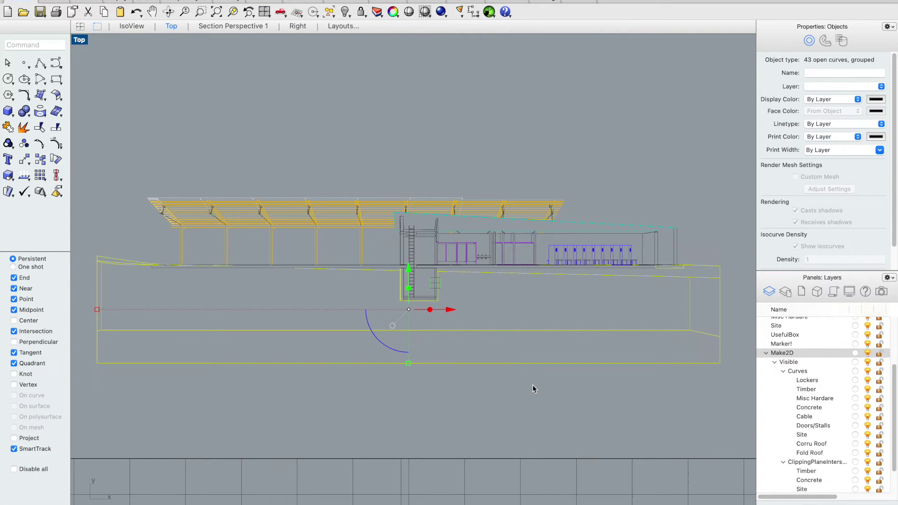
{"action": "type", "text": "maked2d"}
{"action": "key", "text": "Return"}
{"action": "type", "text": "make2d"}
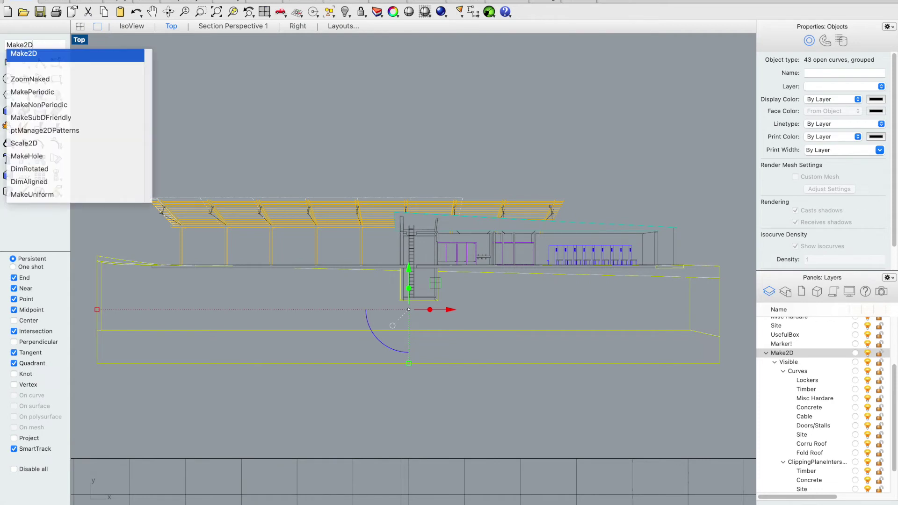
{"action": "key", "text": "Return"}
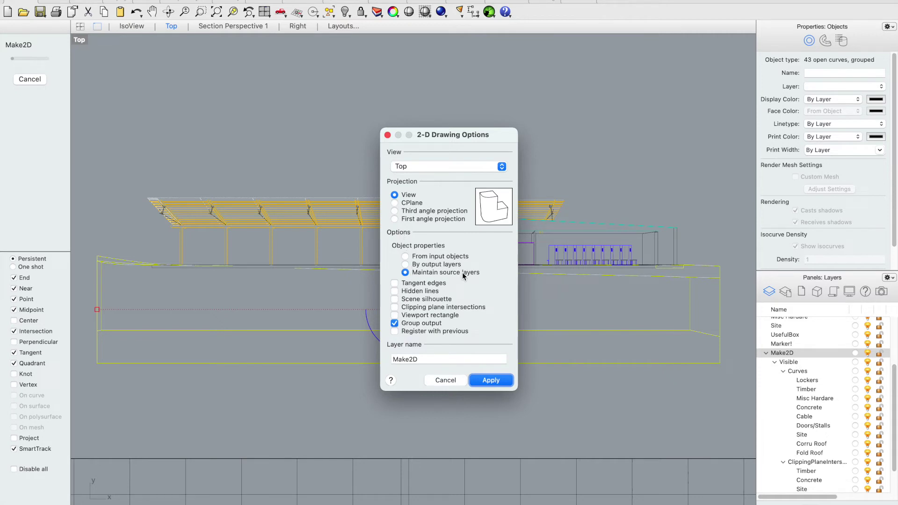
{"action": "left_click", "coordinate": [454, 377]}
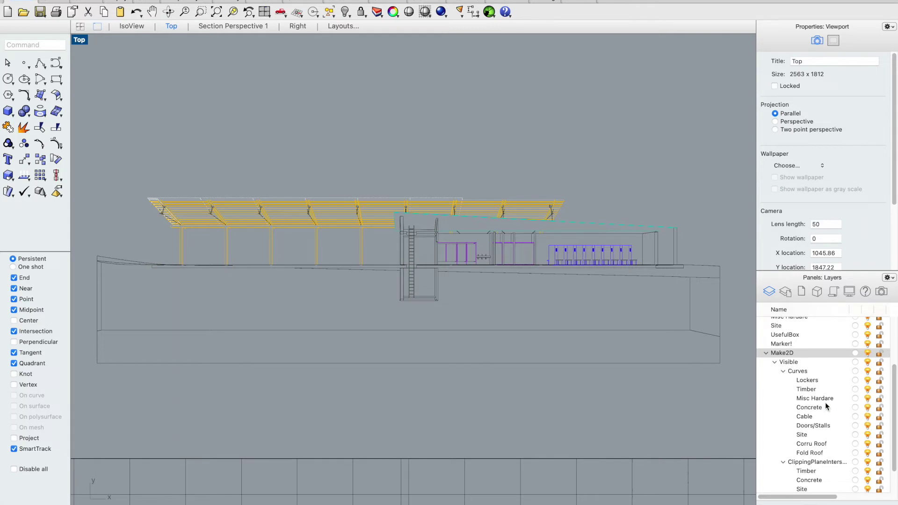
- Check the Timber layer and section curves, then add a new layer, Layer 02, at the list's bottom
{"action": "left_click", "coordinate": [867, 389]}
{"action": "left_click", "coordinate": [867, 390]}
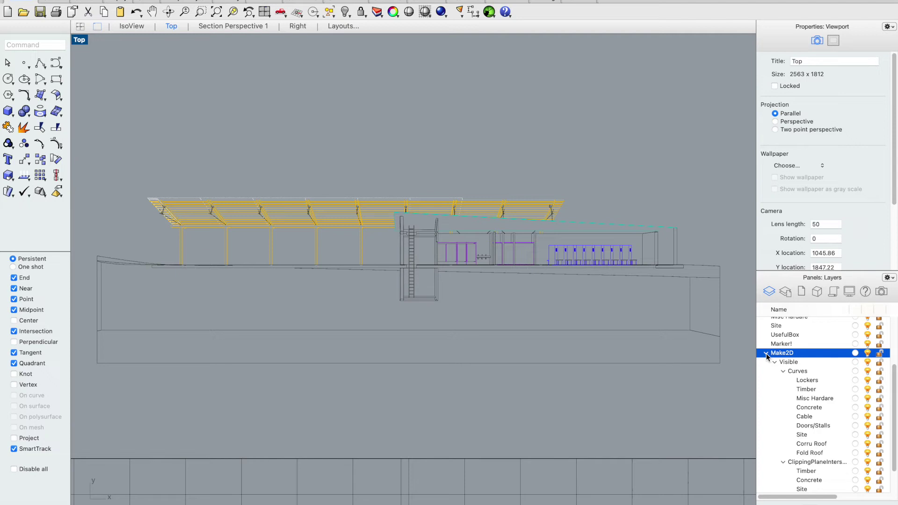
{"action": "left_click_drag", "start_coordinate": [705, 181], "coordinate": [100, 435]}
{"action": "left_click", "coordinate": [373, 150]}
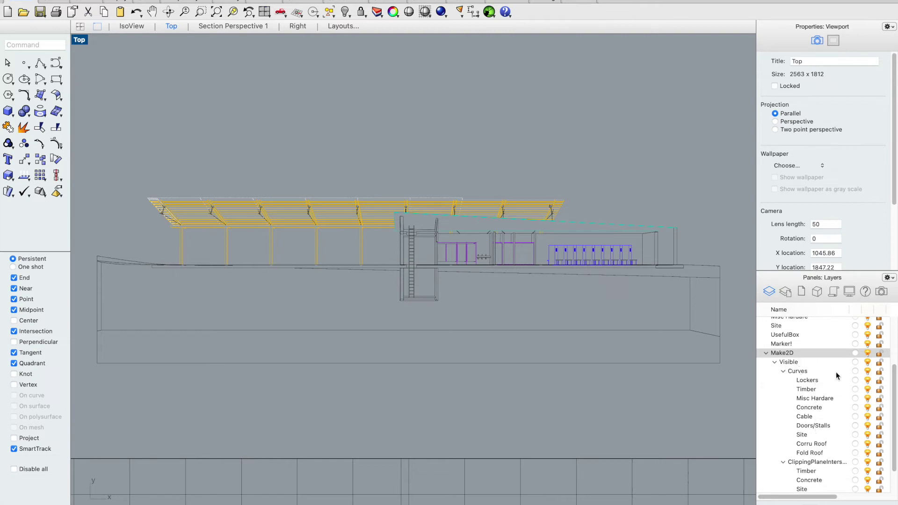
{"action": "scroll", "coordinate": [895, 401], "scroll_direction": "down", "scroll_amount": 3}
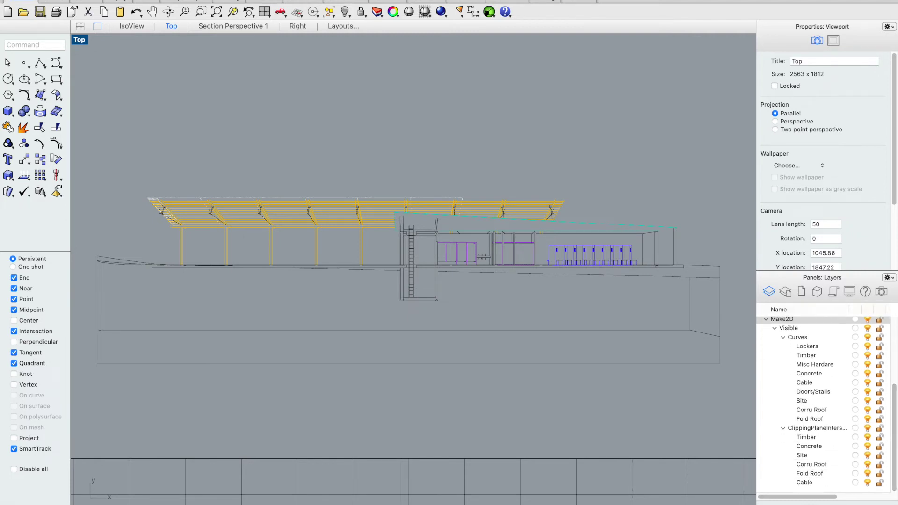
{"action": "key", "text": "super+n"}
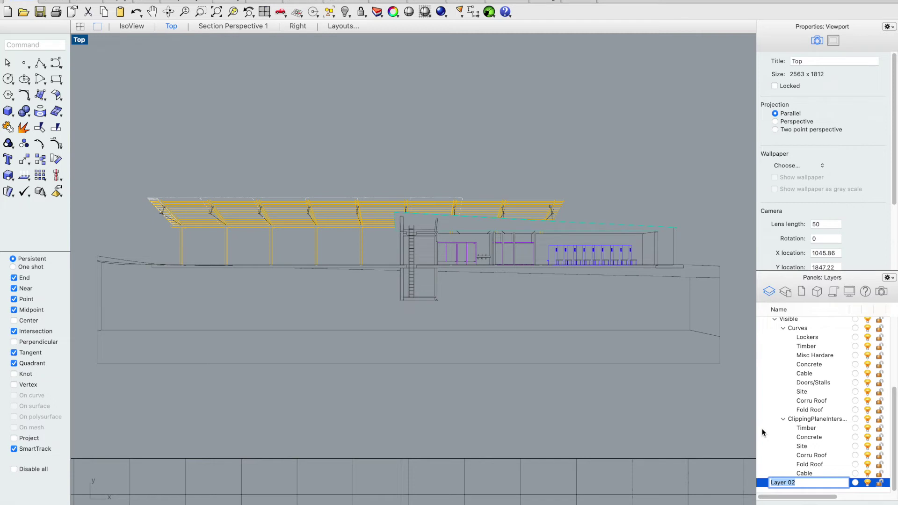
- Name the new layer '2D Timber' and test-select the timber roof group in the drawing
{"action": "type", "text": "2D Timber"}
{"action": "key", "text": "Return"}
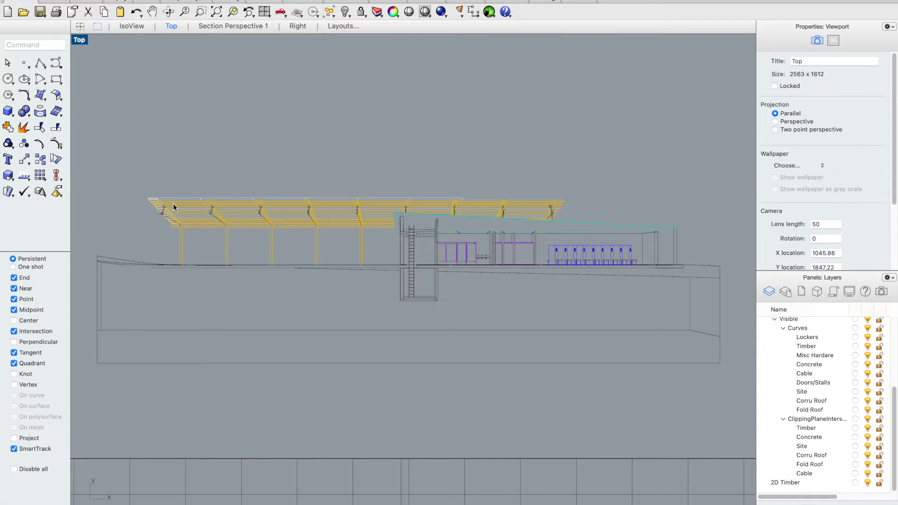
{"action": "left_click", "coordinate": [260, 218]}
{"action": "key", "text": "Return"}
{"action": "left_click", "coordinate": [253, 243]}
{"action": "left_click", "coordinate": [240, 219]}
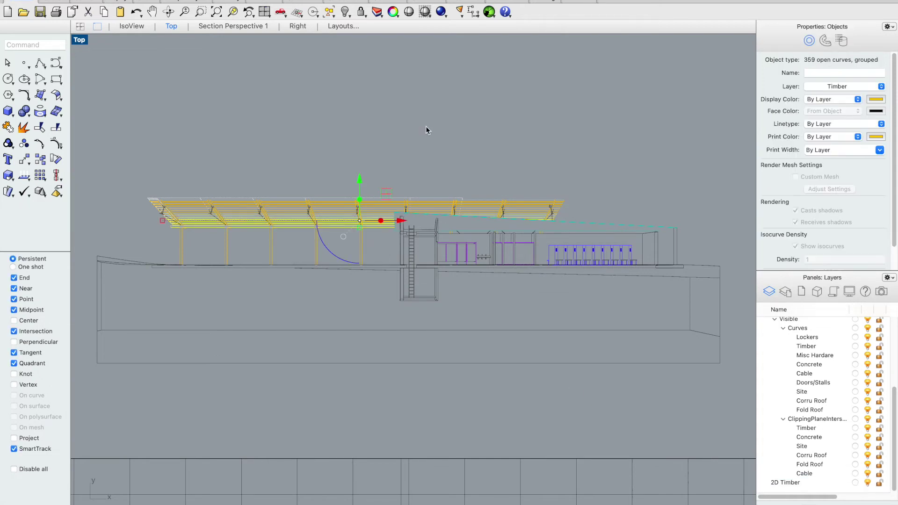
{"action": "left_click", "coordinate": [489, 157]}
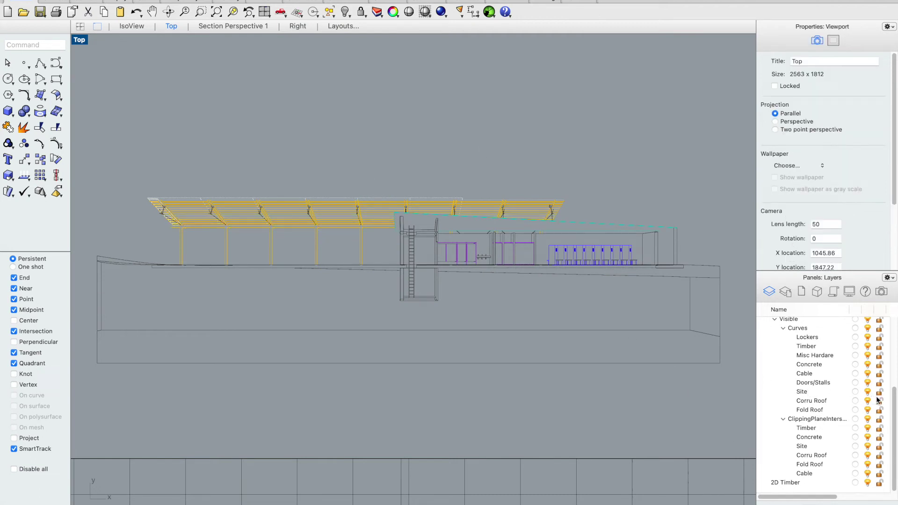
{"action": "scroll", "coordinate": [847, 386], "scroll_direction": "up", "scroll_amount": 1}
{"action": "scroll", "coordinate": [848, 386], "scroll_direction": "up", "scroll_amount": 1}
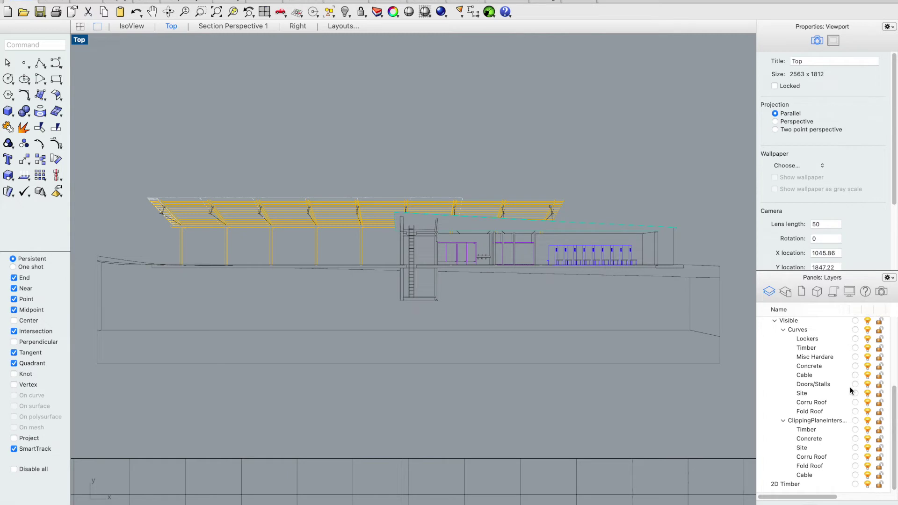
- Move all Timber layer objects onto the 2D Timber layer and hide it
{"action": "left_click", "coordinate": [813, 349]}
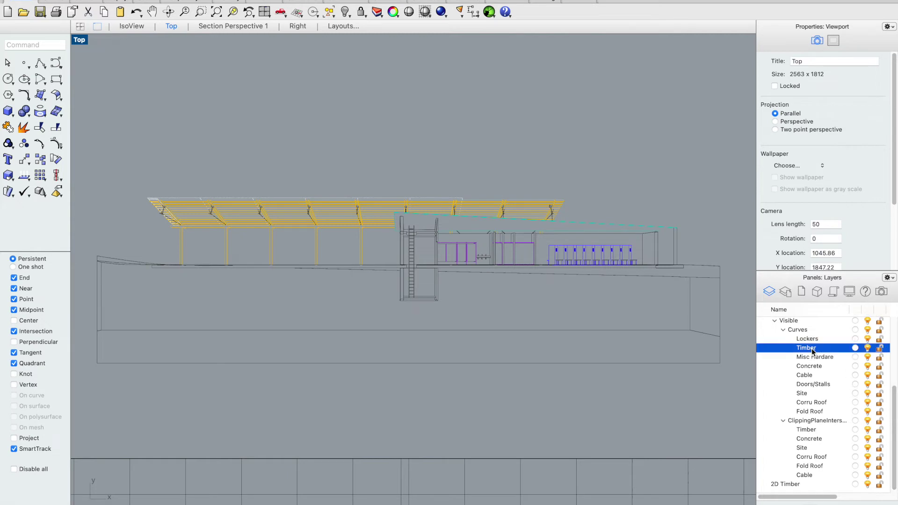
{"action": "right_click", "coordinate": [813, 349]}
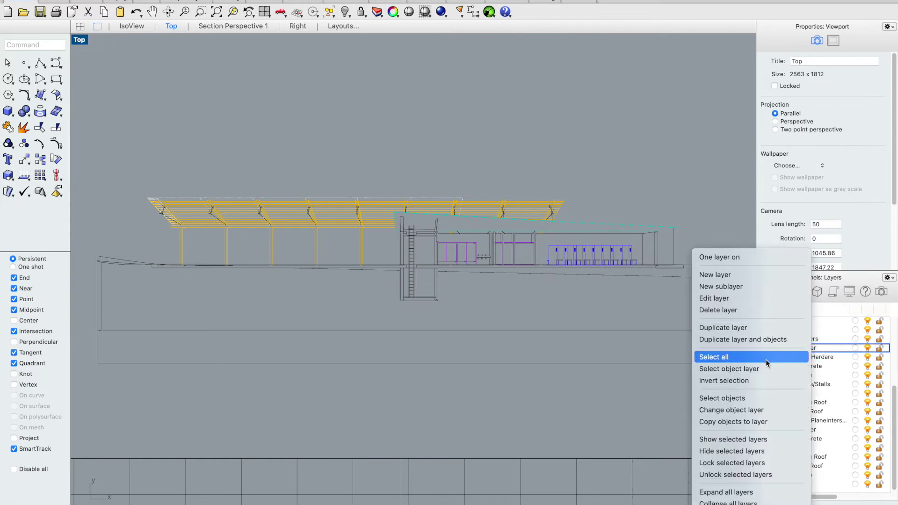
{"action": "left_click", "coordinate": [764, 398]}
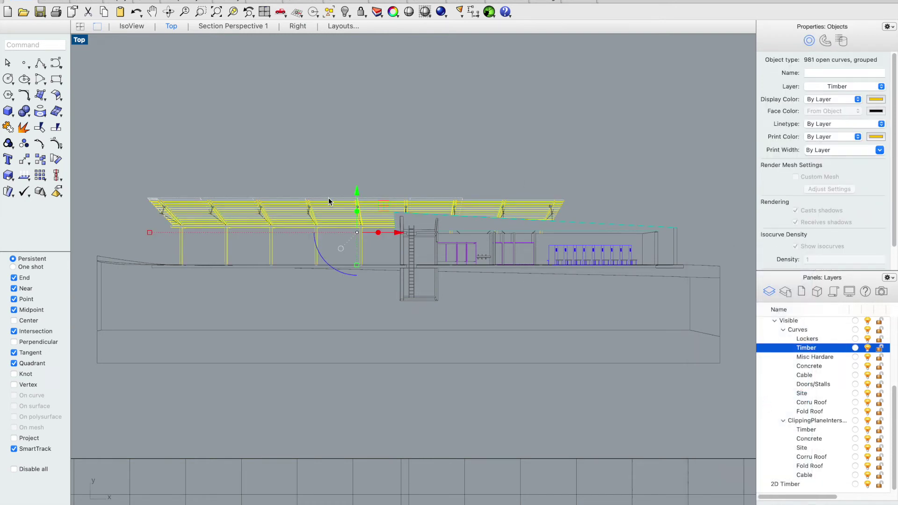
{"action": "left_click", "coordinate": [866, 87]}
{"action": "left_click", "coordinate": [834, 246]}
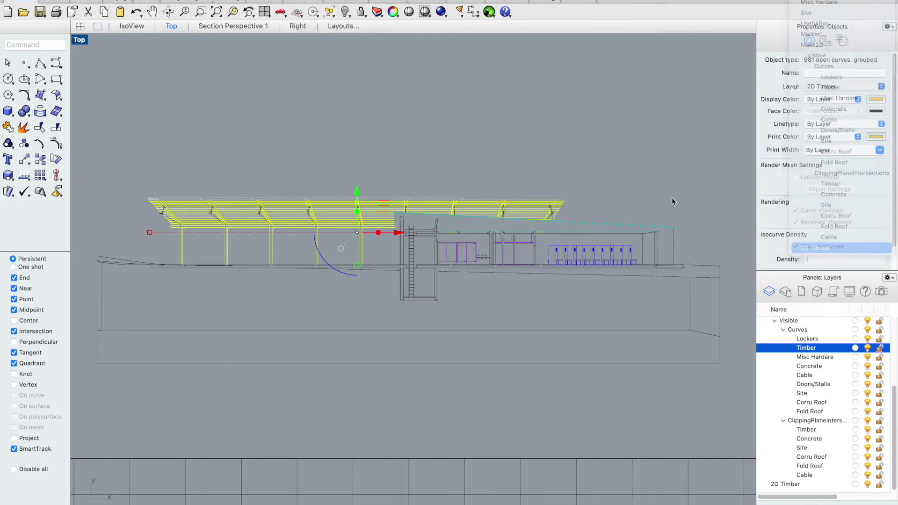
{"action": "left_click", "coordinate": [554, 114]}
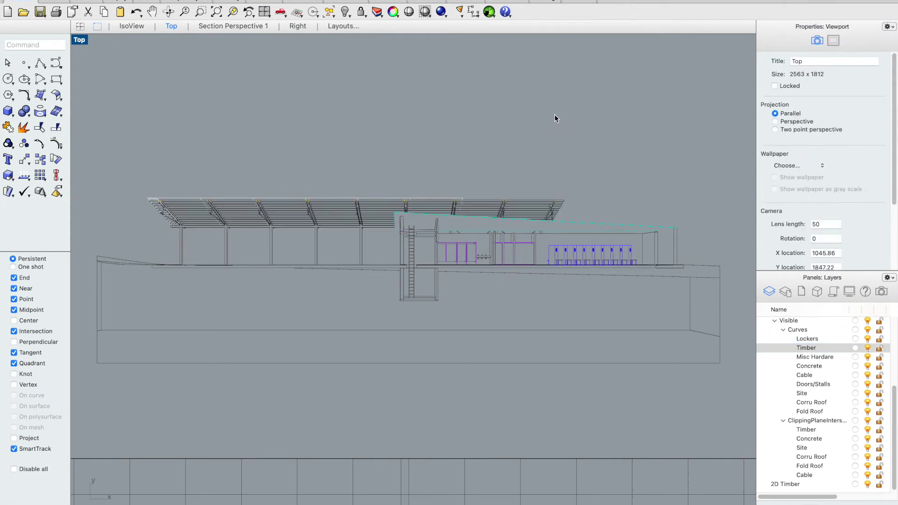
{"action": "left_click", "coordinate": [866, 485]}
- Add a new layer named '2D Concrete' below 2D Timber
{"action": "left_click", "coordinate": [767, 501]}
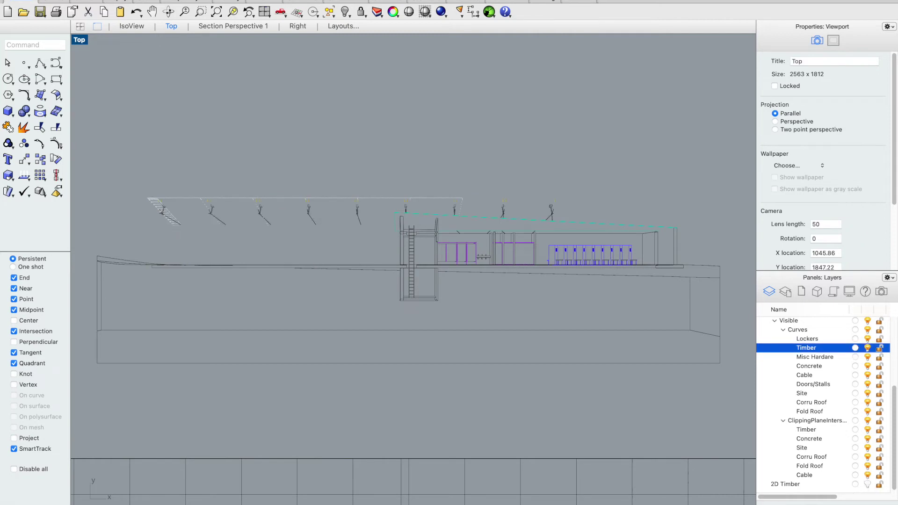
{"action": "key", "text": "Escape"}
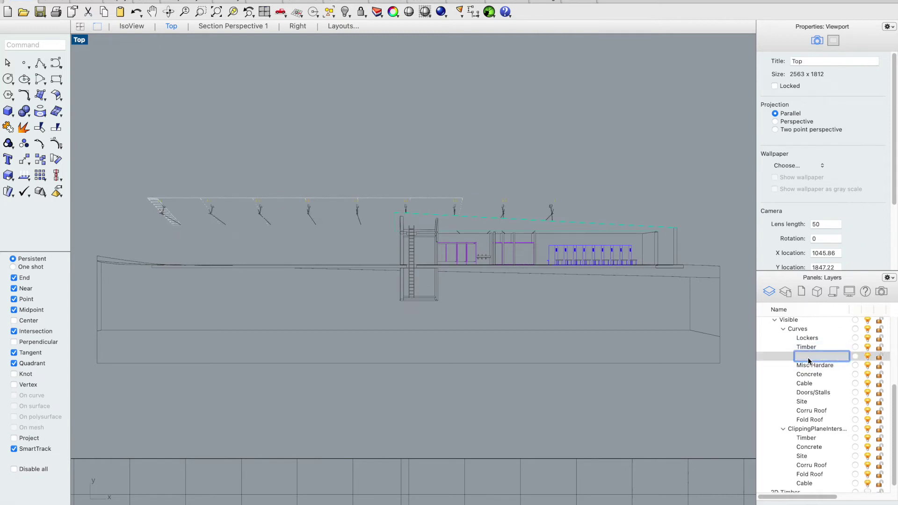
{"action": "left_click", "coordinate": [798, 486]}
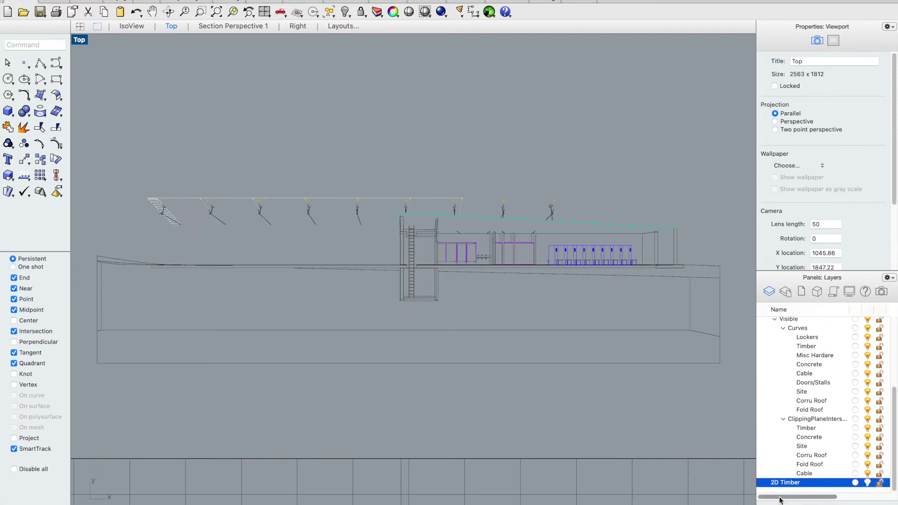
{"action": "left_click", "coordinate": [767, 501]}
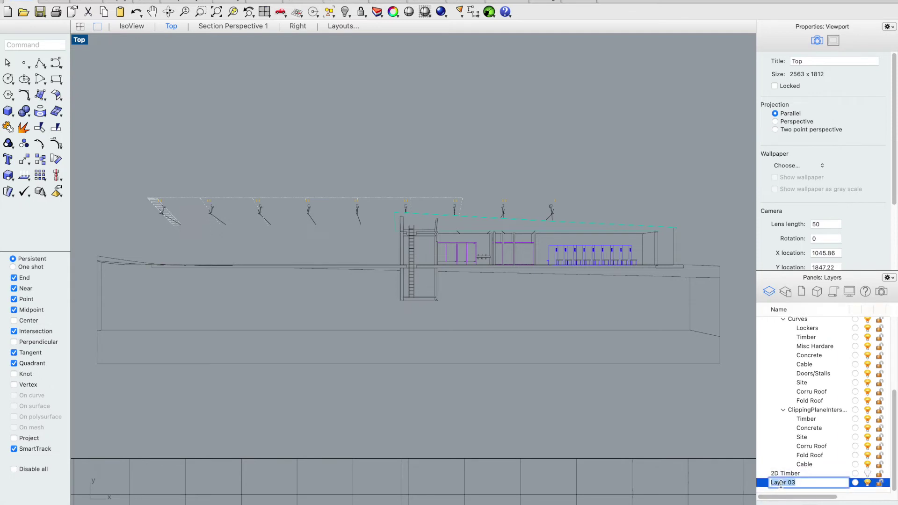
{"action": "type", "text": "2D Concrete"}
{"action": "key", "text": "Return"}
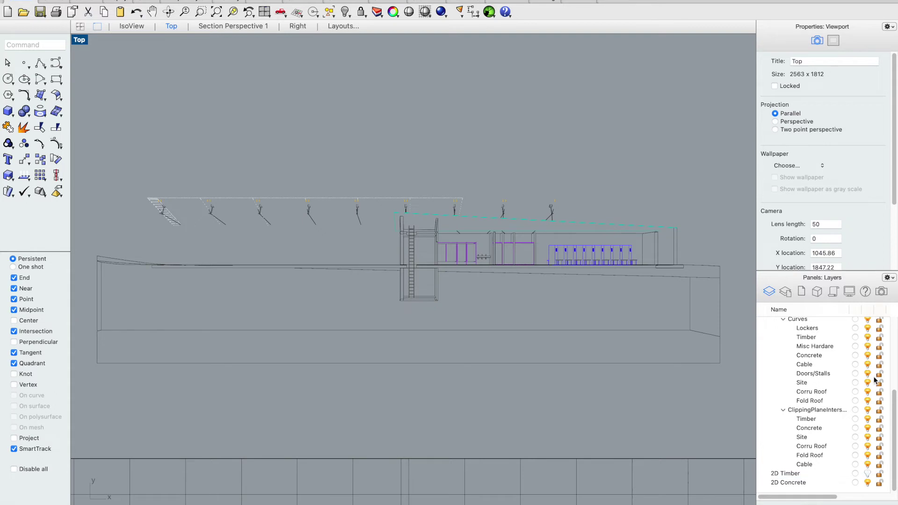
- Move all Concrete layer objects onto the 2D Concrete layer and hide it
{"action": "scroll", "coordinate": [819, 353], "scroll_direction": "up", "scroll_amount": 1}
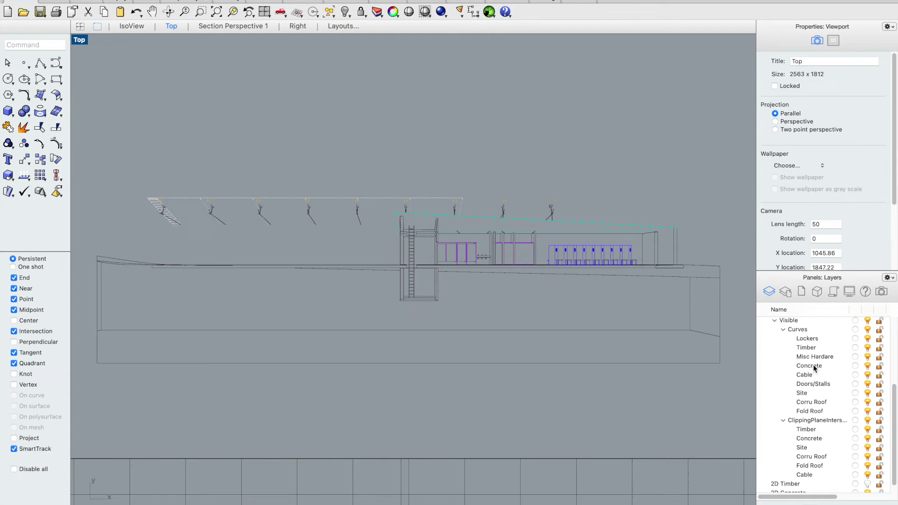
{"action": "right_click", "coordinate": [814, 368]}
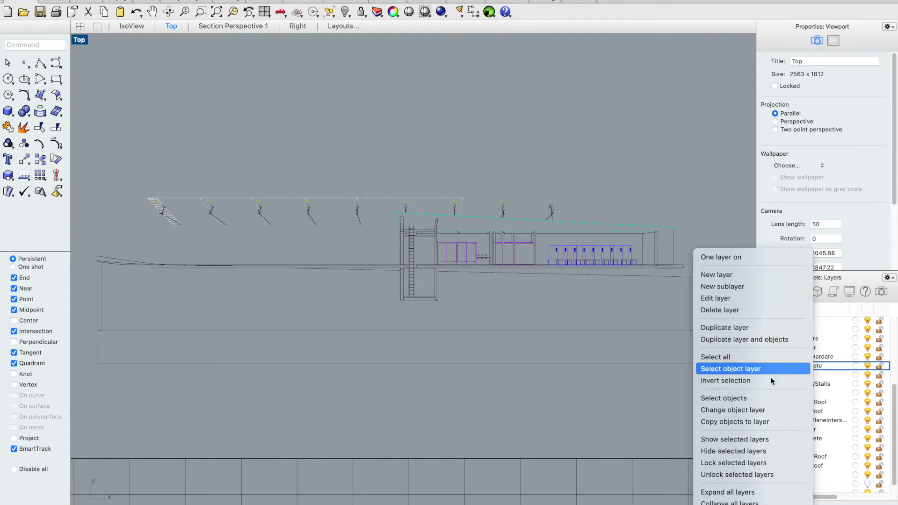
{"action": "left_click", "coordinate": [745, 399]}
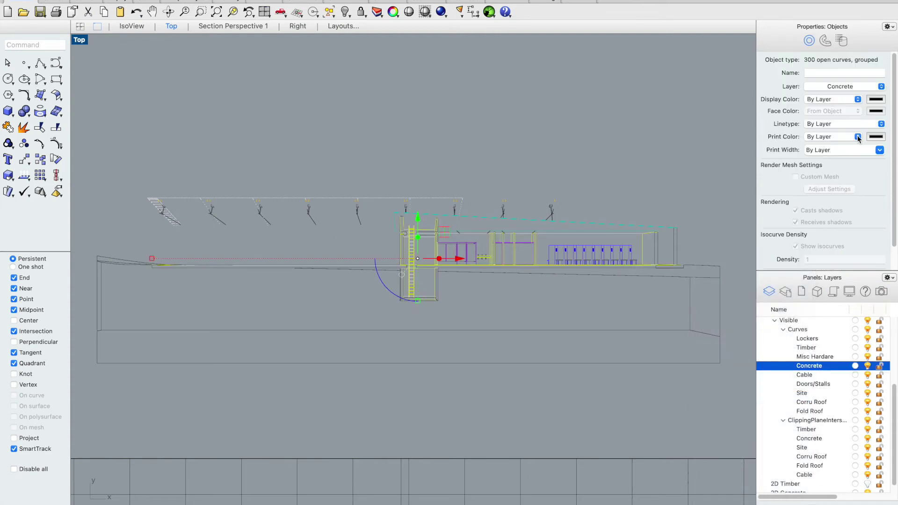
{"action": "left_click", "coordinate": [856, 87]}
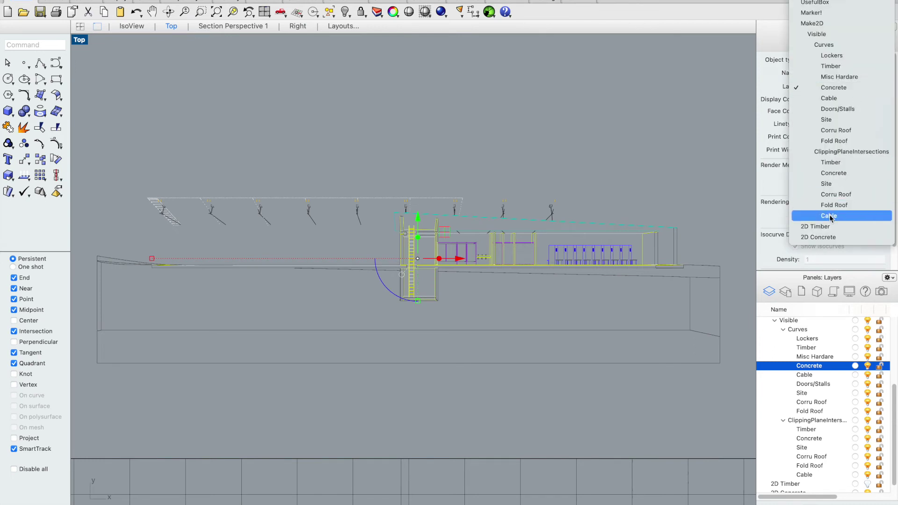
{"action": "left_click", "coordinate": [819, 237]}
{"action": "left_click", "coordinate": [585, 139]}
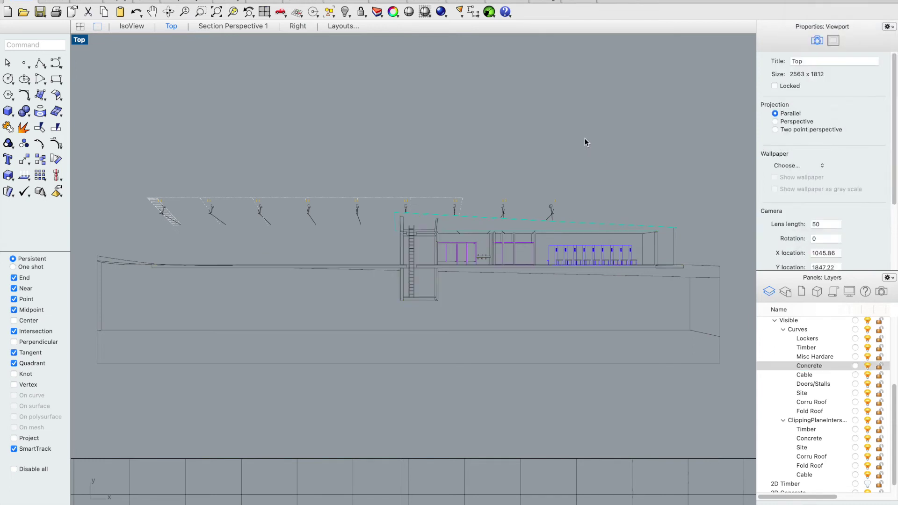
{"action": "scroll", "coordinate": [778, 458], "scroll_direction": "down", "scroll_amount": 1}
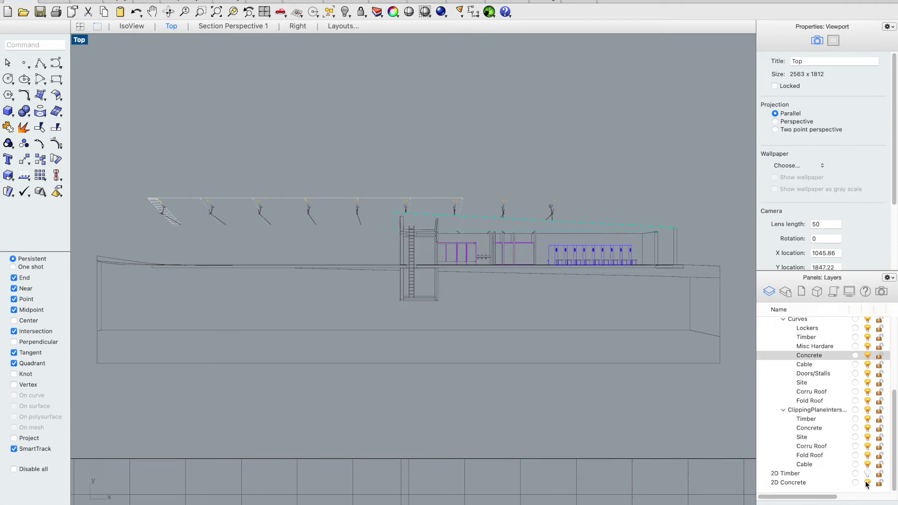
{"action": "left_click", "coordinate": [867, 483]}
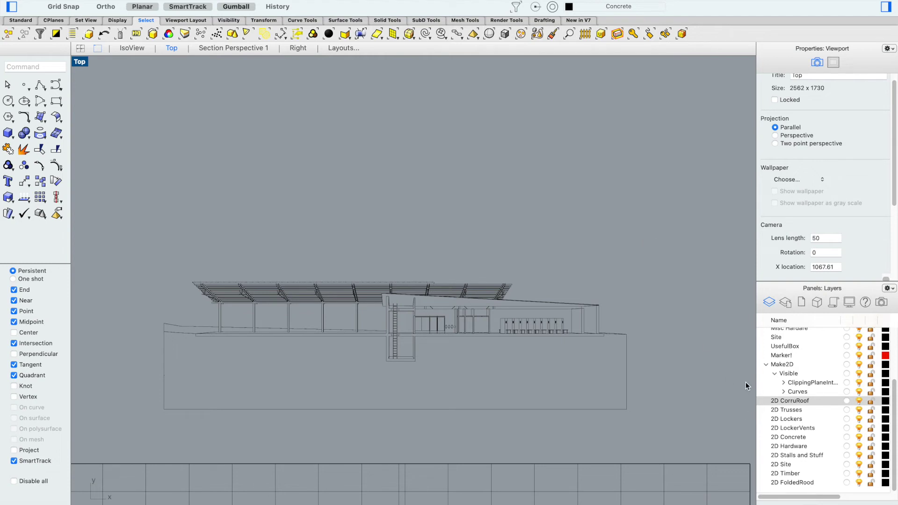
- Test-select the building's section curves, then toggle the 2D Timber layer's visibility to check it
{"action": "left_click", "coordinate": [630, 267]}
{"action": "left_click_drag", "start_coordinate": [630, 267], "coordinate": [74, 428]}
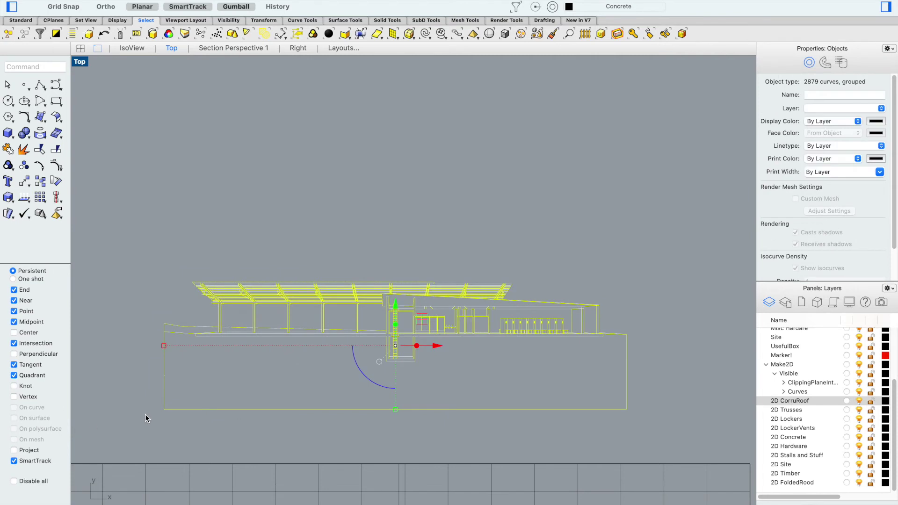
{"action": "left_click", "coordinate": [748, 425]}
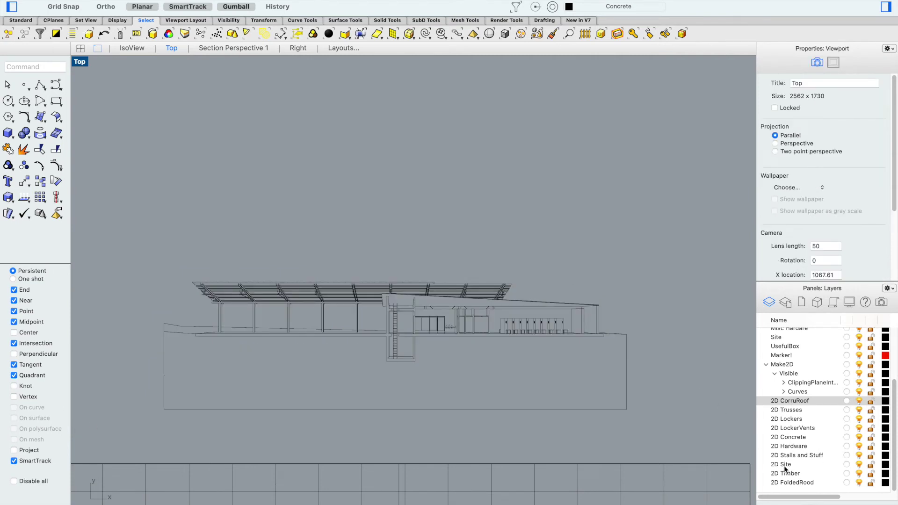
{"action": "left_click", "coordinate": [859, 474]}
{"action": "left_click", "coordinate": [860, 475]}
{"action": "left_click", "coordinate": [859, 475]}
- Window-select all 2879 section curves in the Top view and choose File > Export Selected
{"action": "left_click_drag", "start_coordinate": [658, 236], "coordinate": [83, 444]}
{"action": "left_click", "coordinate": [70, 1]}
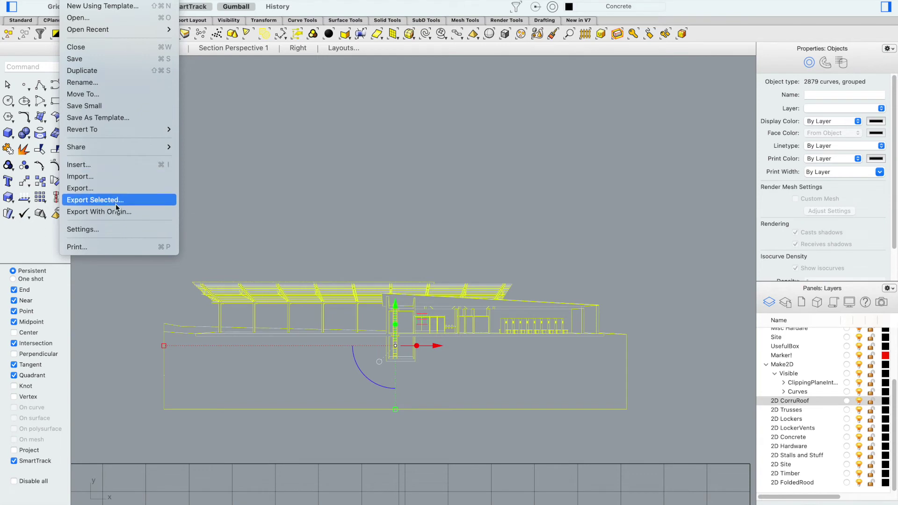
{"action": "left_click", "coordinate": [316, 191]}
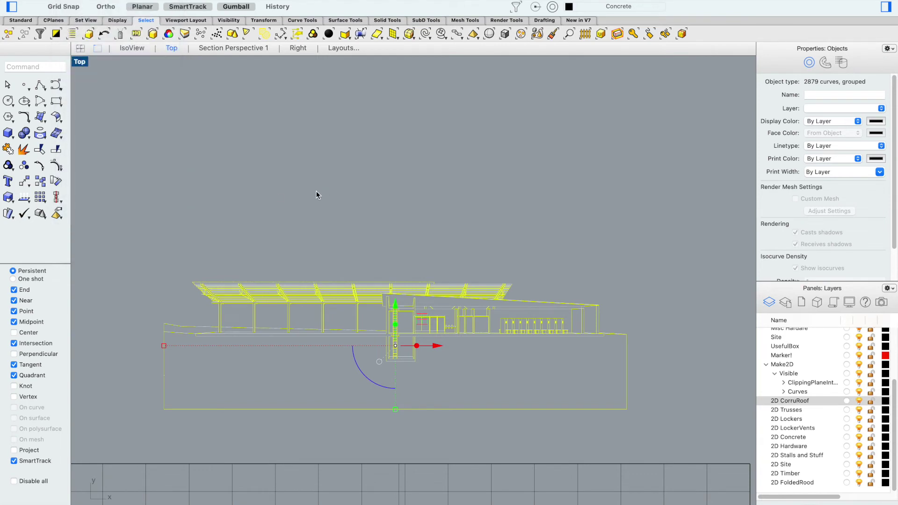
{"action": "left_click", "coordinate": [271, 153]}
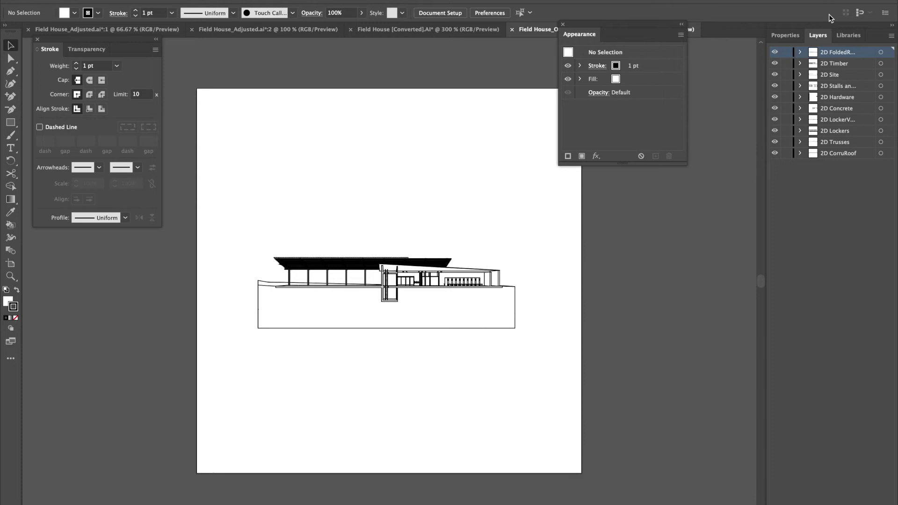
- Lock all 2D layers in Illustrator's Layers panel, leaving 2D Timber unlocked for editing
{"action": "scroll", "coordinate": [348, 311], "scroll_direction": "up", "scroll_amount": 5}
{"action": "scroll", "coordinate": [348, 311], "scroll_direction": "down", "scroll_amount": 4}
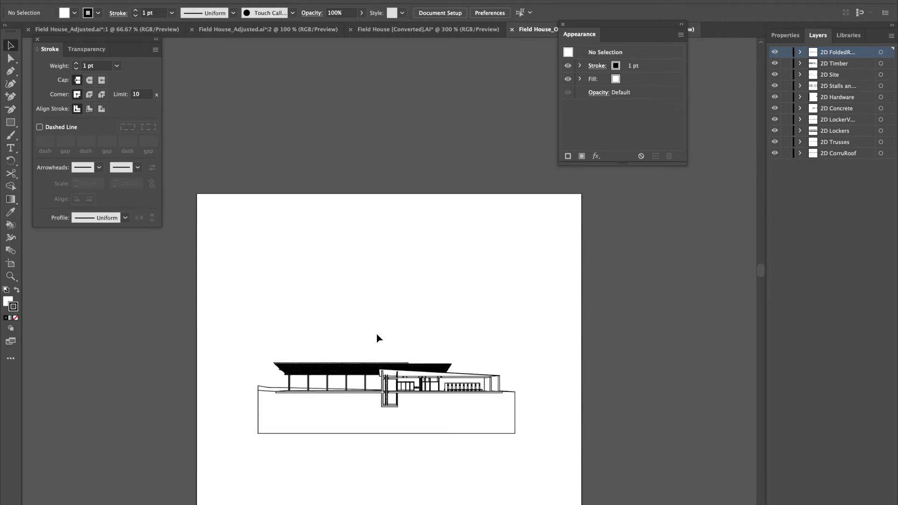
{"action": "scroll", "coordinate": [395, 320], "scroll_direction": "up", "scroll_amount": 5, "text": "alt"}
{"action": "scroll", "coordinate": [395, 321], "scroll_direction": "up", "scroll_amount": 2, "text": "alt"}
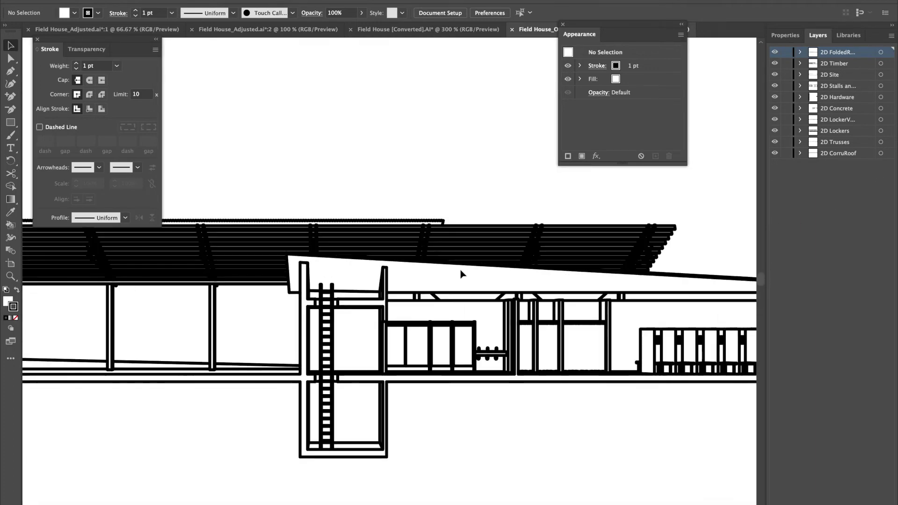
{"action": "left_click_drag", "start_coordinate": [784, 56], "coordinate": [785, 154]}
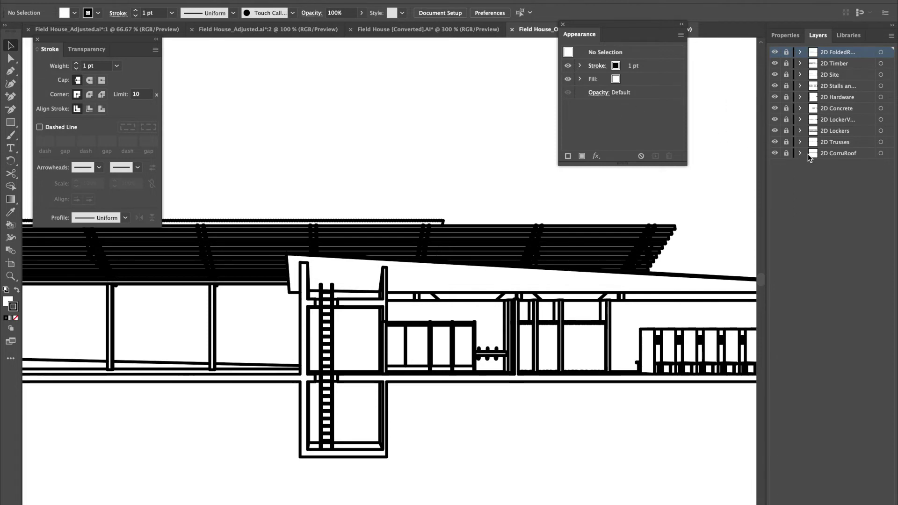
{"action": "left_click", "coordinate": [786, 64]}
- Select all the 2D Timber paths and give them a 0.15 pt stroke weight
{"action": "key", "text": "ctrl+a"}
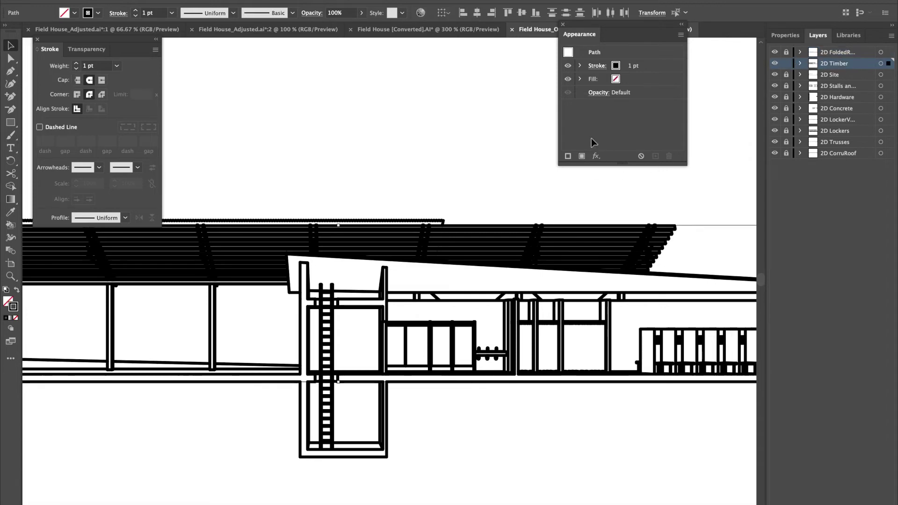
{"action": "left_click", "coordinate": [88, 68]}
{"action": "type", "text": "0.15"}
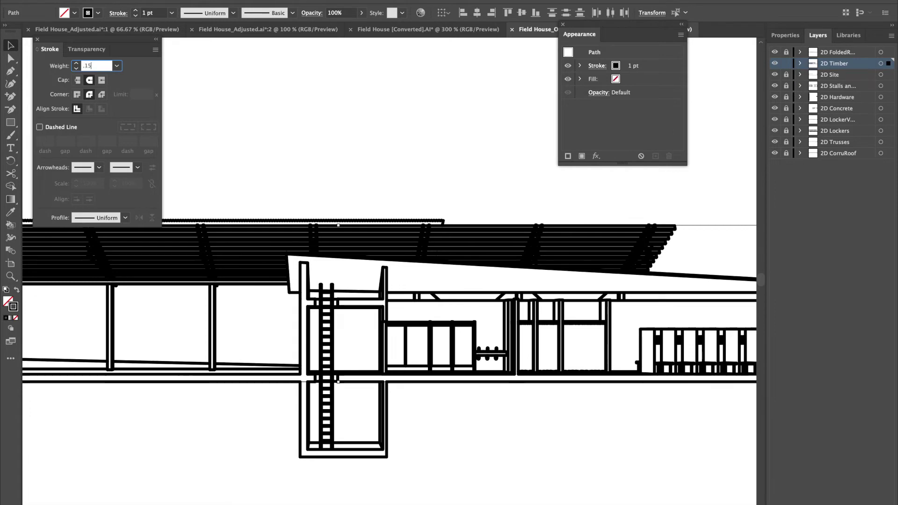
{"action": "key", "text": "Return"}
{"action": "left_click", "coordinate": [436, 140]}
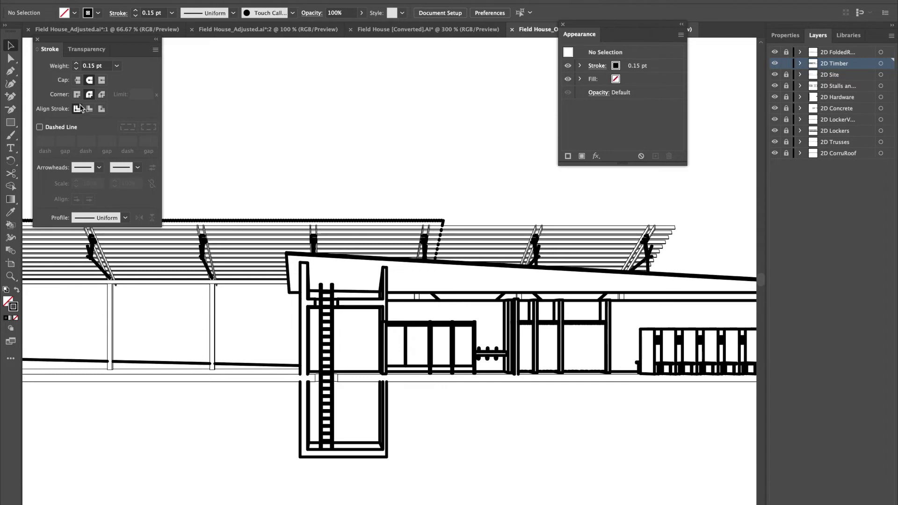
- Reselect all the timber paths and reduce their stroke weight to 0.1 pt
{"action": "key", "text": "super+a"}
{"action": "left_click", "coordinate": [98, 66]}
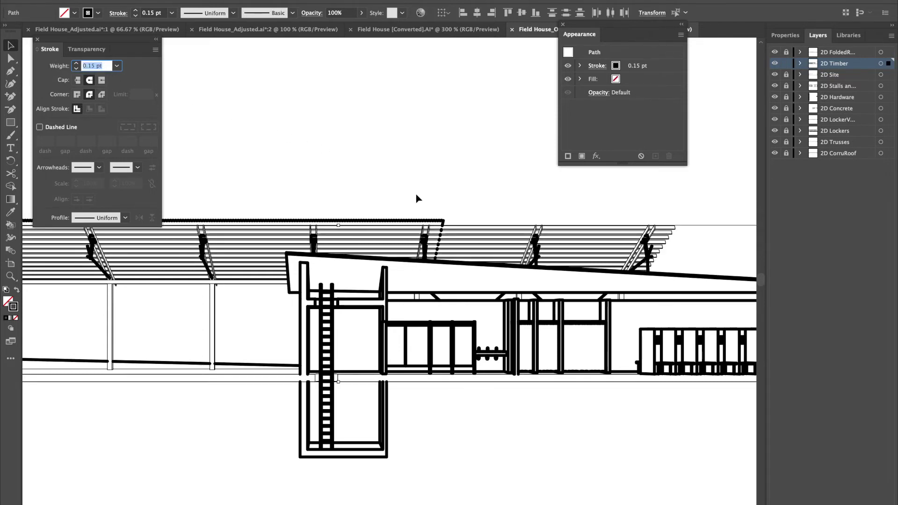
{"action": "key", "text": "BackSpace"}
{"action": "type", "text": ".1"}
{"action": "key", "text": "Return"}
{"action": "left_click", "coordinate": [483, 160]}
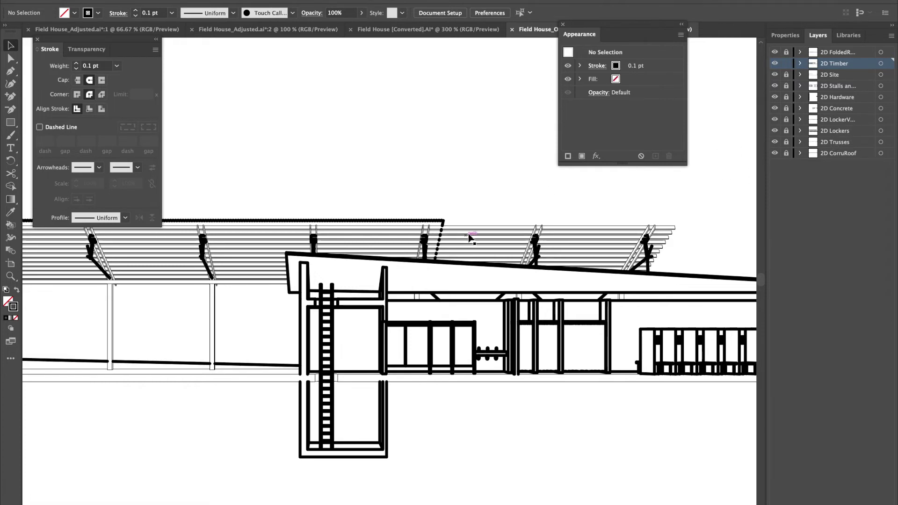
- Relock 2D Timber and give all the truss paths a 0.3 pt stroke weight
{"action": "left_click", "coordinate": [786, 63]}
{"action": "key", "text": "super+a"}
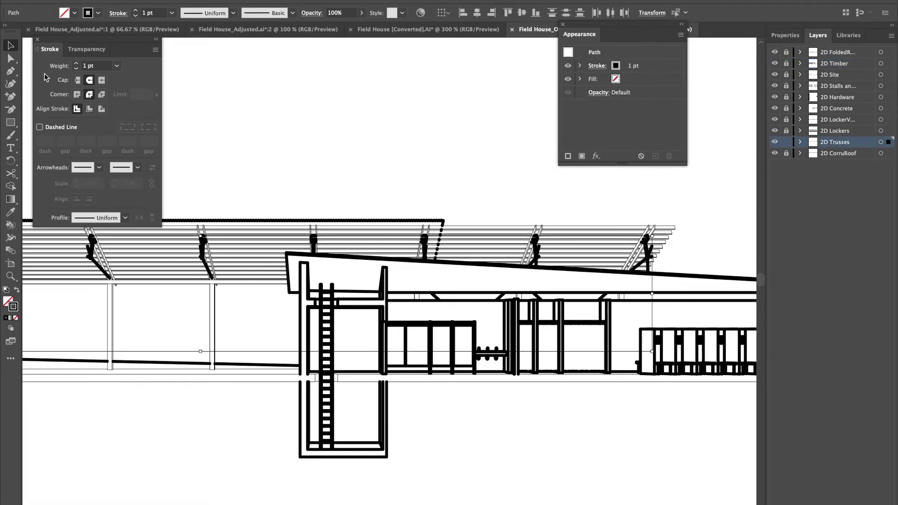
{"action": "left_click", "coordinate": [100, 69]}
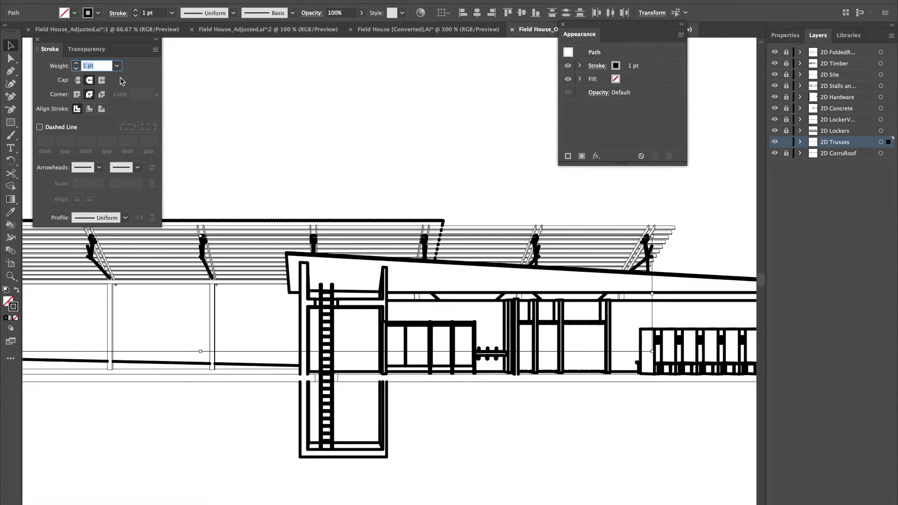
{"action": "type", "text": "0.3"}
{"action": "key", "text": "Return"}
- Try truss stroke weights of 0.5 pt and then 0.4 pt, and compare the result
{"action": "left_click", "coordinate": [95, 68]}
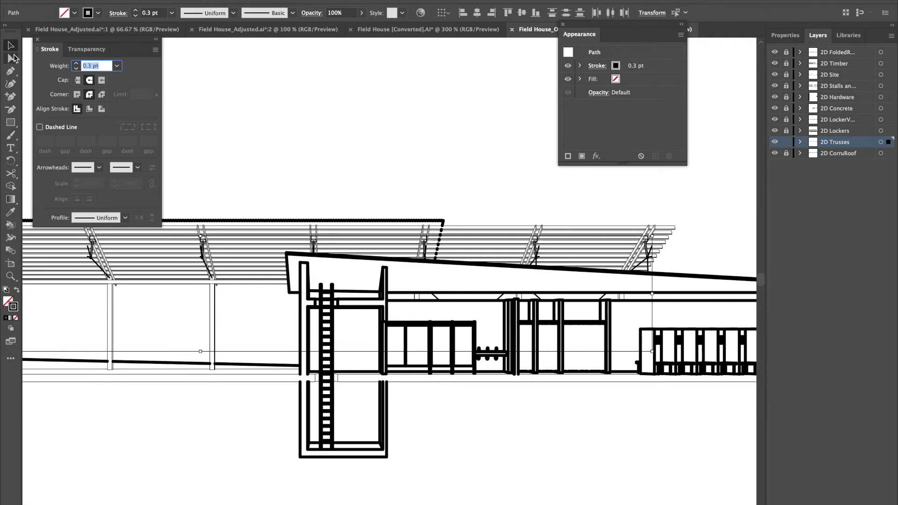
{"action": "type", "text": "0.5"}
{"action": "key", "text": "Return"}
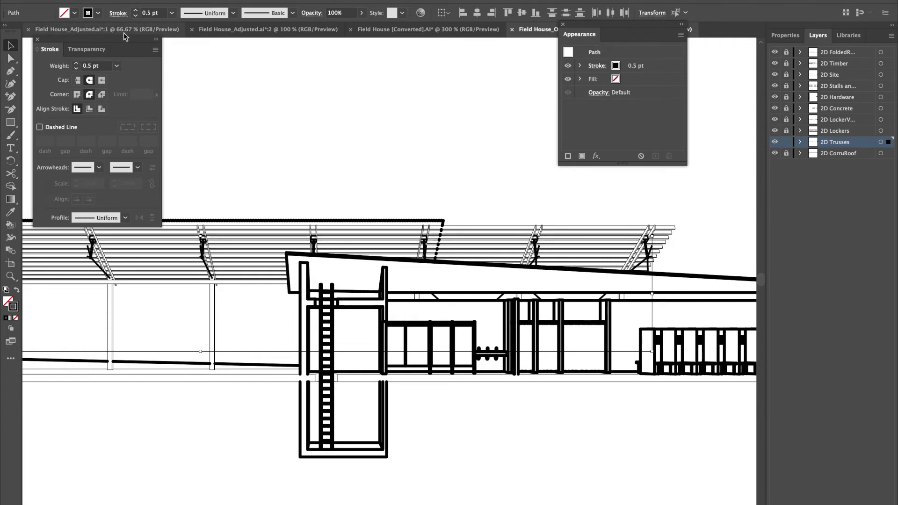
{"action": "left_click", "coordinate": [101, 65]}
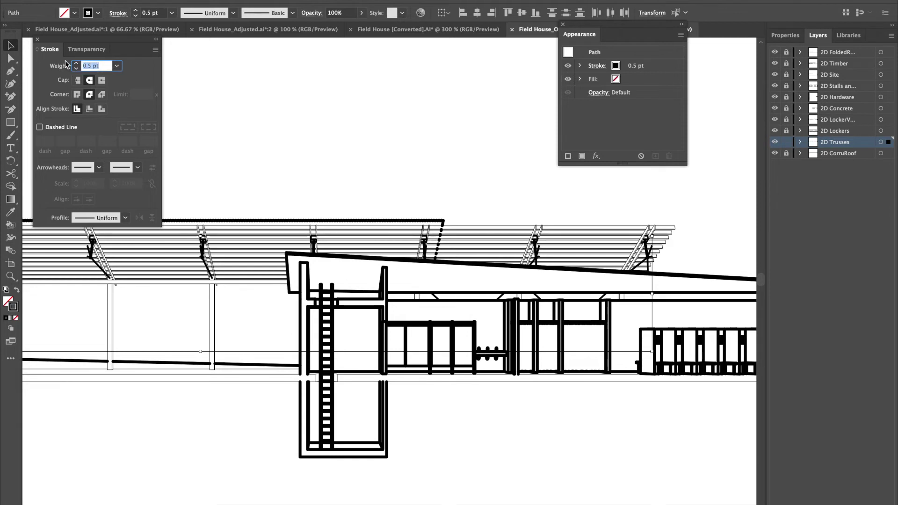
{"action": "type", "text": "0.4"}
{"action": "key", "text": "Return"}
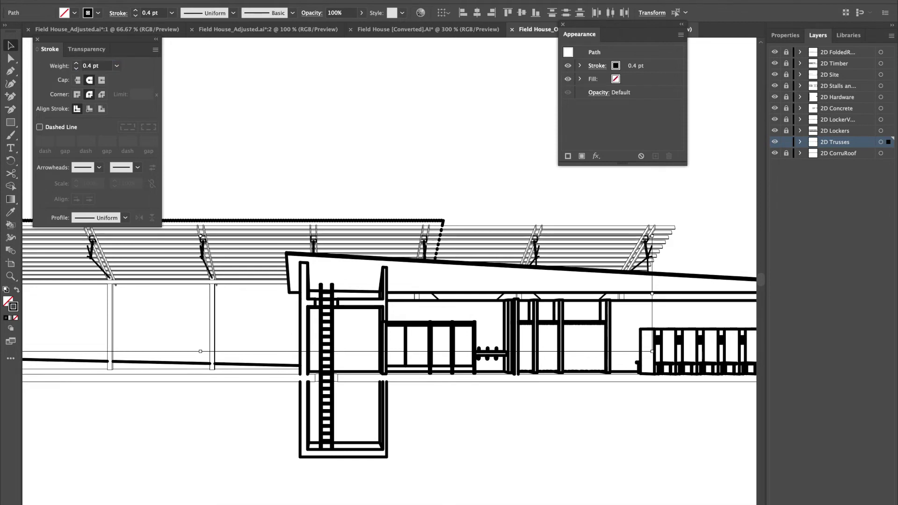
{"action": "left_click", "coordinate": [459, 189]}
- Set the truss stroke weight to 0.25 pt and confirm it on a single truss path
{"action": "key", "text": "ctrl+z"}
{"action": "left_click", "coordinate": [104, 66]}
{"action": "triple_click", "coordinate": [103, 65]}
{"action": "type", "text": "0.25"}
{"action": "key", "text": "Return"}
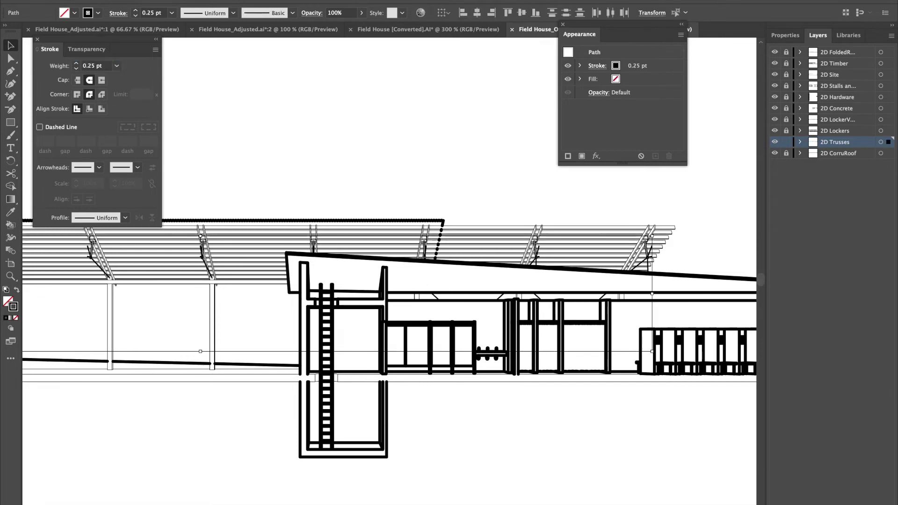
{"action": "left_click", "coordinate": [395, 160]}
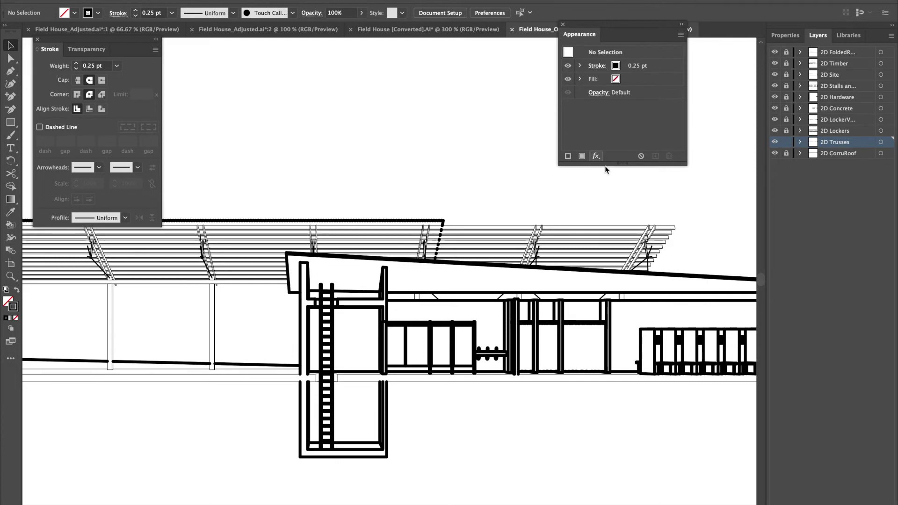
{"action": "left_click", "coordinate": [651, 237]}
{"action": "left_click", "coordinate": [105, 64]}
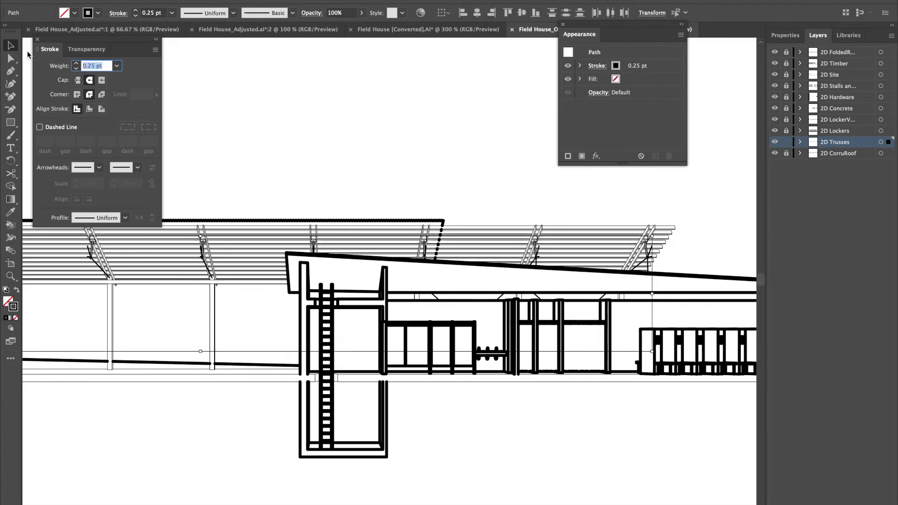
{"action": "left_click", "coordinate": [475, 167]}
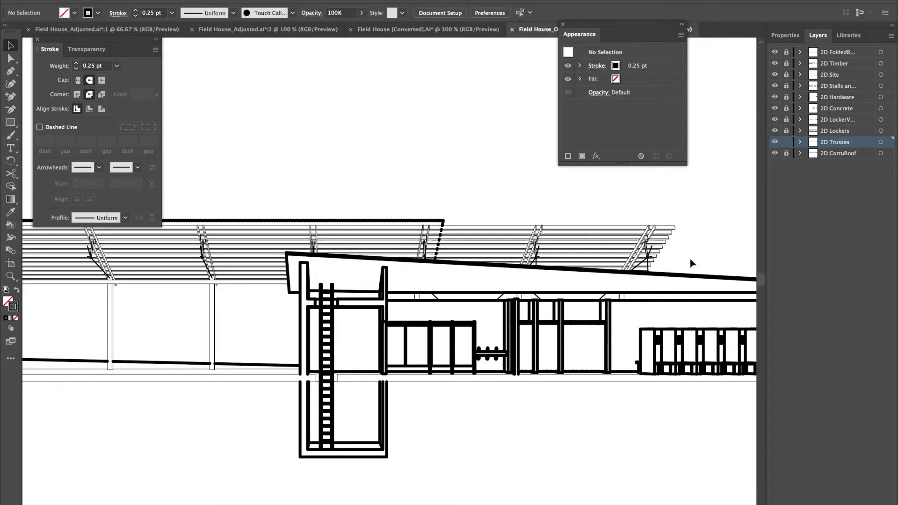
- Switch to Field House_Adjusted.ai and pan across the roofline, canopy, ladder, shaft and lockers
{"action": "left_click", "coordinate": [300, 30]}
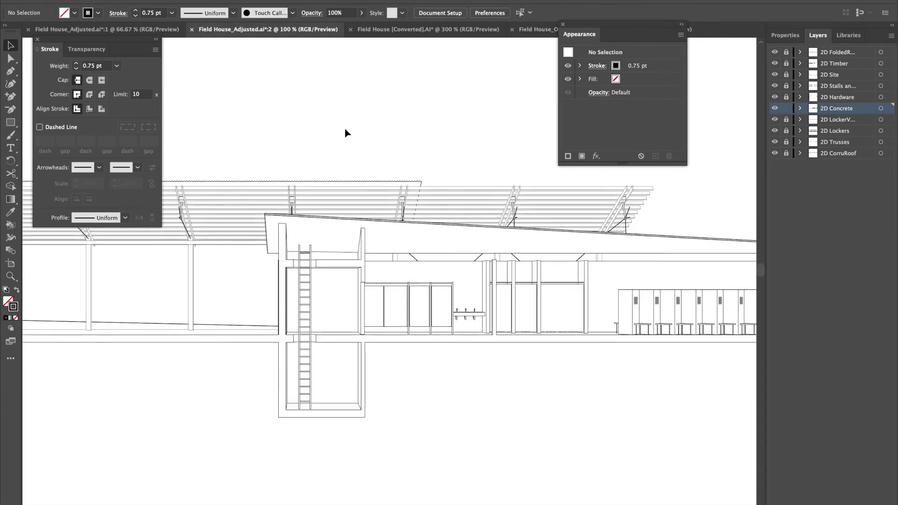
{"action": "scroll", "coordinate": [295, 128], "scroll_direction": "down", "scroll_amount": 1}
{"action": "mouse_move", "coordinate": [286, 120]}
{"action": "left_mouse_down"}
{"action": "mouse_move", "coordinate": [321, 110]}
{"action": "mouse_move", "coordinate": [364, 115]}
{"action": "left_mouse_up"}
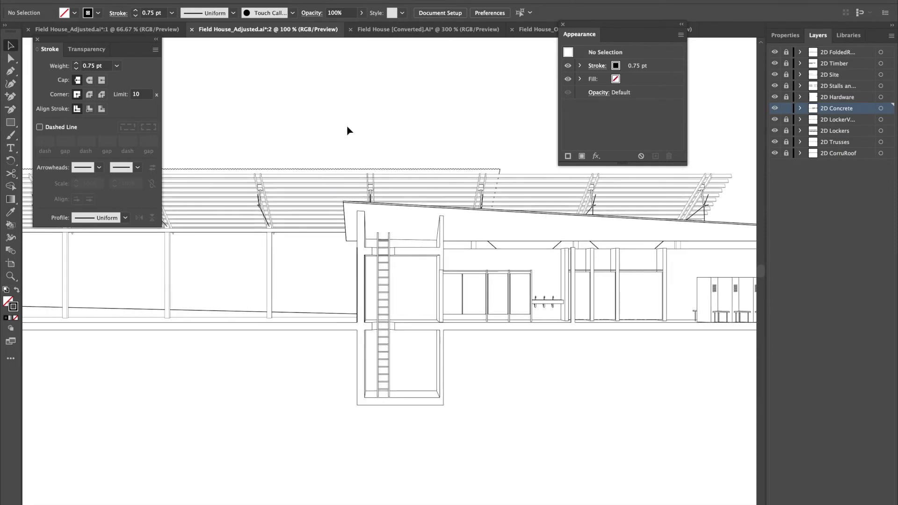
{"action": "left_click_drag", "start_coordinate": [305, 118], "coordinate": [567, 70]}
{"action": "left_click_drag", "start_coordinate": [327, 80], "coordinate": [528, 88]}
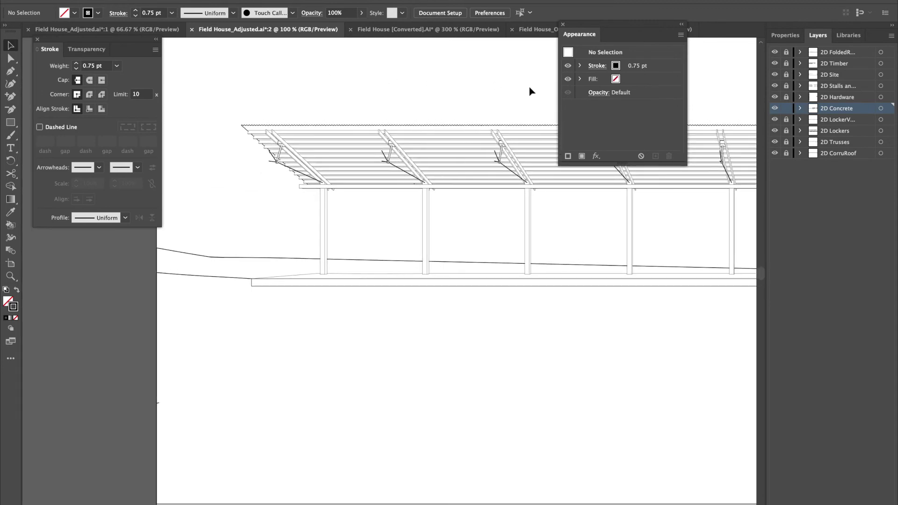
{"action": "left_click_drag", "start_coordinate": [363, 94], "coordinate": [173, 92]}
{"action": "mouse_move", "coordinate": [341, 81]}
{"action": "left_mouse_down"}
{"action": "mouse_move", "coordinate": [122, 82]}
{"action": "mouse_move", "coordinate": [279, 83]}
{"action": "left_mouse_up"}
{"action": "mouse_move", "coordinate": [640, 359]}
{"action": "left_mouse_down"}
{"action": "mouse_move", "coordinate": [509, 355]}
{"action": "mouse_move", "coordinate": [633, 373]}
{"action": "left_mouse_up"}
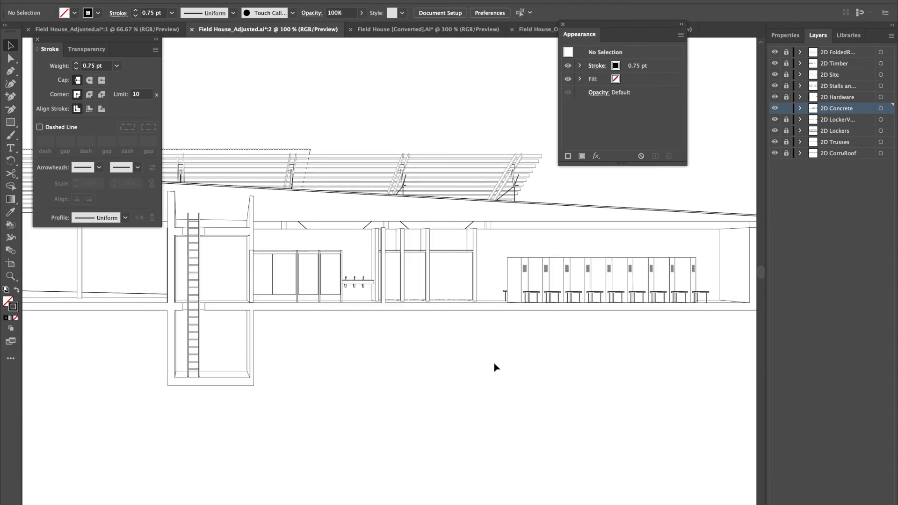
{"action": "scroll", "coordinate": [517, 360], "scroll_direction": "left", "scroll_amount": 4}
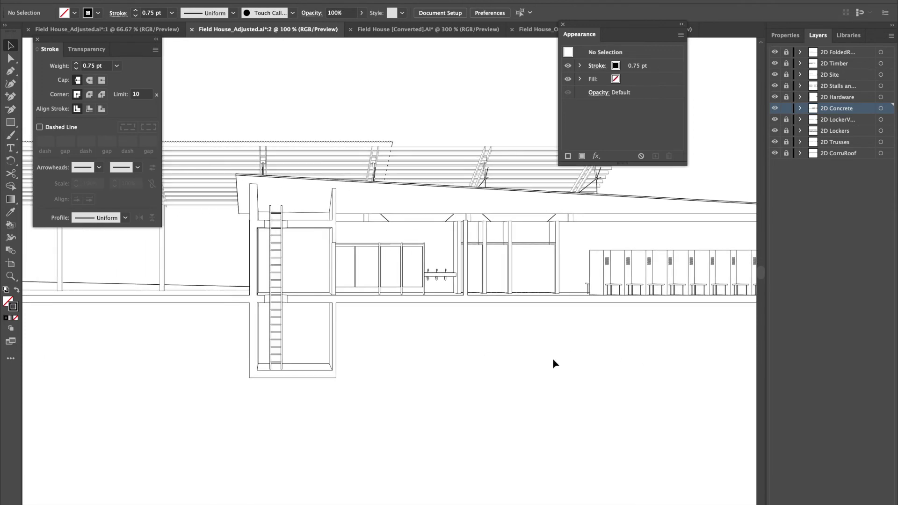
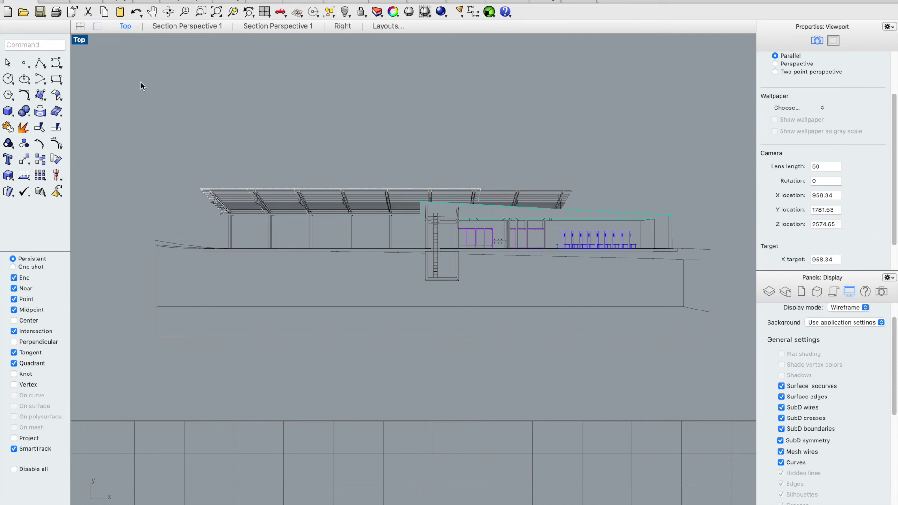
- Show the Section Perspective 1 view in Rendered display mode after briefly trying Shaded
{"action": "left_click", "coordinate": [175, 26]}
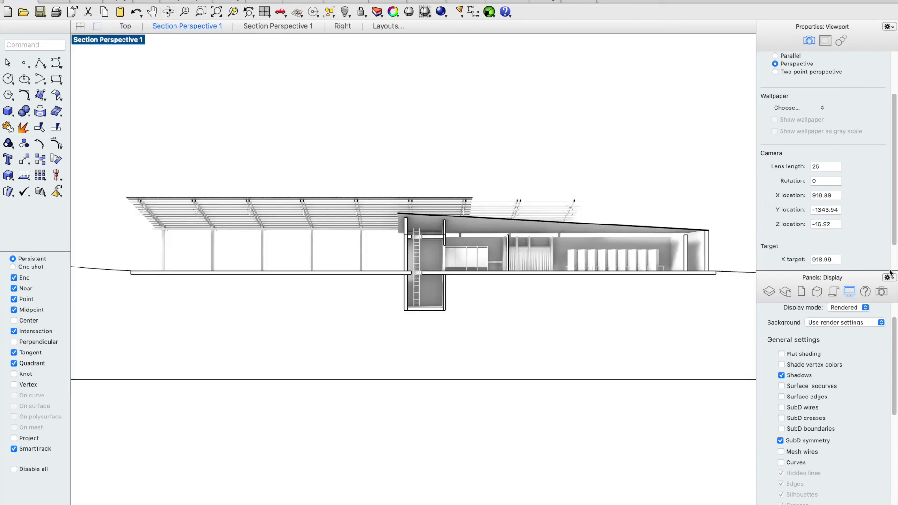
{"action": "left_click", "coordinate": [862, 308]}
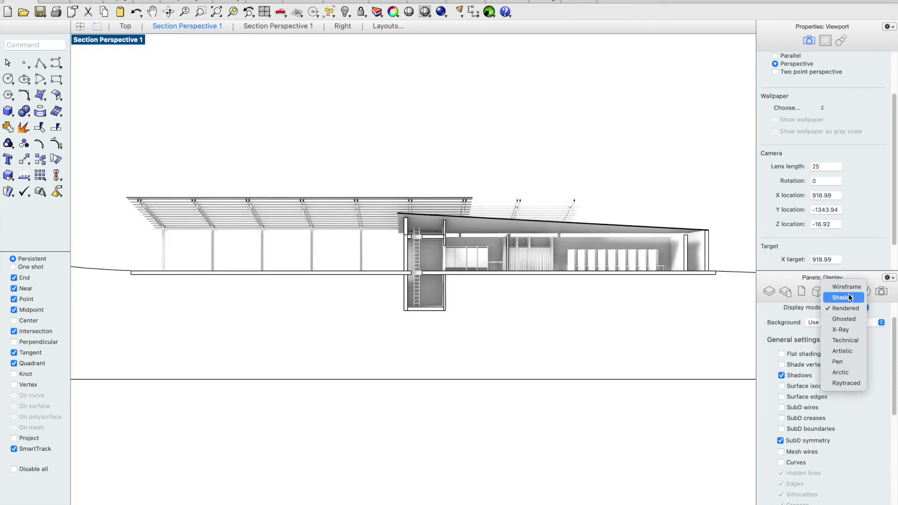
{"action": "left_click", "coordinate": [844, 298]}
{"action": "left_click", "coordinate": [862, 307]}
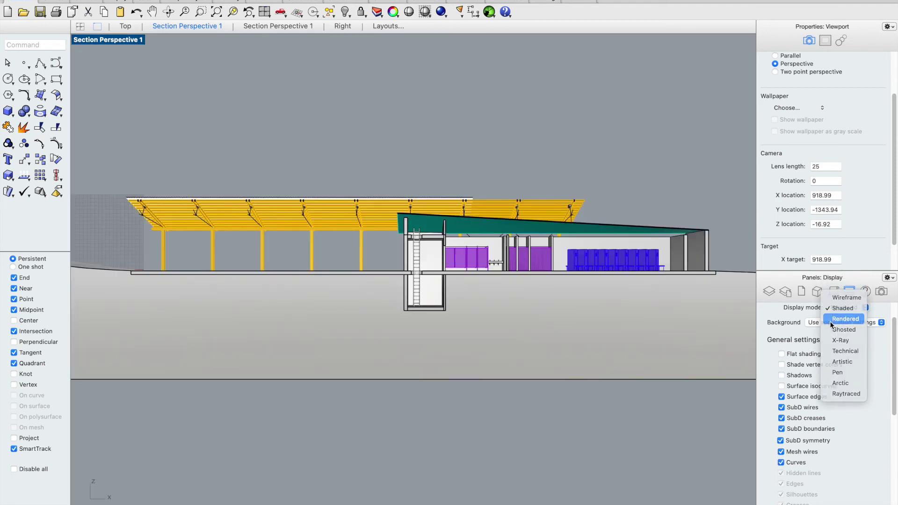
{"action": "left_click", "coordinate": [844, 318]}
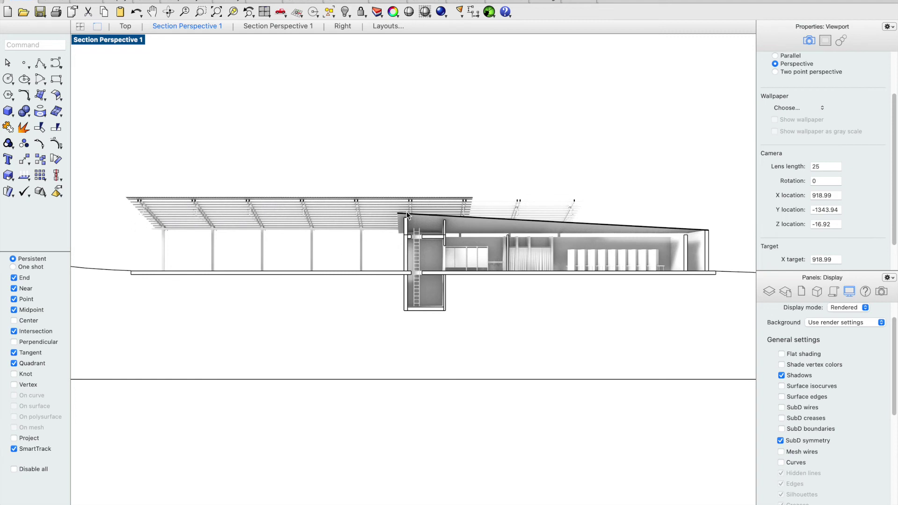
- Open Render Properties from the Render menu
{"action": "left_click", "coordinate": [473, 1]}
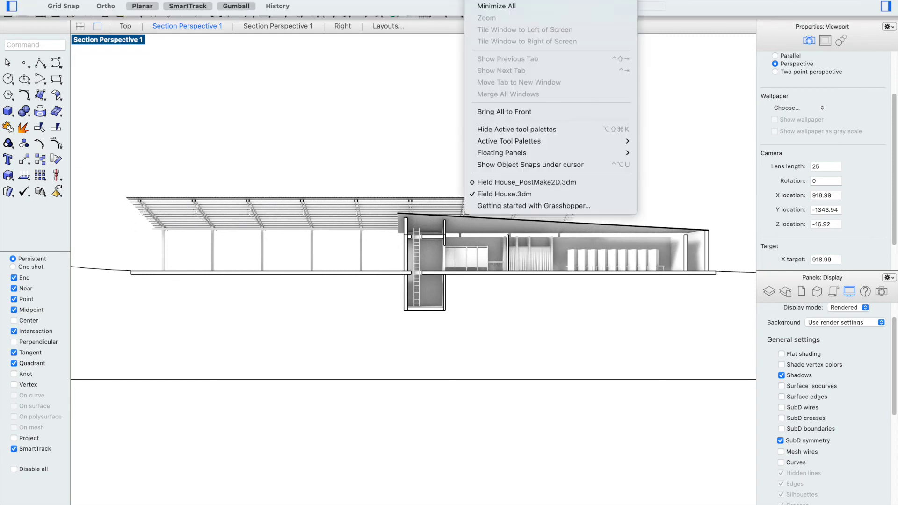
{"action": "mouse_move", "coordinate": [383, 1]}
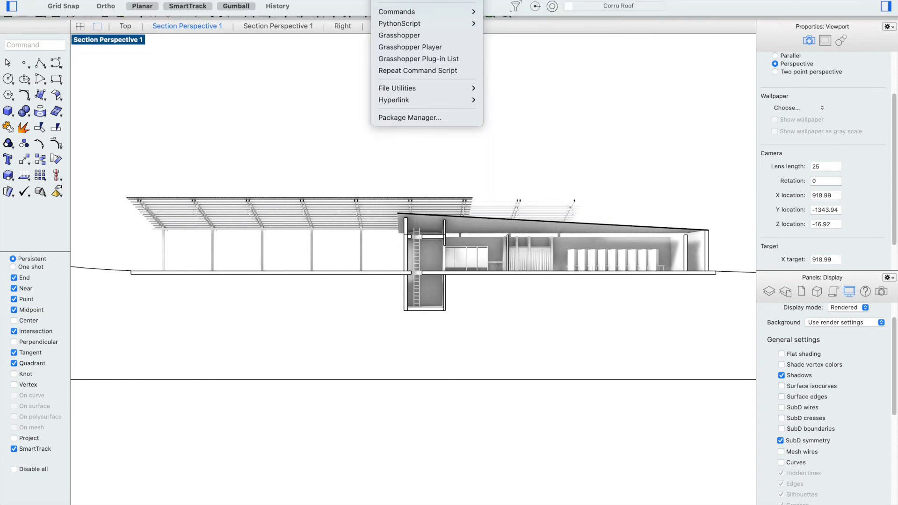
{"action": "mouse_move", "coordinate": [451, 1]}
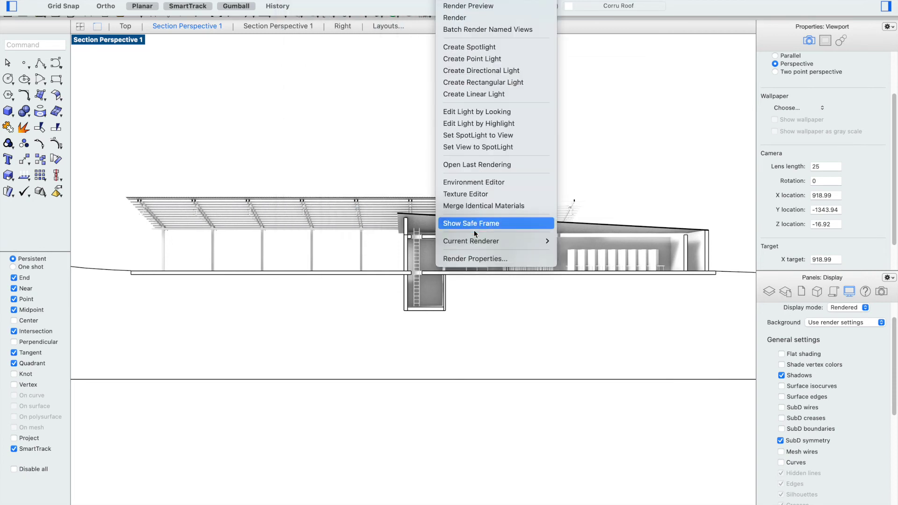
{"action": "left_click", "coordinate": [475, 258]}
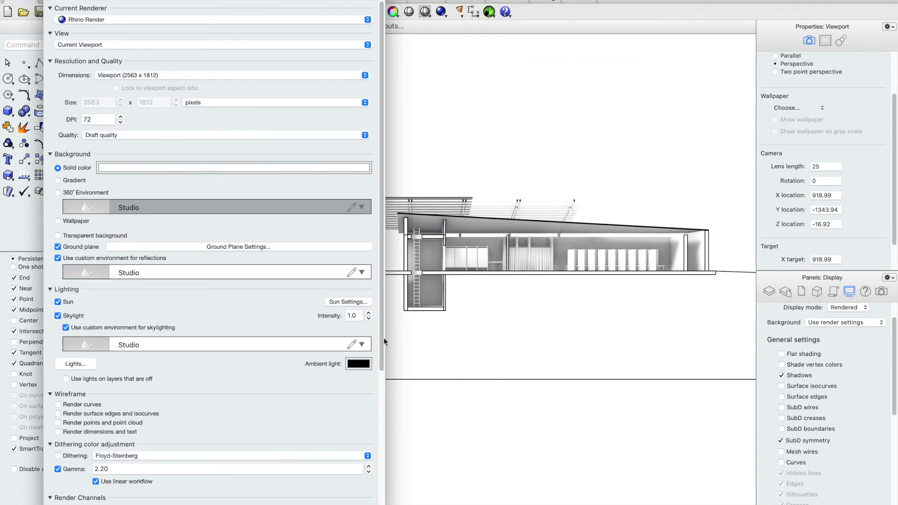
- Put the sun under manual control at azimuth 233.8° and altitude 43.4°, then close Render Properties
{"action": "left_click", "coordinate": [58, 303]}
{"action": "left_click", "coordinate": [58, 302]}
{"action": "left_click", "coordinate": [352, 303]}
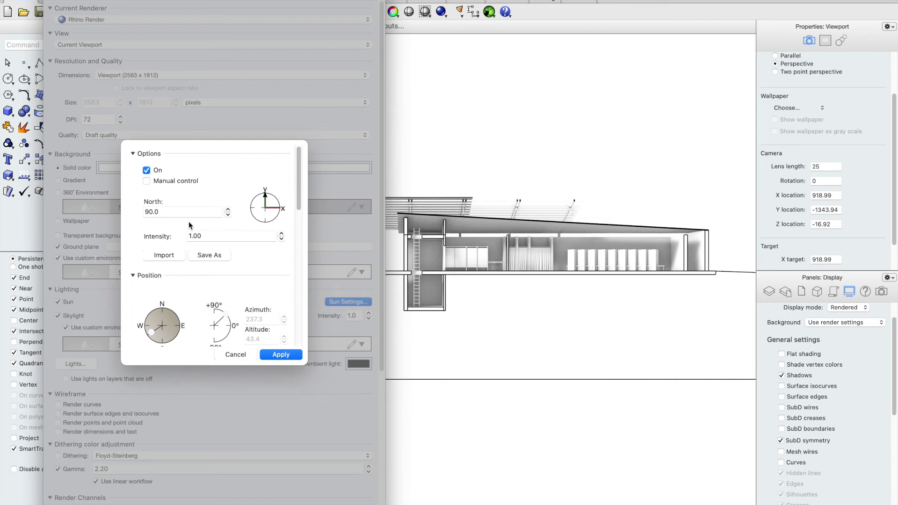
{"action": "left_click", "coordinate": [179, 182]}
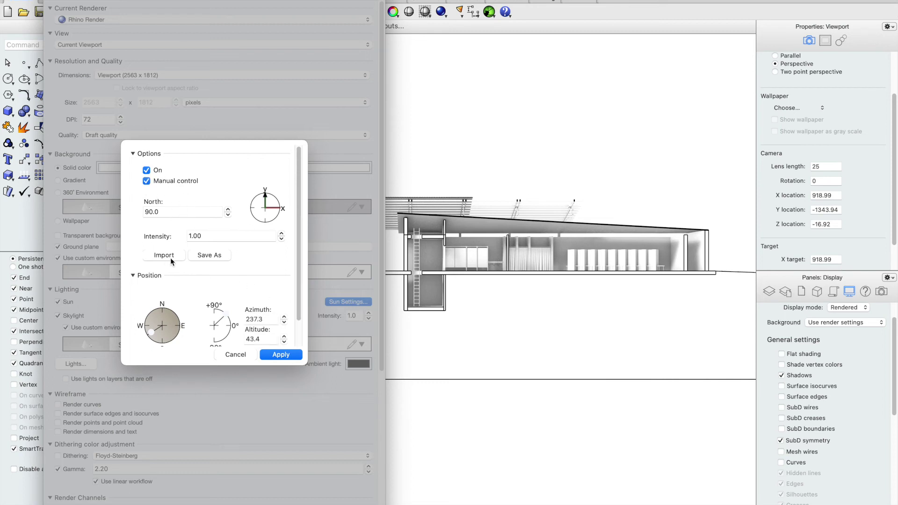
{"action": "left_click_drag", "start_coordinate": [152, 332], "coordinate": [150, 339]}
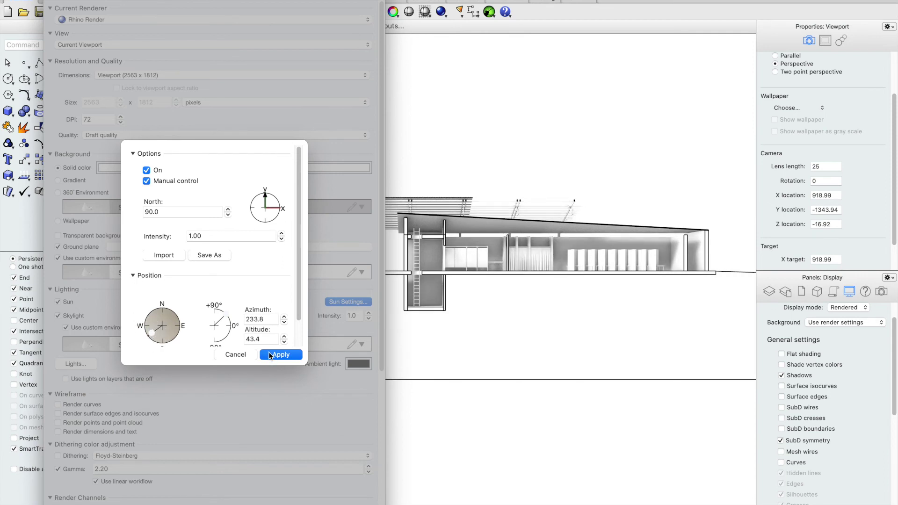
{"action": "left_click", "coordinate": [281, 354]}
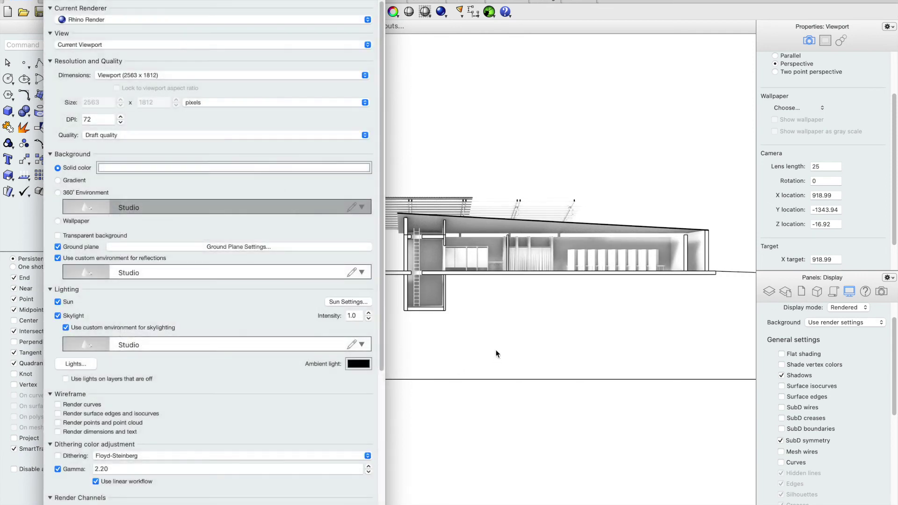
{"action": "left_click", "coordinate": [557, 94]}
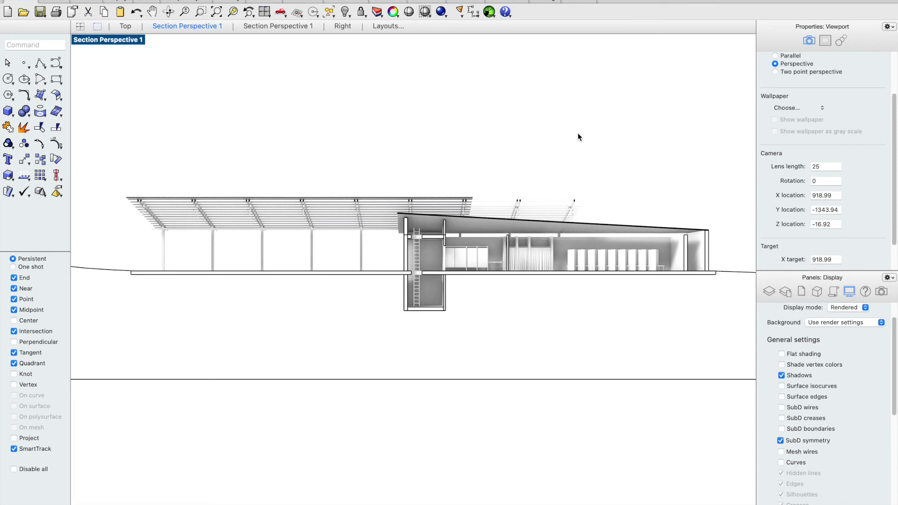
- Turn off Show edges in the clipping plane display settings for Section Perspective 1
{"action": "left_click", "coordinate": [884, 292]}
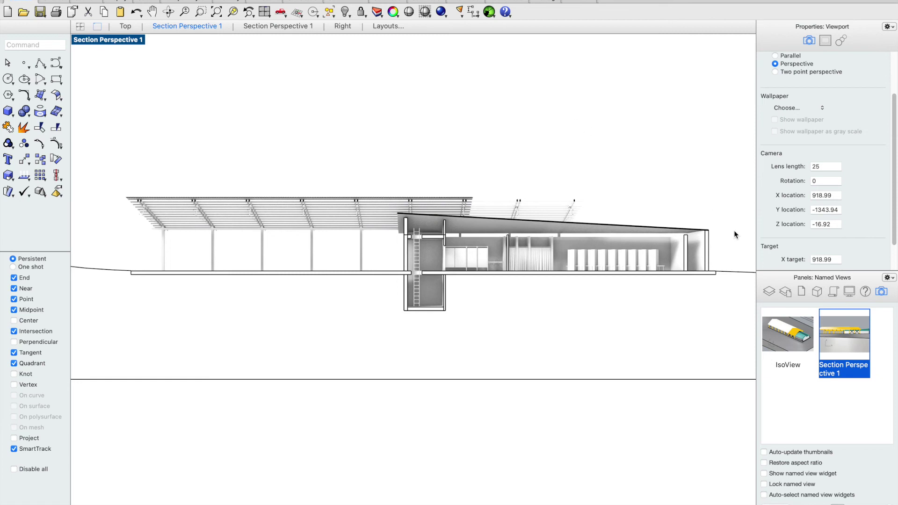
{"action": "left_click", "coordinate": [849, 290]}
{"action": "scroll", "coordinate": [802, 449], "scroll_direction": "down", "scroll_amount": 10}
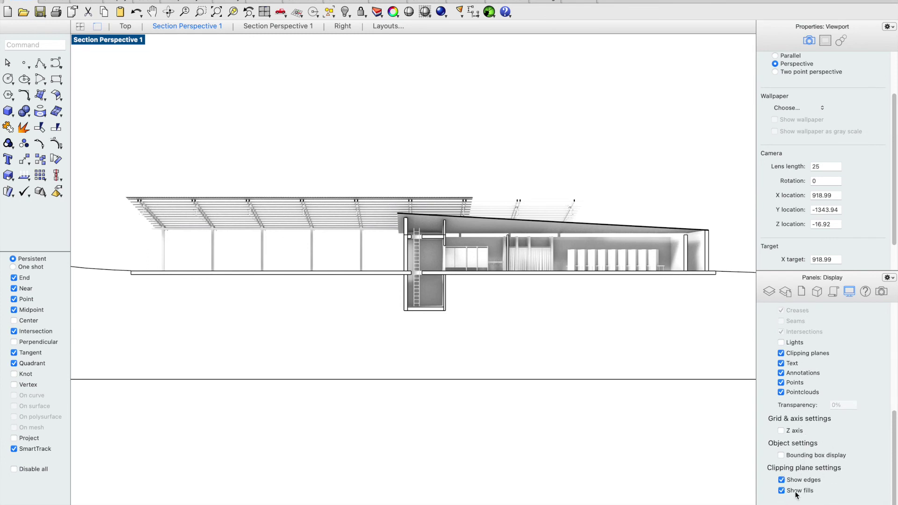
{"action": "left_click", "coordinate": [781, 480]}
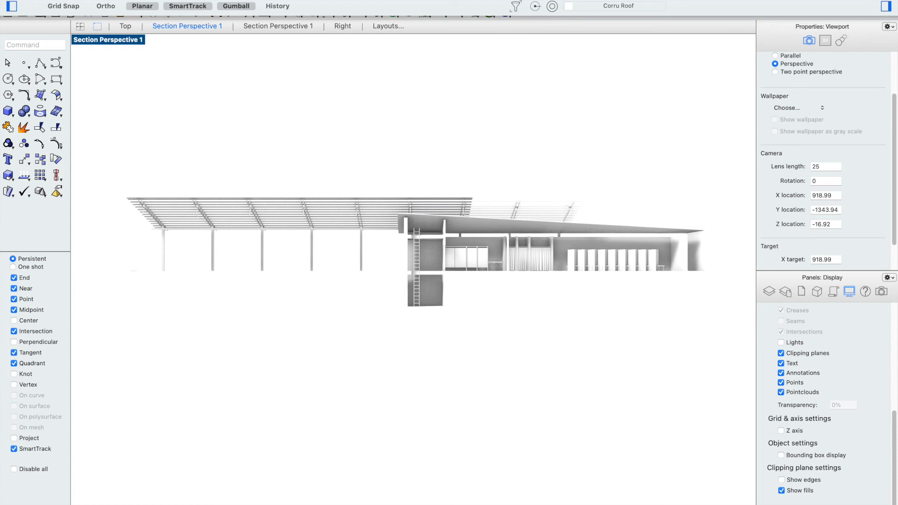
- Capture Section Perspective 1 to file at scale 4, producing a 10252 x 7248 pixel image
{"action": "left_click", "coordinate": [100, 40]}
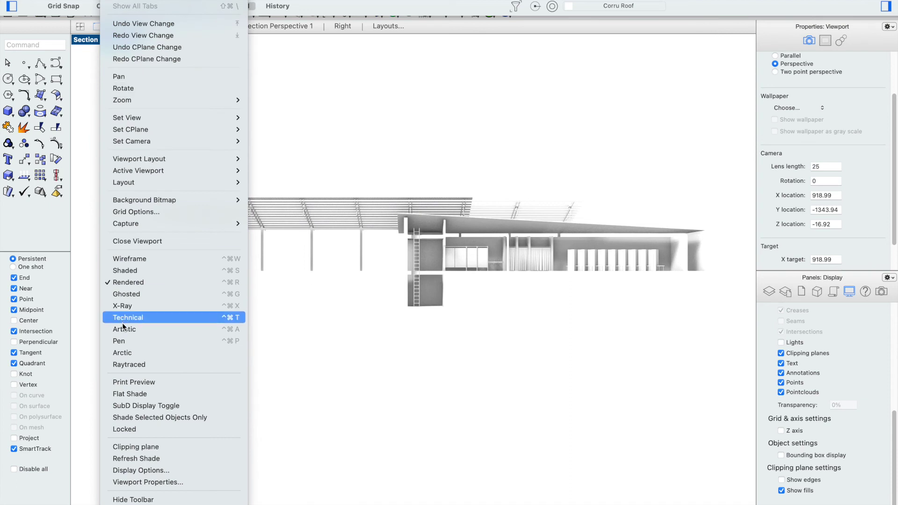
{"action": "mouse_move", "coordinate": [171, 223]}
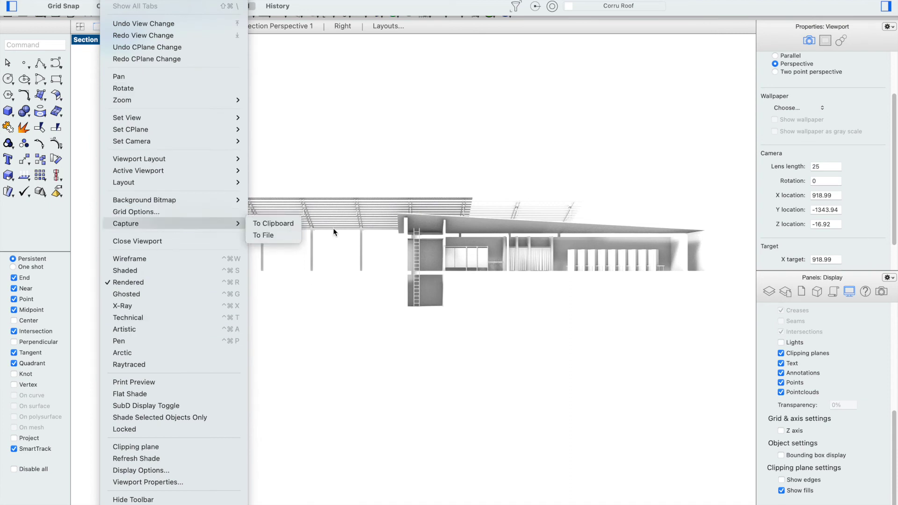
{"action": "left_click", "coordinate": [262, 234]}
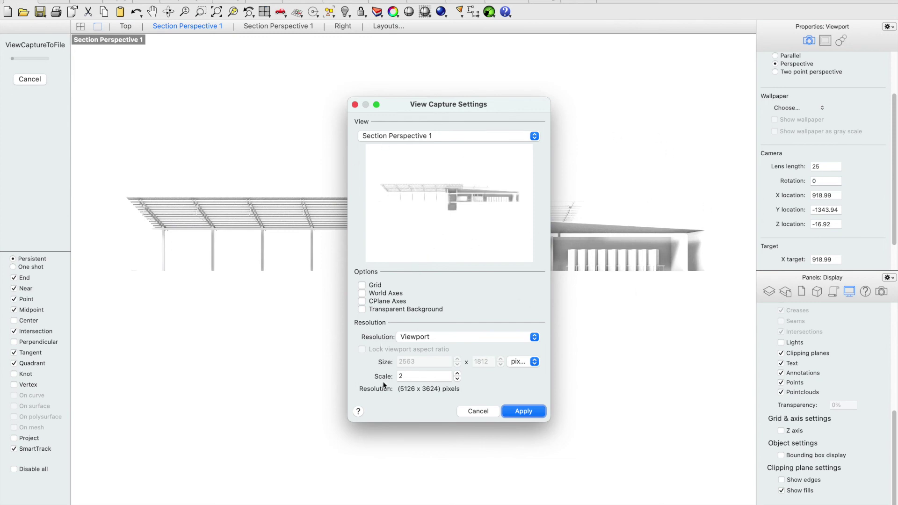
{"action": "left_click", "coordinate": [439, 376]}
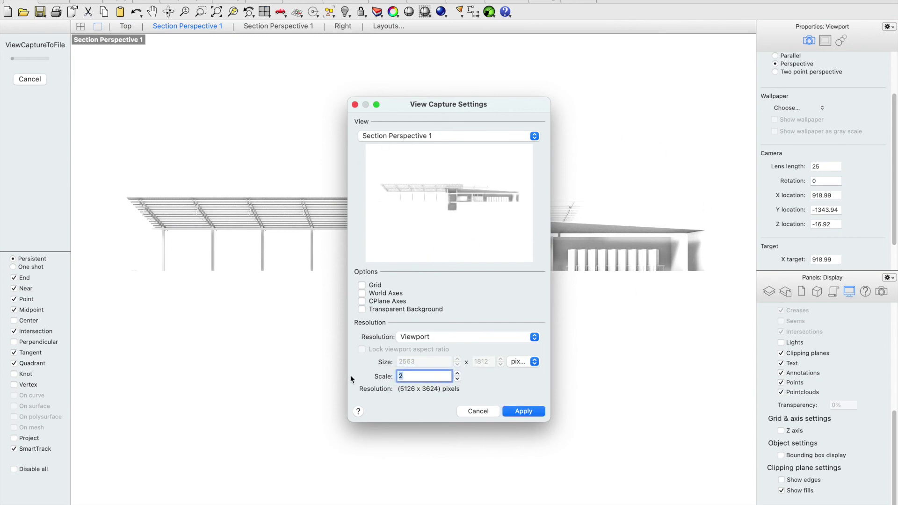
{"action": "key", "text": "BackSpace"}
{"action": "type", "text": "1"}
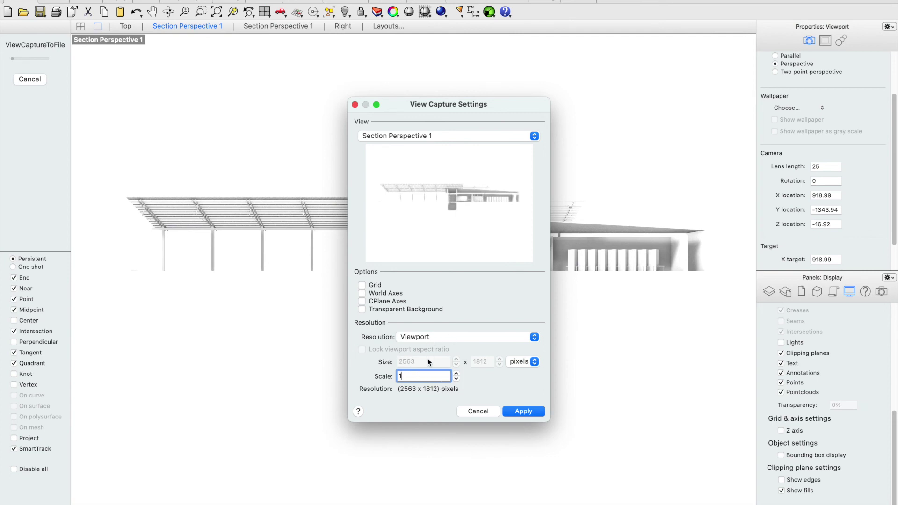
{"action": "double_click", "coordinate": [423, 374]}
{"action": "type", "text": "4"}
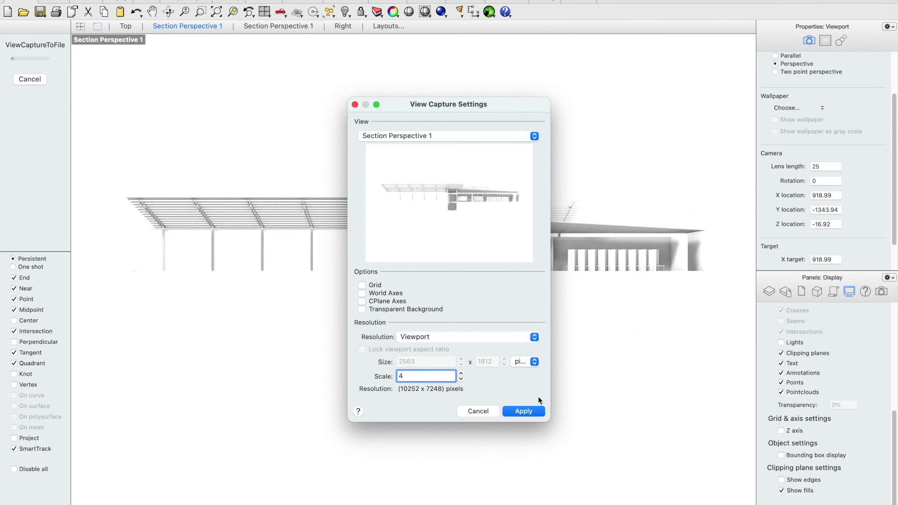
{"action": "left_click", "coordinate": [530, 409]}
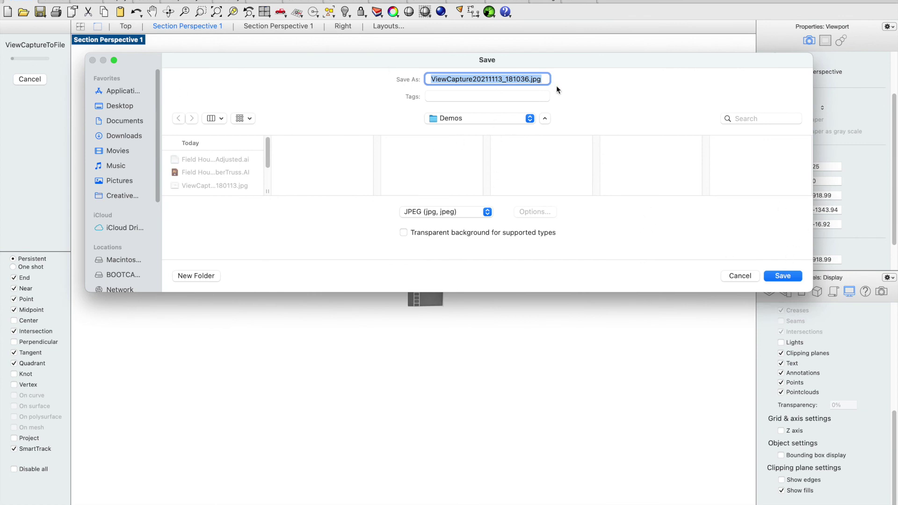
- Save the view capture as a JPEG named 'shadows' in the Demos folder
{"action": "type", "text": "shadow"}
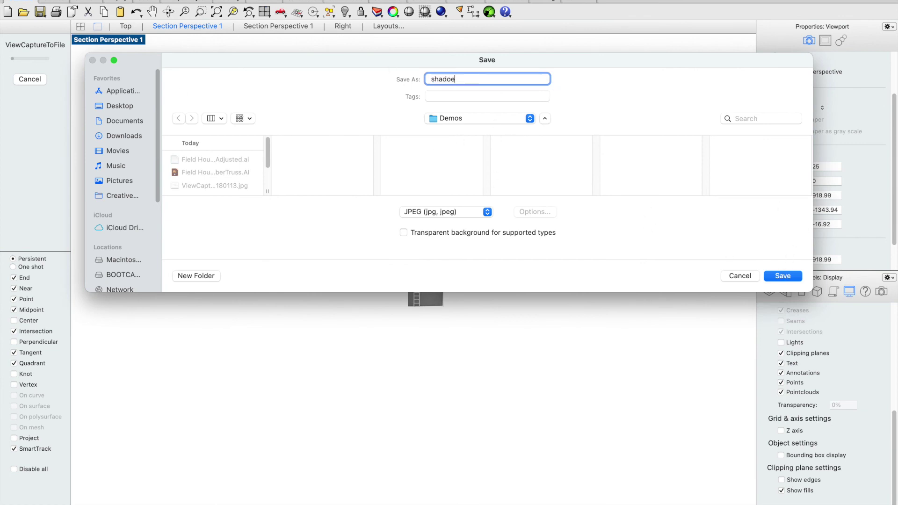
{"action": "type", "text": "s"}
{"action": "left_click", "coordinate": [794, 276]}
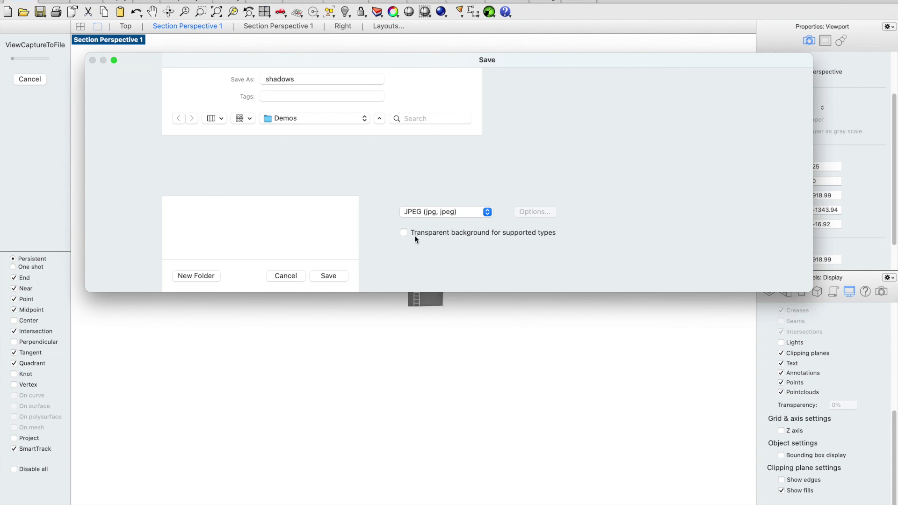
{"action": "key", "text": "Return"}
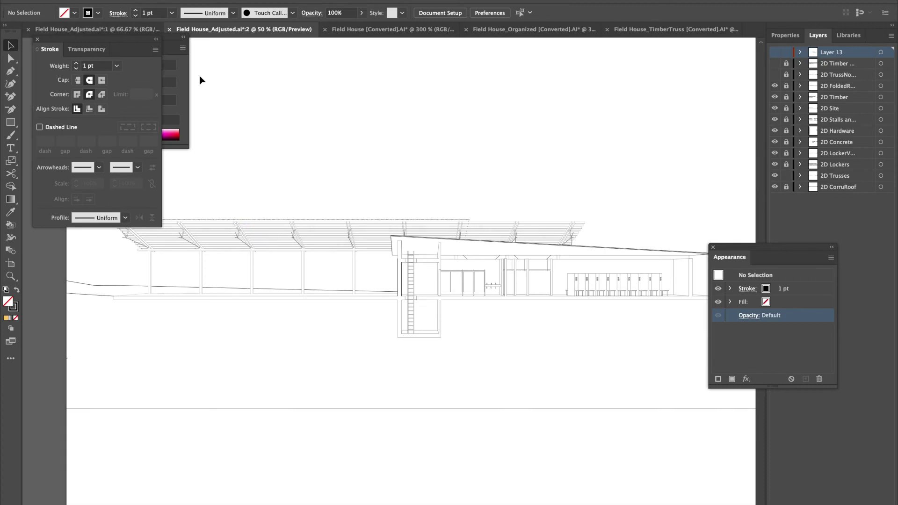
- Make Layer 13 visible to show the shadow render, then start File > Place
{"action": "left_click", "coordinate": [77, 1]}
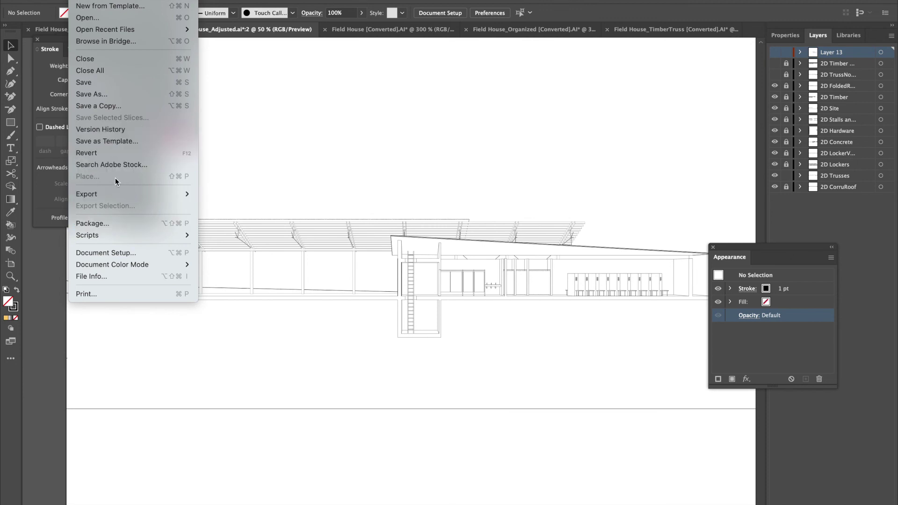
{"action": "left_click", "coordinate": [678, 79]}
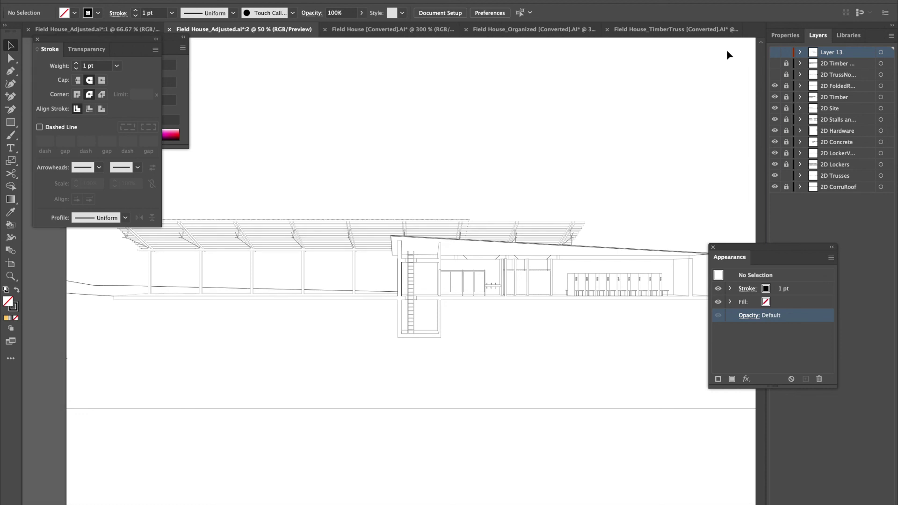
{"action": "left_click", "coordinate": [774, 52]}
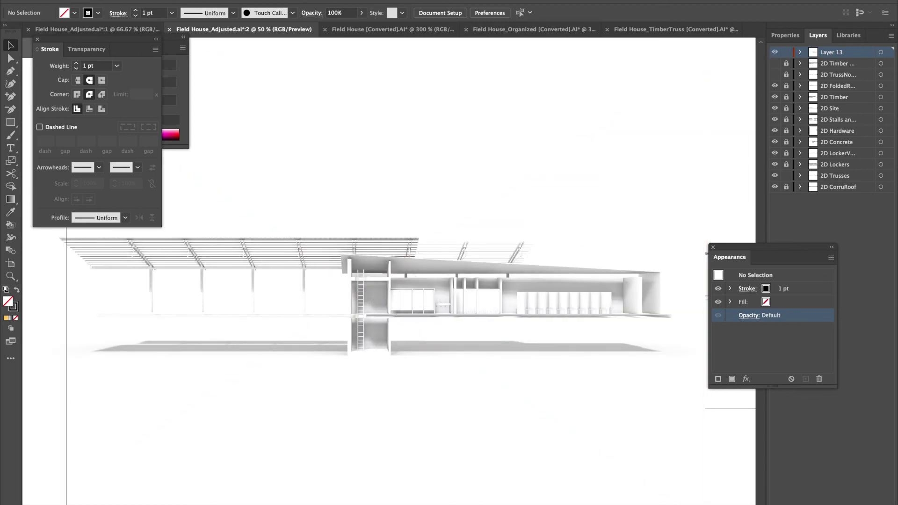
{"action": "left_click", "coordinate": [80, 1]}
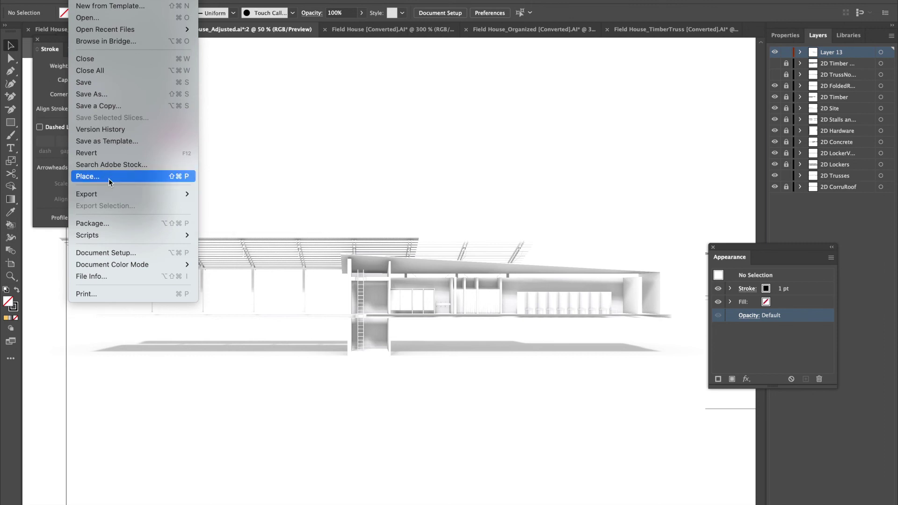
{"action": "left_click", "coordinate": [386, 100]}
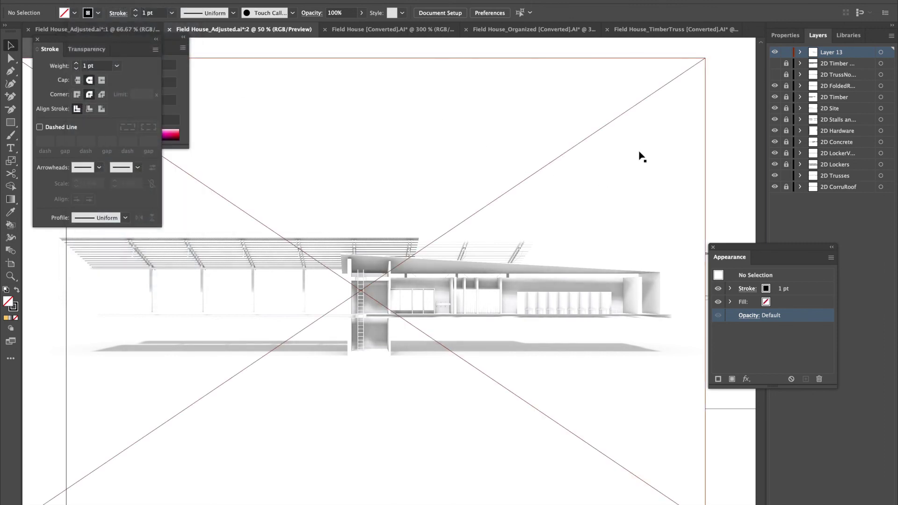
- Move Layer 13 below 2D CorruRoof so it sits beneath all linework layers
{"action": "left_click_drag", "start_coordinate": [835, 54], "coordinate": [824, 195]}
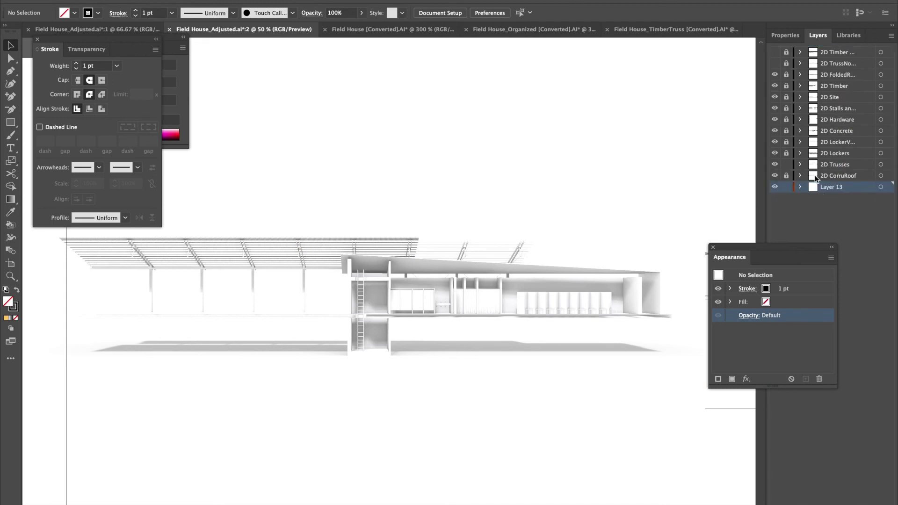
{"action": "scroll", "coordinate": [411, 285], "scroll_direction": "down", "scroll_amount": 1}
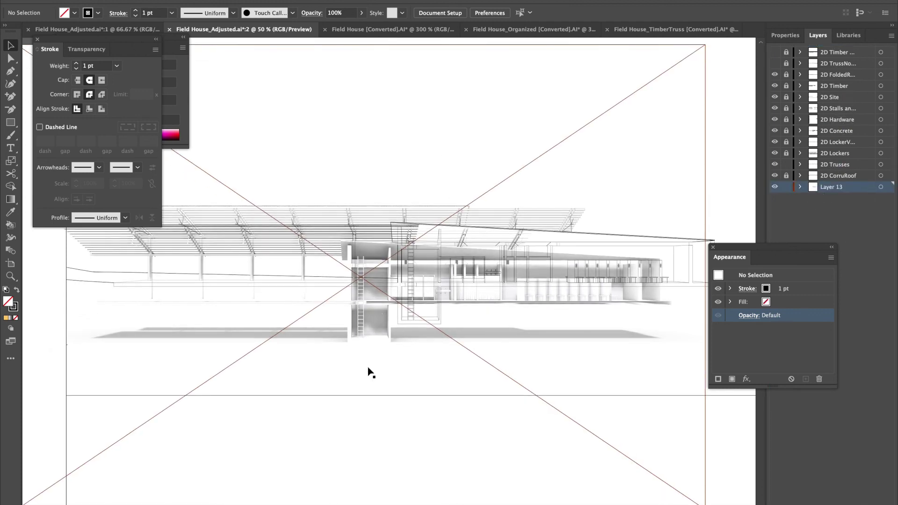
{"action": "scroll", "coordinate": [369, 372], "scroll_direction": "up", "scroll_amount": 3, "text": "alt"}
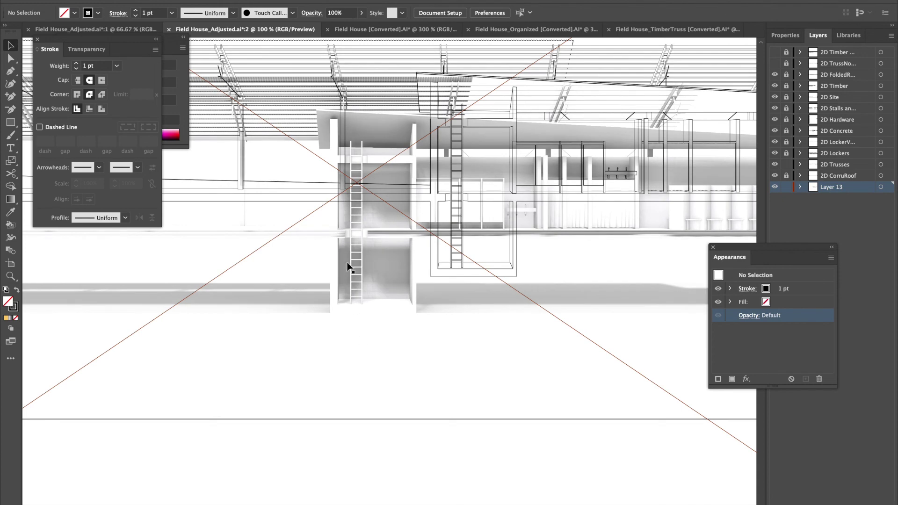
{"action": "scroll", "coordinate": [380, 261], "scroll_direction": "up", "scroll_amount": 1, "text": "alt"}
- Drag the shadows2.jpg image into exact alignment with the section linework and check it
{"action": "left_click_drag", "start_coordinate": [381, 264], "coordinate": [582, 249]}
{"action": "scroll", "coordinate": [552, 257], "scroll_direction": "up", "scroll_amount": 4, "text": "alt"}
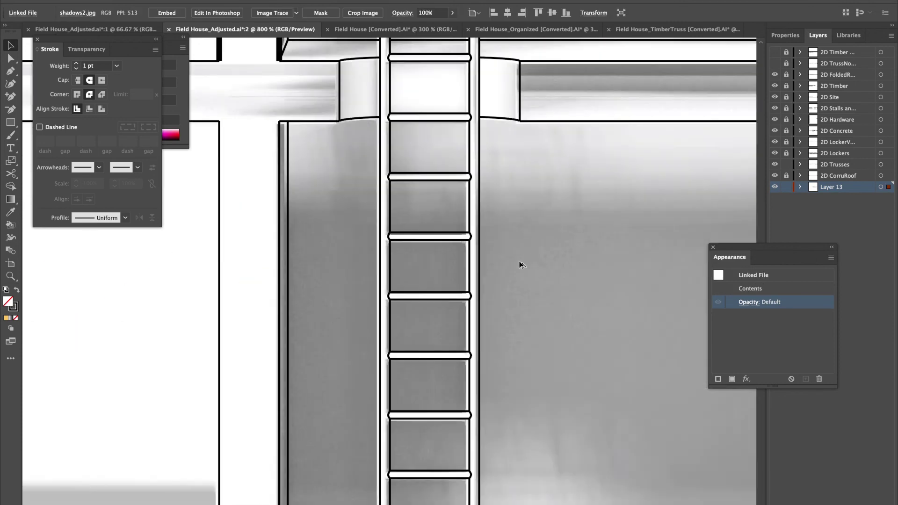
{"action": "scroll", "coordinate": [441, 276], "scroll_direction": "up", "scroll_amount": 3, "text": "alt"}
{"action": "left_click_drag", "start_coordinate": [440, 284], "coordinate": [434, 278]}
{"action": "scroll", "coordinate": [434, 278], "scroll_direction": "down", "scroll_amount": 1, "text": "alt"}
{"action": "scroll", "coordinate": [420, 284], "scroll_direction": "down", "scroll_amount": 4, "text": "alt"}
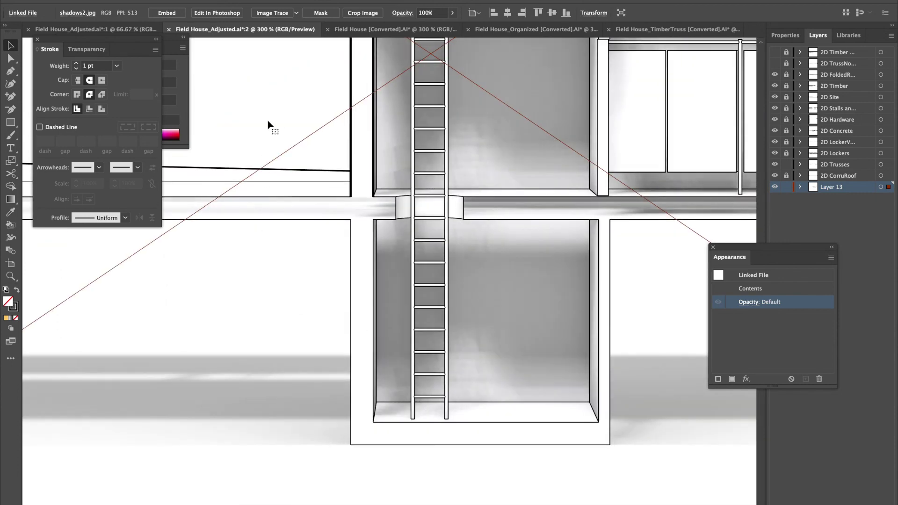
{"action": "scroll", "coordinate": [276, 149], "scroll_direction": "down", "scroll_amount": 1, "text": "alt"}
{"action": "scroll", "coordinate": [280, 169], "scroll_direction": "down", "scroll_amount": 1, "text": "alt"}
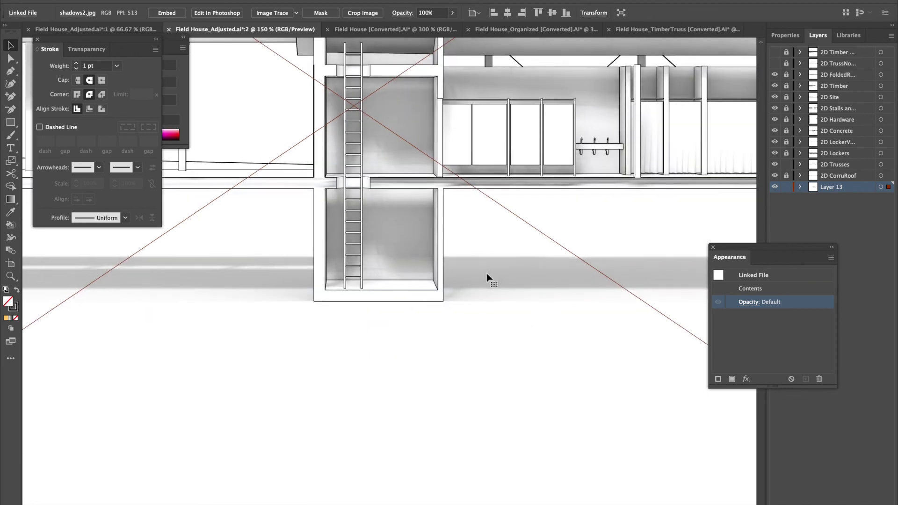
{"action": "scroll", "coordinate": [487, 279], "scroll_direction": "up", "scroll_amount": 1}
{"action": "scroll", "coordinate": [487, 279], "scroll_direction": "up", "scroll_amount": 3}
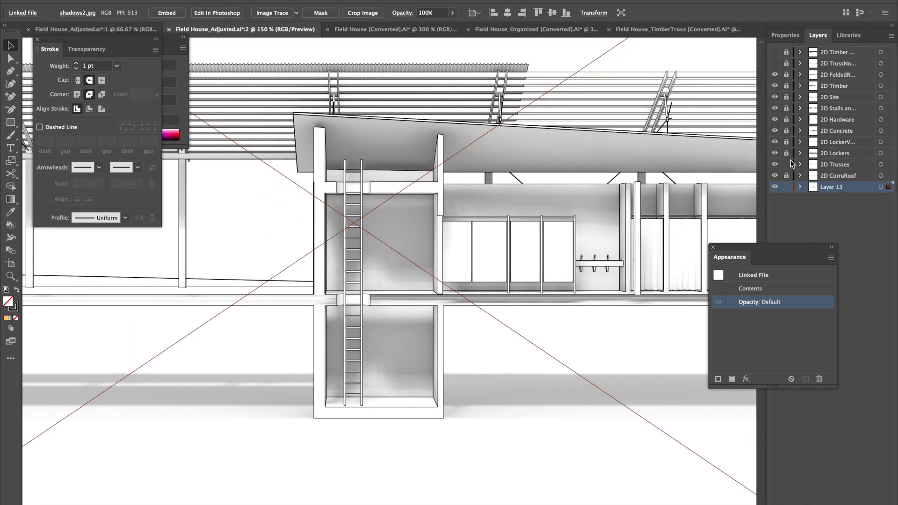
{"action": "left_click", "coordinate": [774, 187]}
{"action": "left_click", "coordinate": [775, 187]}
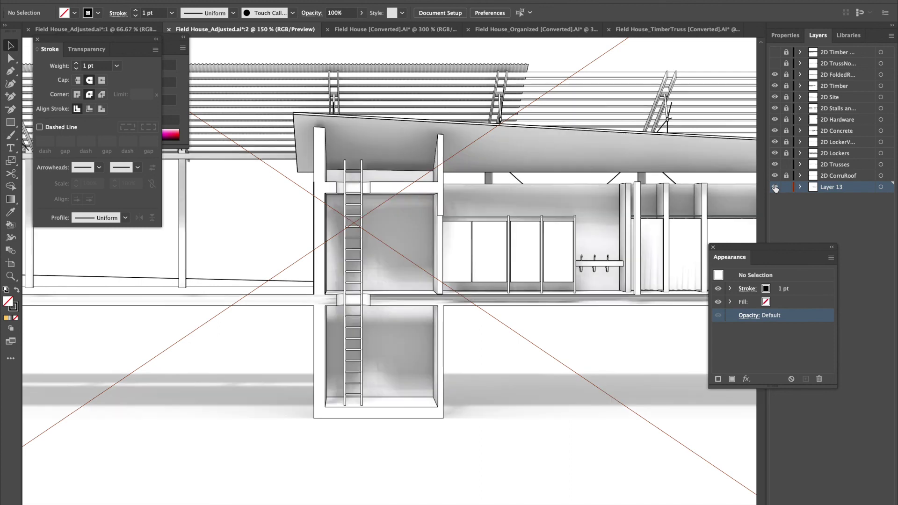
{"action": "scroll", "coordinate": [641, 240], "scroll_direction": "down", "scroll_amount": 1, "text": "alt"}
{"action": "scroll", "coordinate": [457, 205], "scroll_direction": "down", "scroll_amount": 2, "text": "alt"}
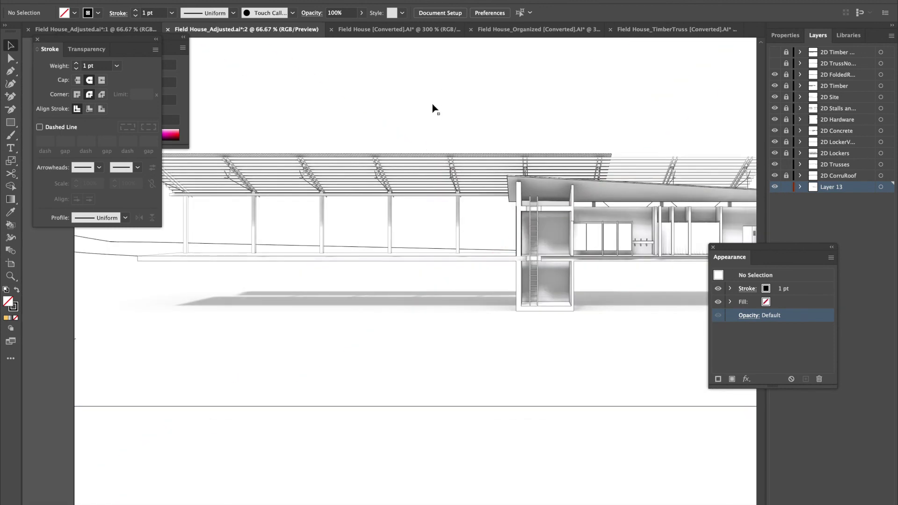
- Set the shadows2.jpg image's opacity to 66% in the Appearance panel, then deselect it
{"action": "left_click", "coordinate": [483, 136]}
{"action": "scroll", "coordinate": [702, 143], "scroll_direction": "up", "scroll_amount": 1, "text": "alt"}
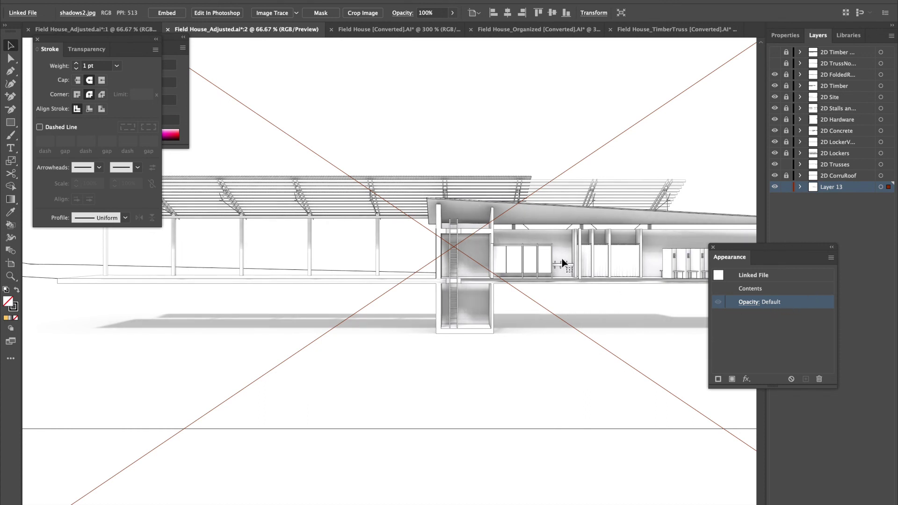
{"action": "left_click", "coordinate": [742, 303]}
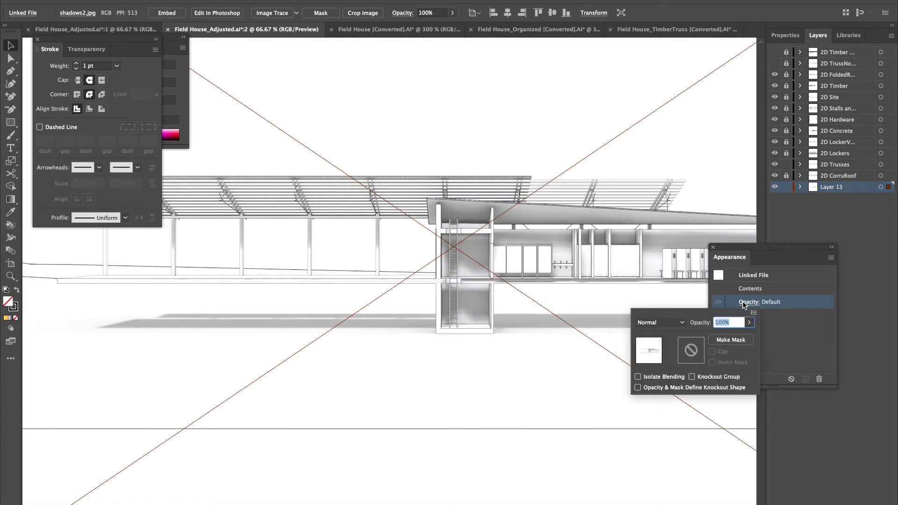
{"action": "left_click", "coordinate": [750, 322]}
{"action": "left_click_drag", "start_coordinate": [746, 336], "coordinate": [733, 337]}
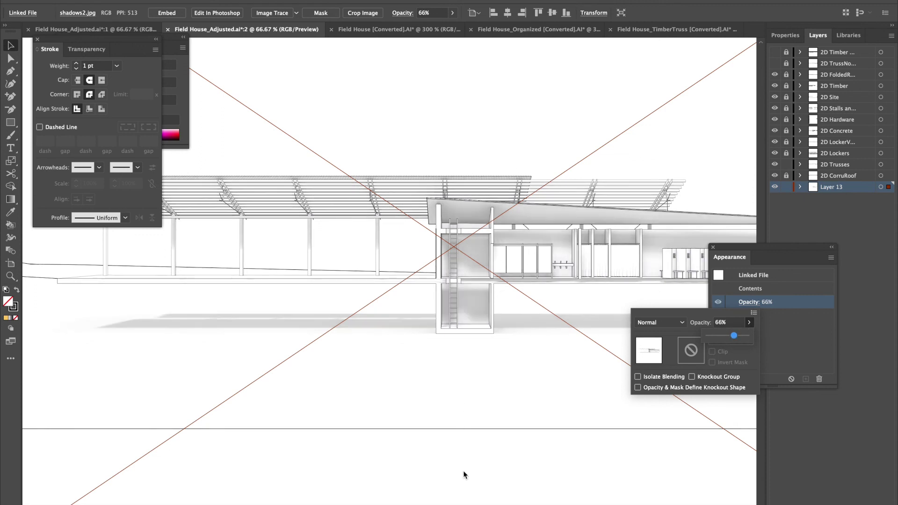
{"action": "left_click", "coordinate": [514, 66]}
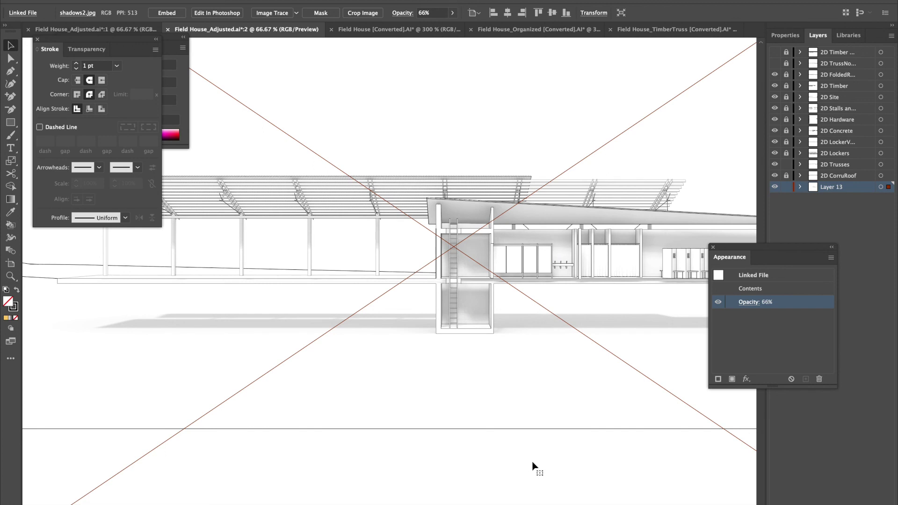
{"action": "scroll", "coordinate": [428, 431], "scroll_direction": "down", "scroll_amount": 1, "text": "alt"}
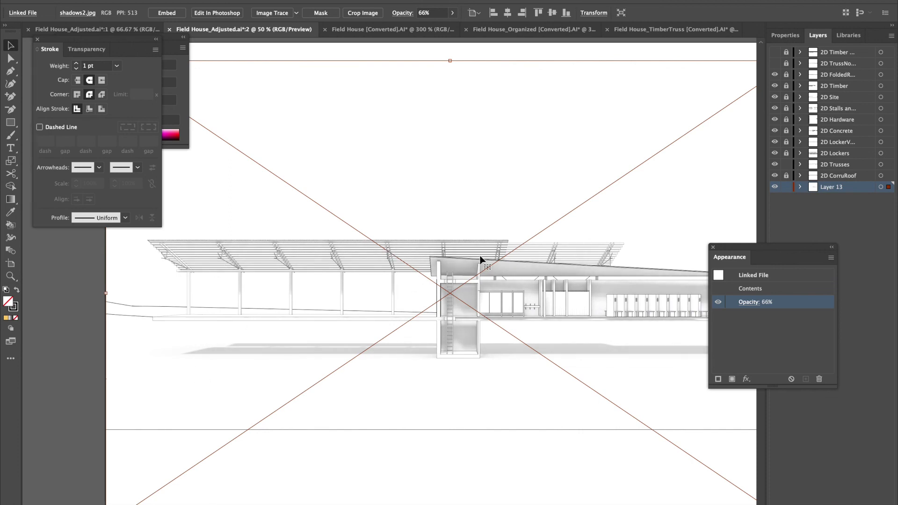
{"action": "left_click", "coordinate": [333, 52]}
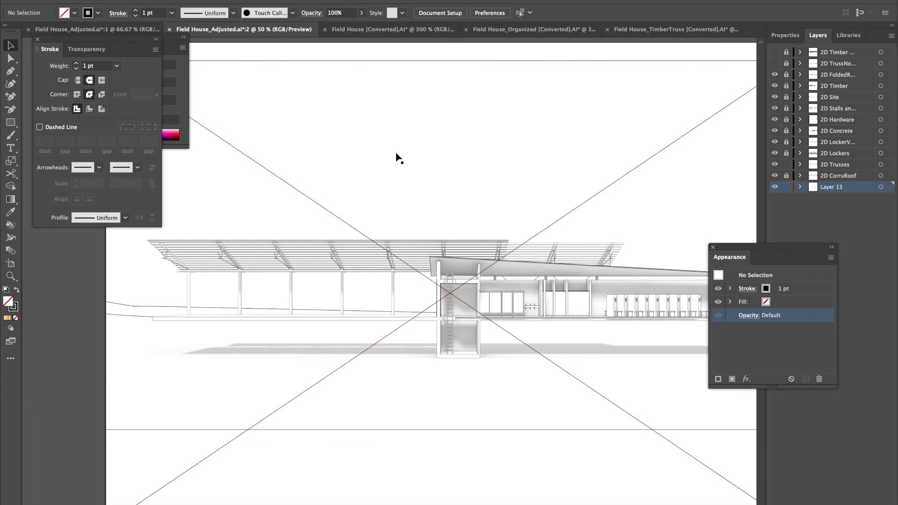